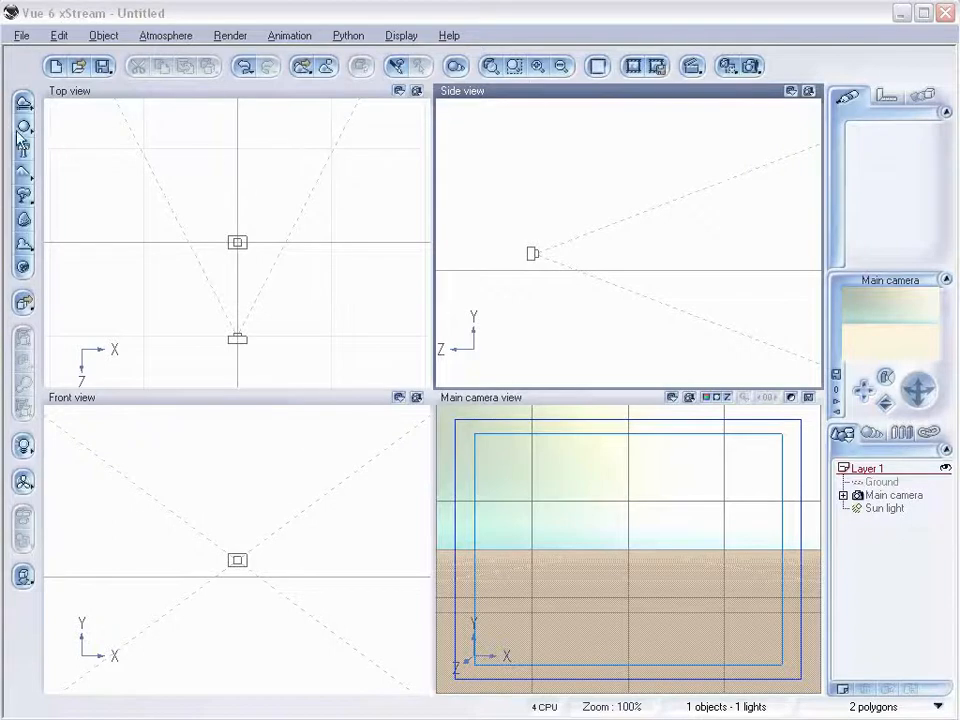
Create a sphere and squash it vertically into a flattened ellipsoid rock shape.
{"action": "left_click", "coordinate": [24, 126]}
{"action": "left_click_drag", "start_coordinate": [620, 232], "coordinate": [700, 232]}
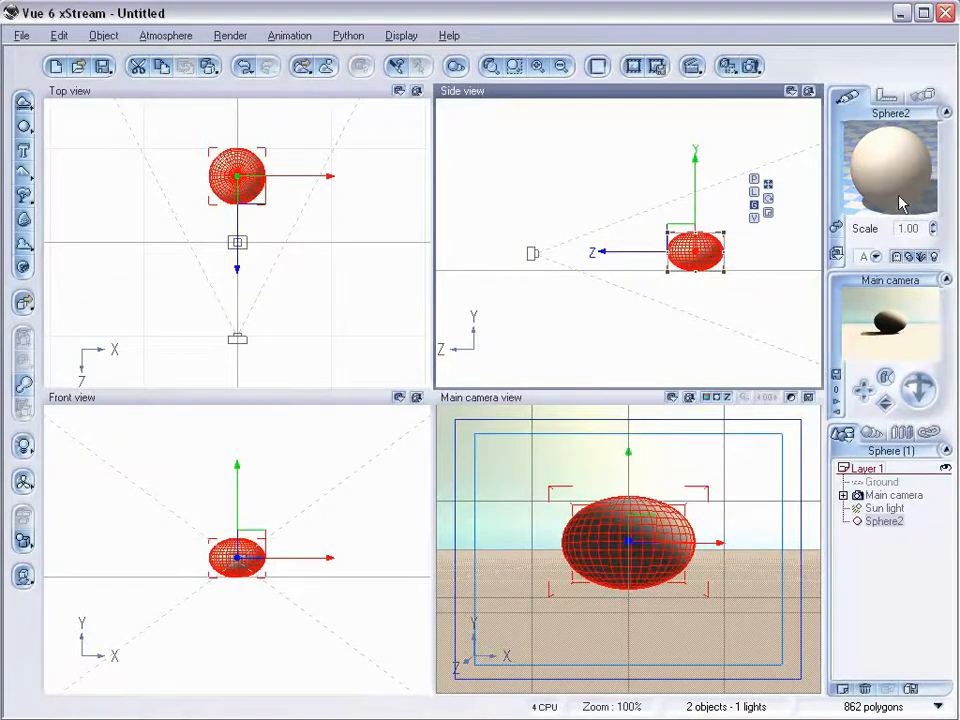
Load the MostRock material from the Rocks folder onto the sphere.
{"action": "left_click", "coordinate": [837, 227]}
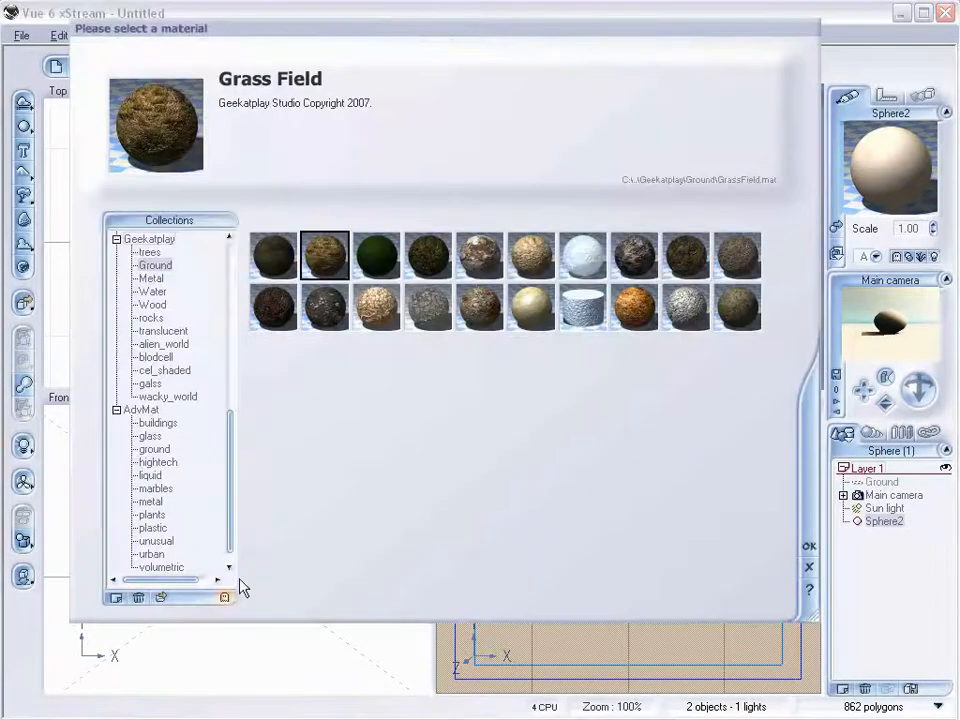
{"action": "left_click", "coordinate": [166, 598]}
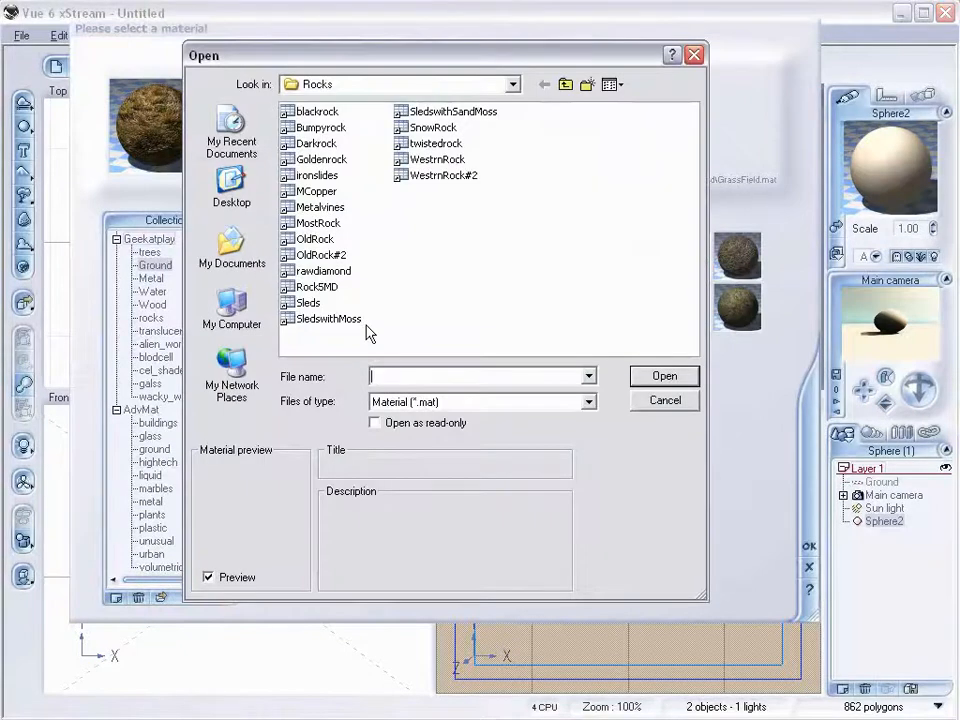
{"action": "left_click", "coordinate": [333, 222]}
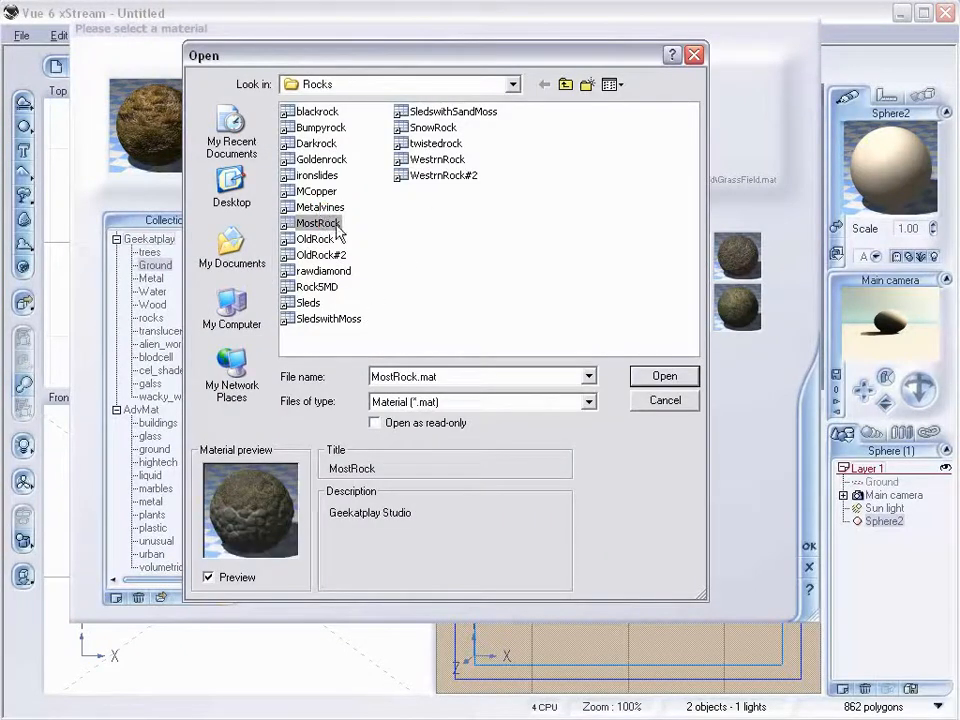
{"action": "left_click", "coordinate": [664, 377]}
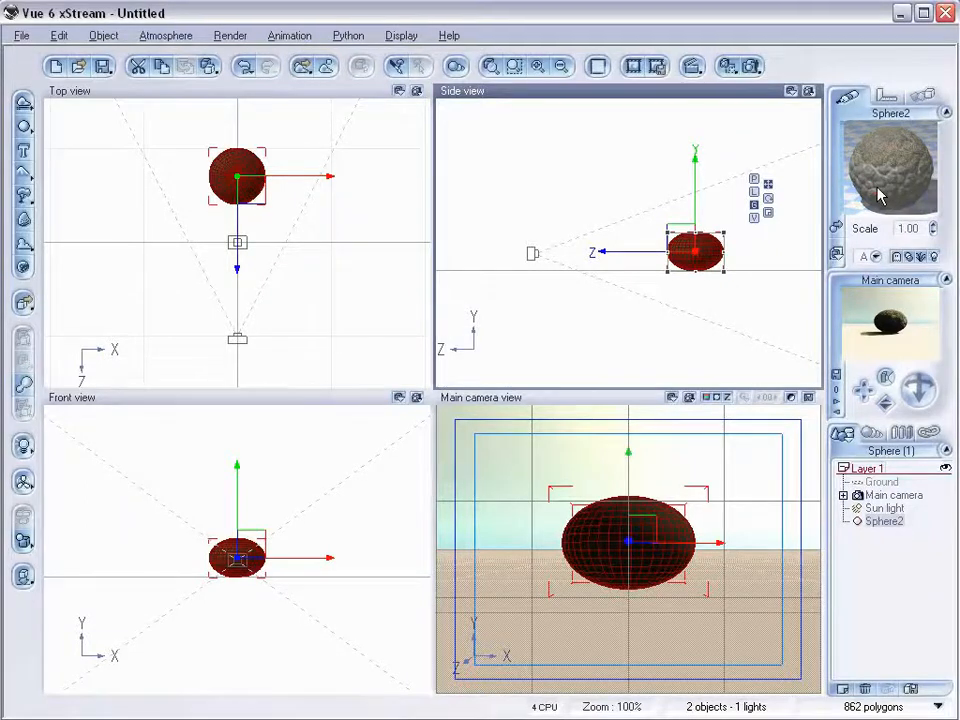
Open the sphere's material in the advanced editor and lower the 'most' layer's Diffuse to 39% and Ambient to 29%.
{"action": "double_click", "coordinate": [878, 196]}
{"action": "left_click_drag", "start_coordinate": [474, 103], "coordinate": [446, 146]}
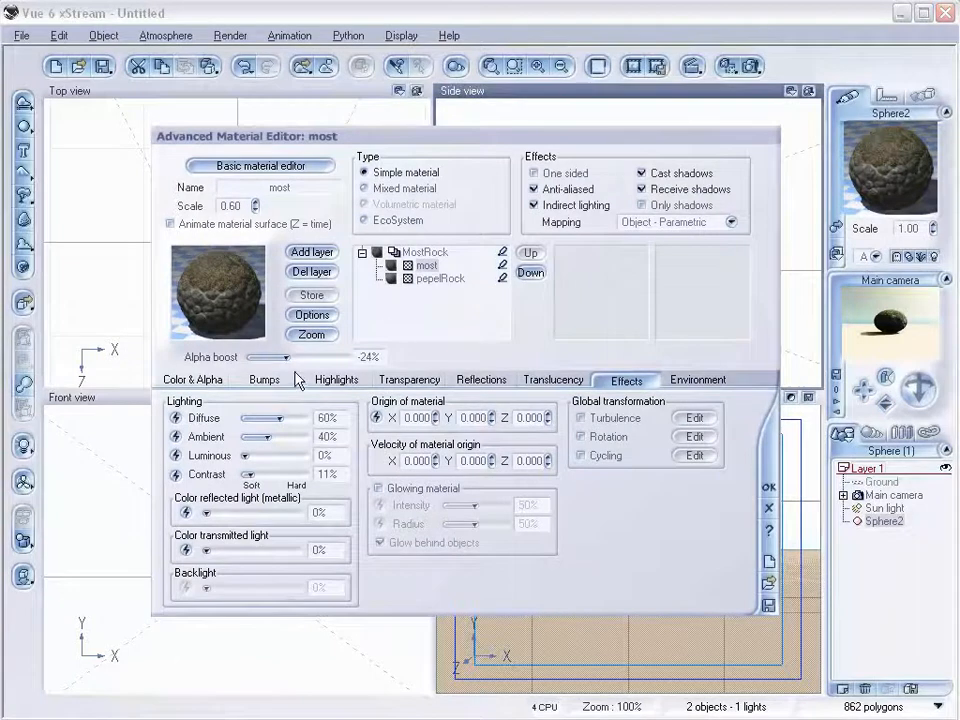
{"action": "left_click_drag", "start_coordinate": [280, 418], "coordinate": [257, 437]}
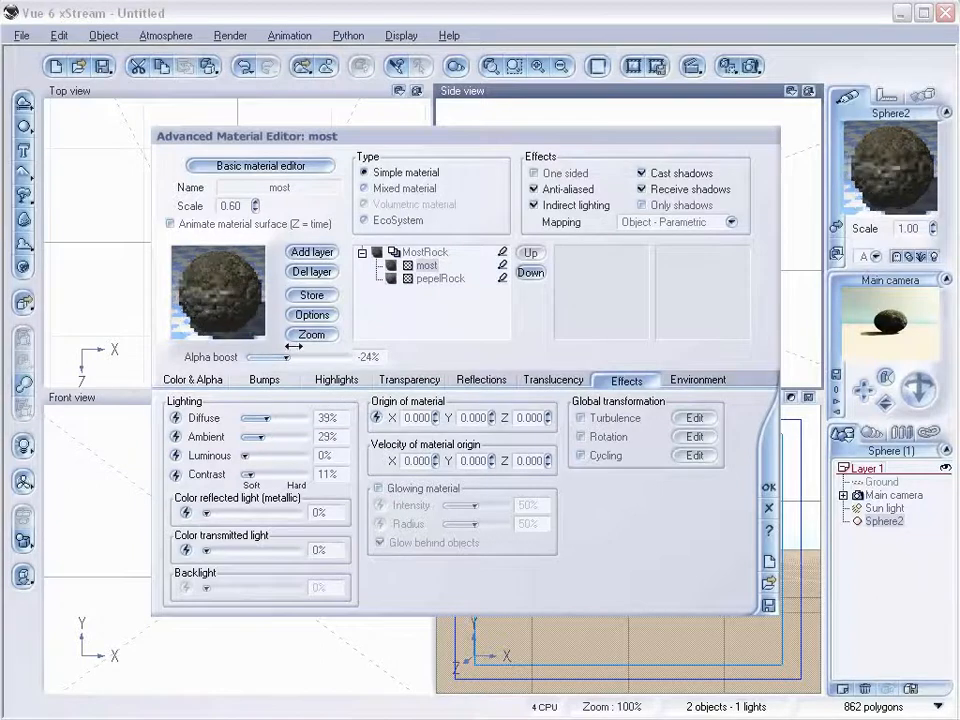
Set the 'most' layer's bumps to add 100% to the underlying layer bumps.
{"action": "left_click", "coordinate": [265, 380]}
{"action": "left_click_drag", "start_coordinate": [354, 503], "coordinate": [354, 510]}
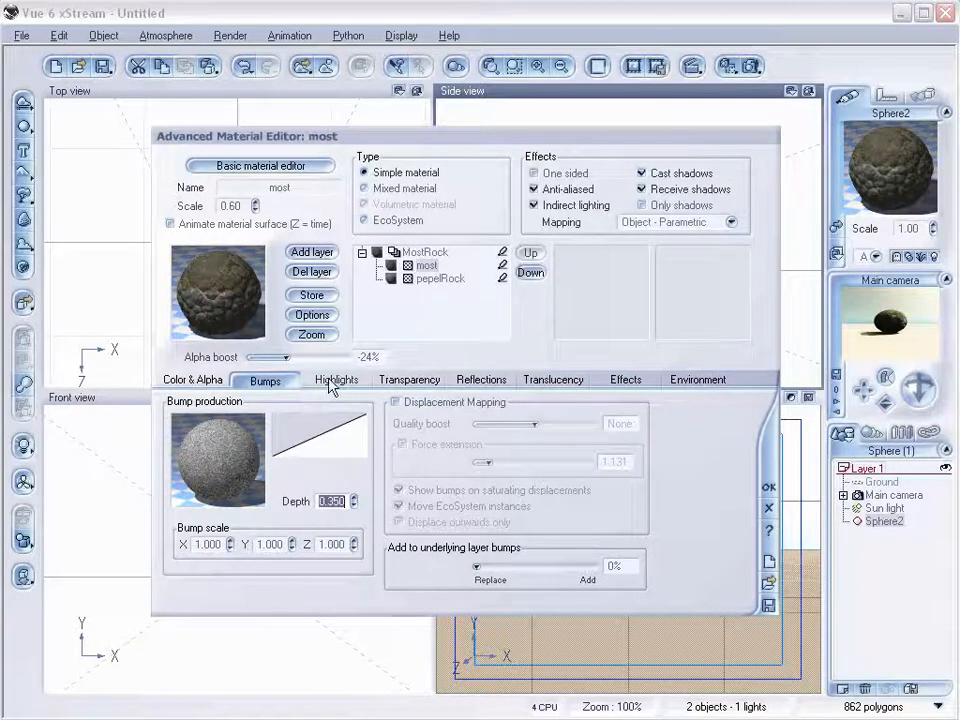
{"action": "left_click_drag", "start_coordinate": [477, 566], "coordinate": [596, 570]}
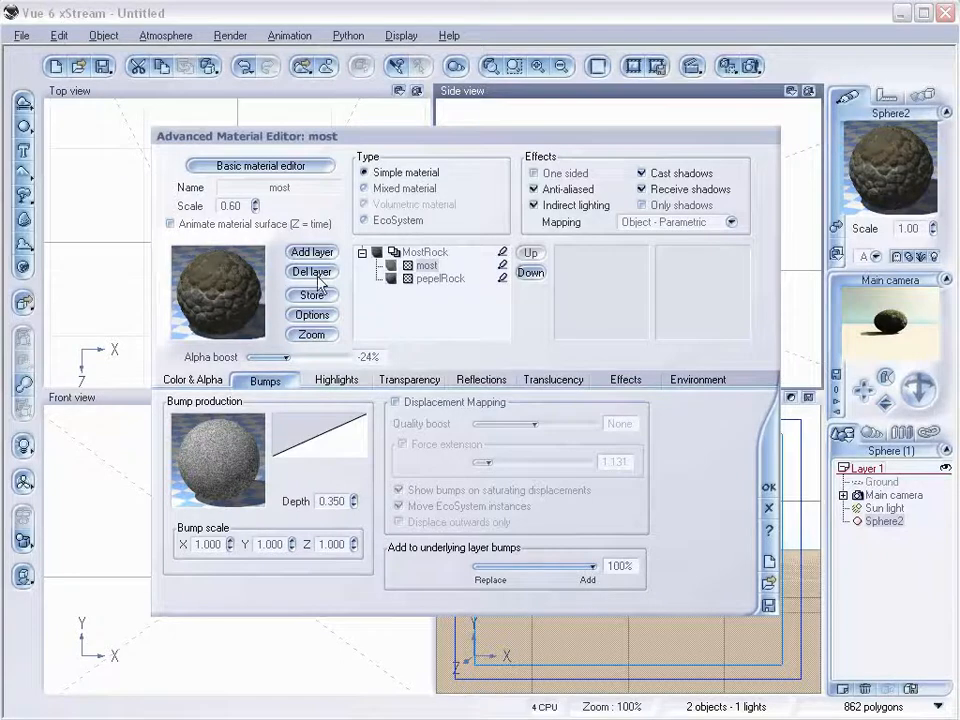
Set the pepelRock layer's scale to 1.50 and close the material editor with OK.
{"action": "left_click", "coordinate": [432, 278]}
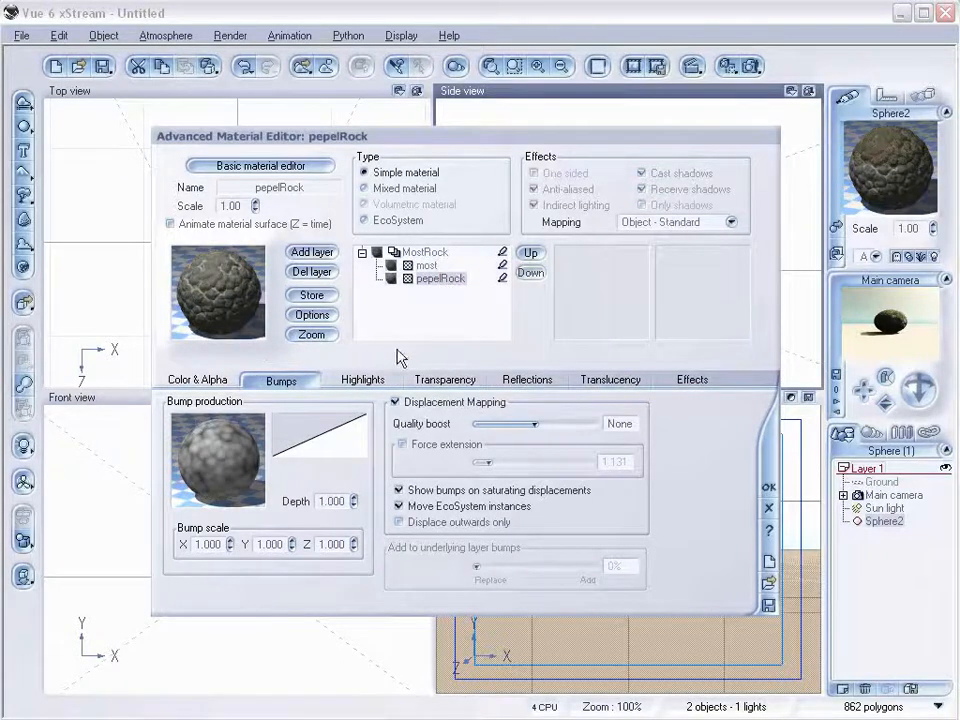
{"action": "left_click", "coordinate": [254, 203]}
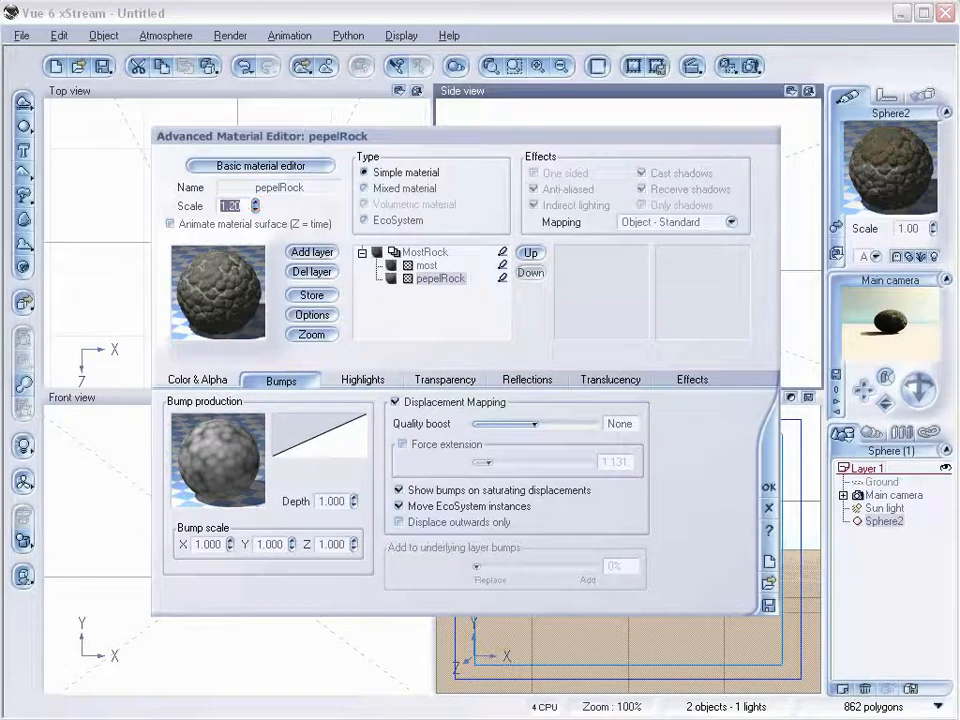
{"action": "left_click", "coordinate": [255, 203]}
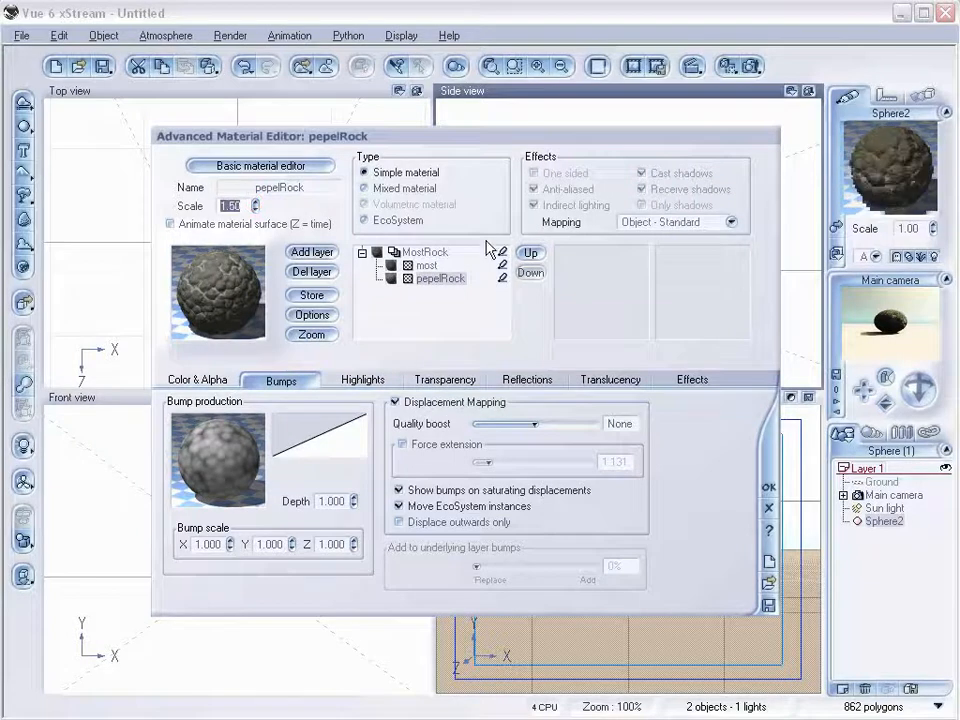
{"action": "left_click", "coordinate": [438, 252]}
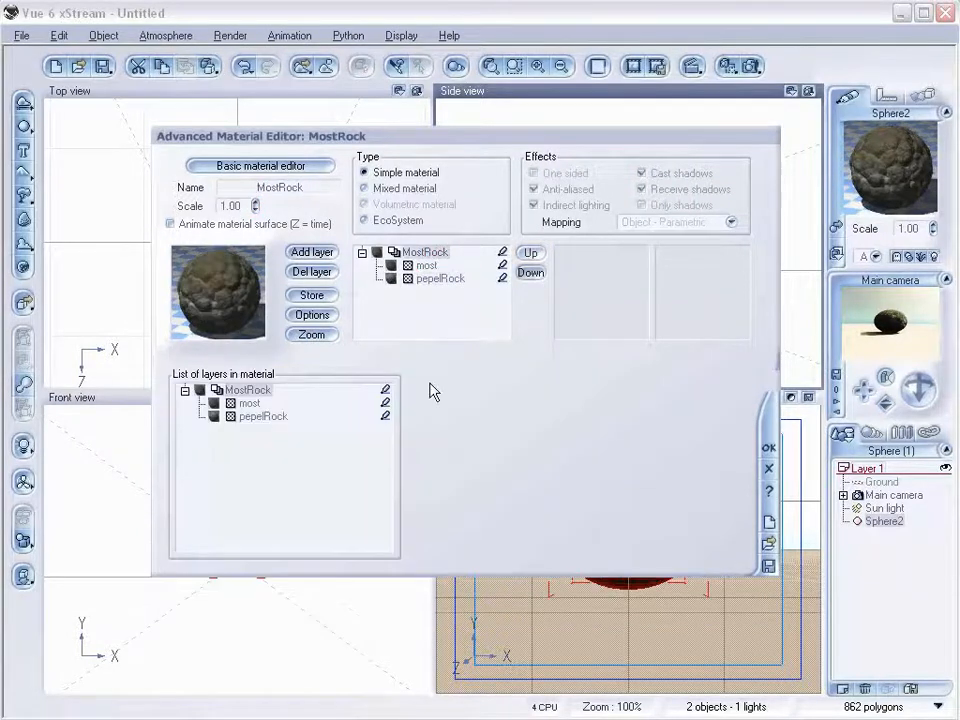
{"action": "left_click", "coordinate": [767, 446]}
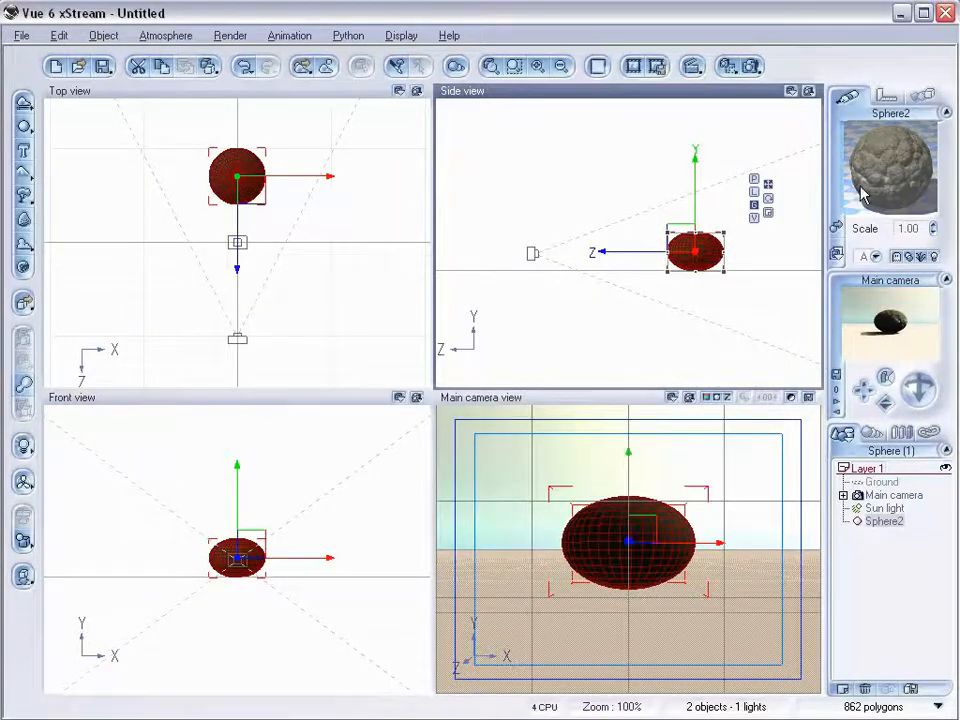
Save the sphere as a Vue object named roundrock with the title round rock in the rockvalley folder.
{"action": "left_click", "coordinate": [22, 36]}
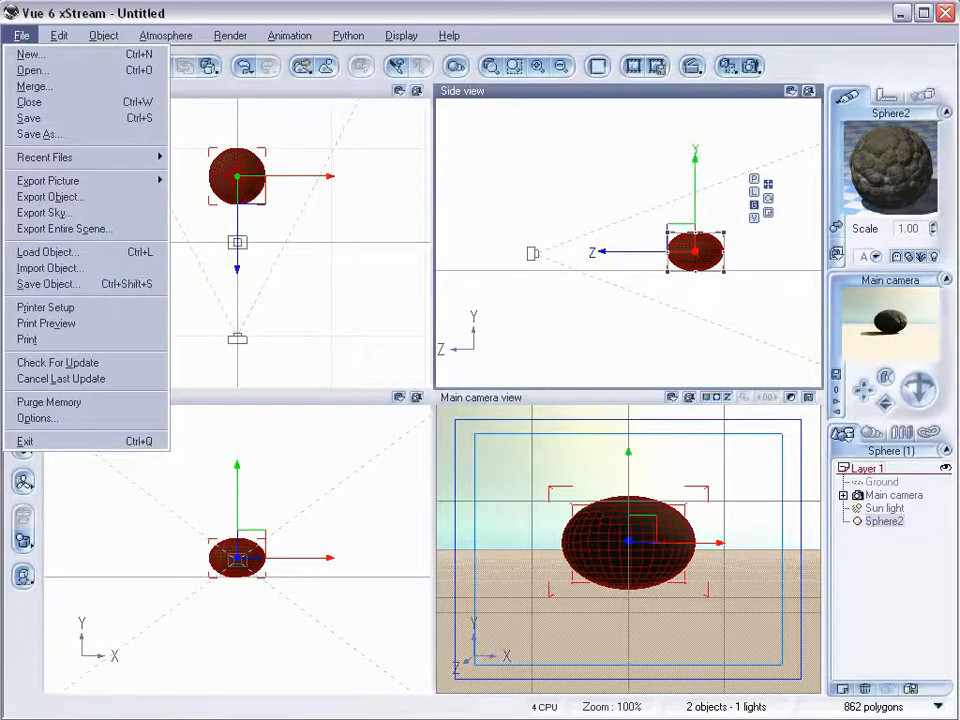
{"action": "left_click", "coordinate": [48, 284]}
{"action": "double_click", "coordinate": [452, 357]}
{"action": "left_click", "coordinate": [208, 435]}
{"action": "left_click", "coordinate": [427, 435]}
{"action": "left_click", "coordinate": [408, 358]}
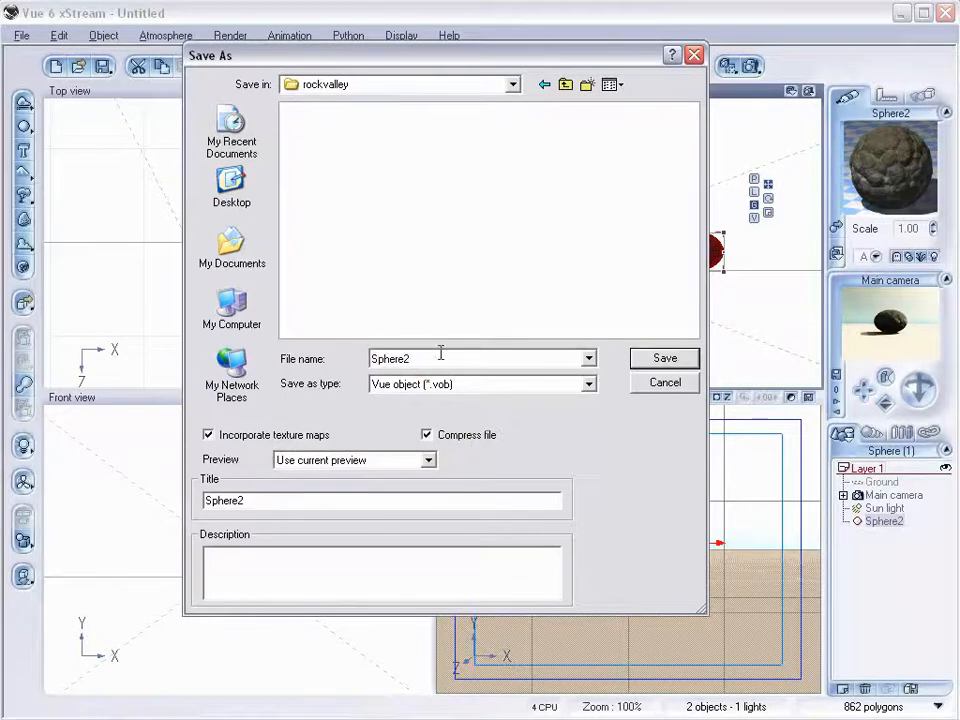
{"action": "double_click", "coordinate": [438, 357]}
{"action": "type", "text": "rou"}
{"action": "double_click", "coordinate": [349, 501]}
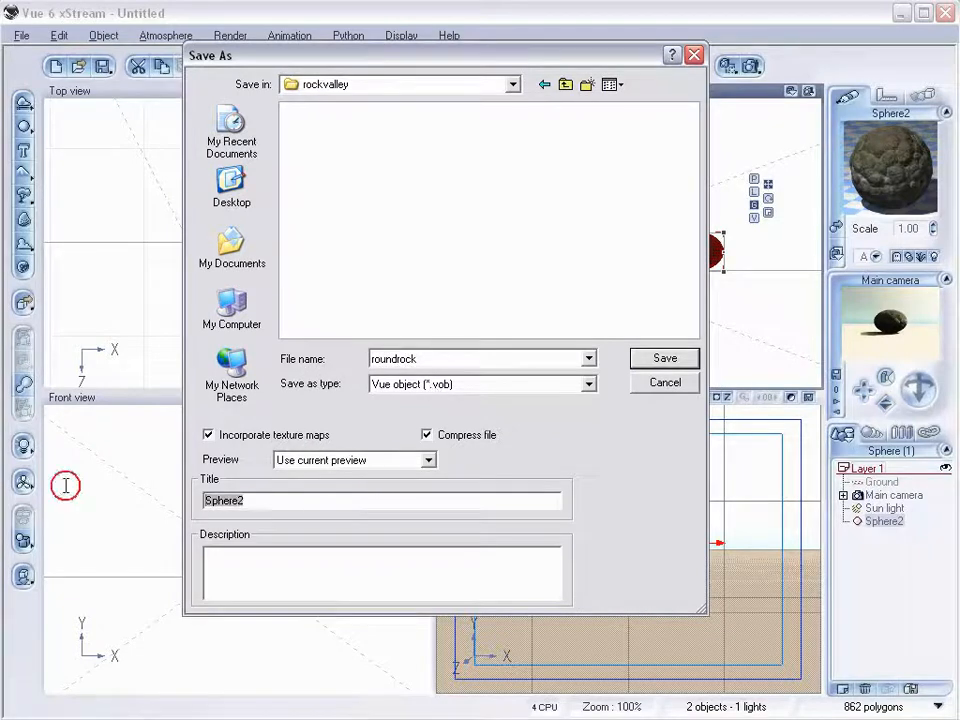
{"action": "type", "text": "round rock"}
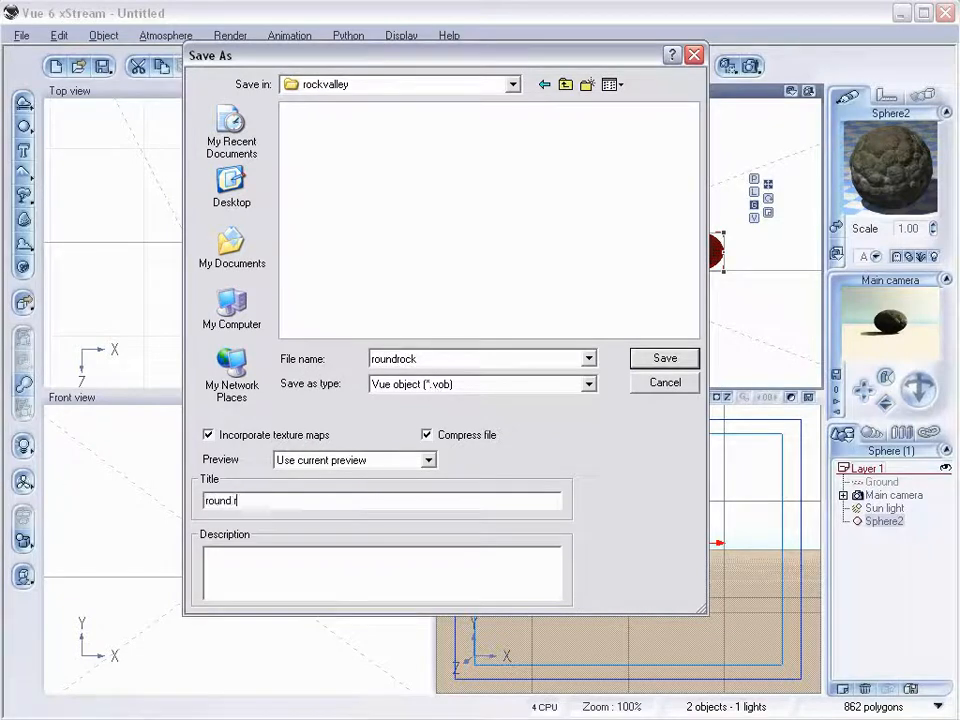
{"action": "left_click", "coordinate": [674, 358]}
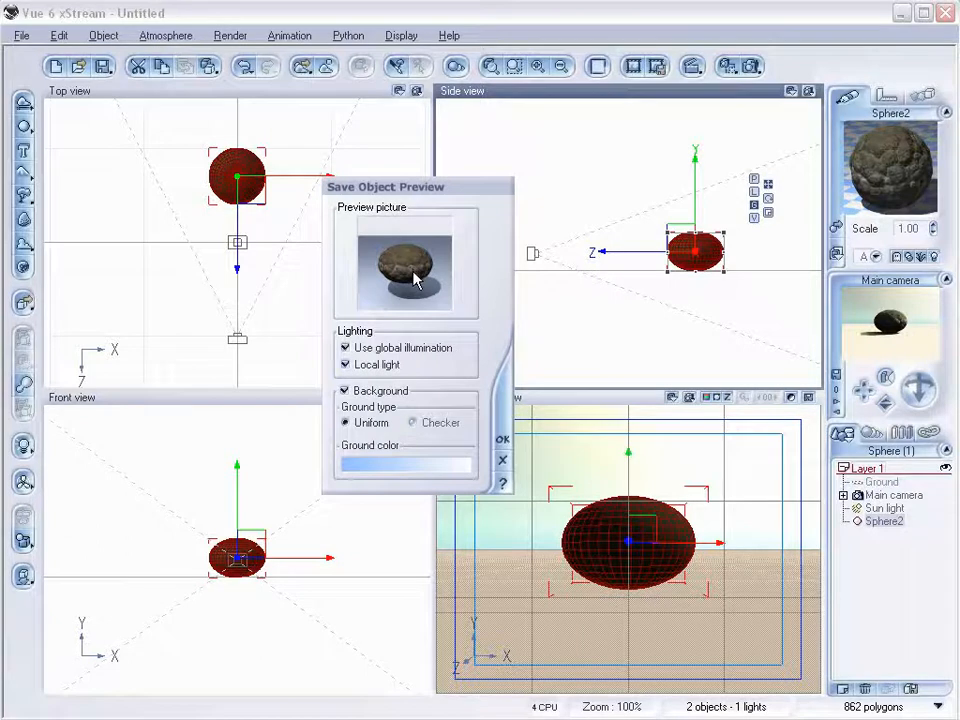
Rotate the object preview picture to a better angle and confirm the preview.
{"action": "mouse_move", "coordinate": [417, 282]}
{"action": "left_mouse_down"}
{"action": "mouse_move", "coordinate": [377, 270]}
{"action": "mouse_move", "coordinate": [437, 279]}
{"action": "mouse_move", "coordinate": [409, 276]}
{"action": "mouse_move", "coordinate": [425, 298]}
{"action": "mouse_move", "coordinate": [420, 272]}
{"action": "mouse_move", "coordinate": [429, 274]}
{"action": "mouse_move", "coordinate": [386, 296]}
{"action": "mouse_move", "coordinate": [420, 284]}
{"action": "left_mouse_up"}
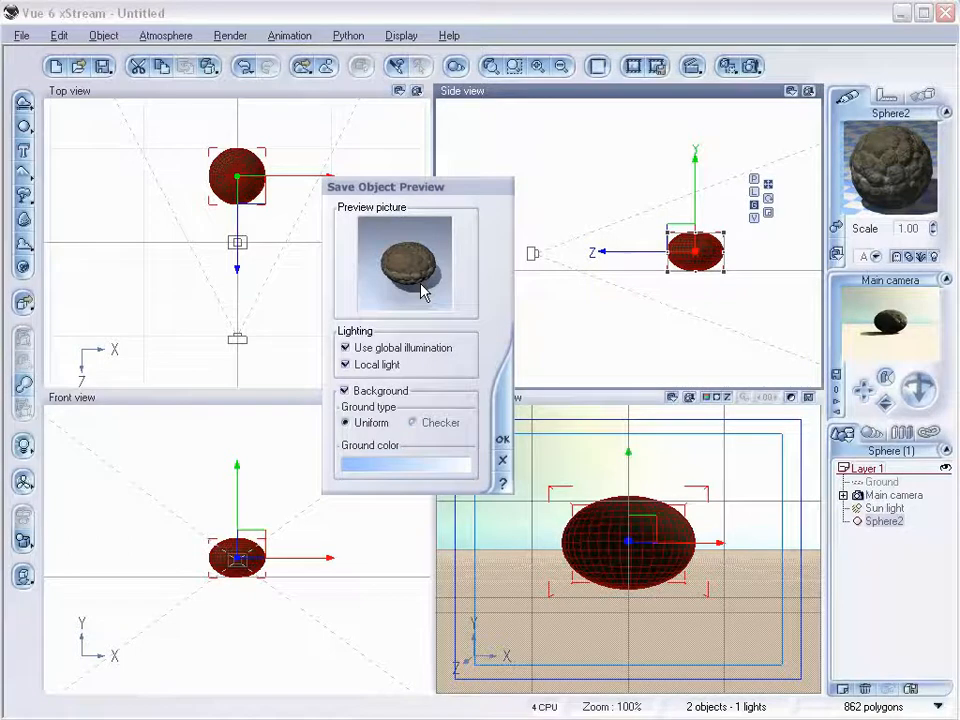
{"action": "left_click_drag", "start_coordinate": [421, 291], "coordinate": [420, 282]}
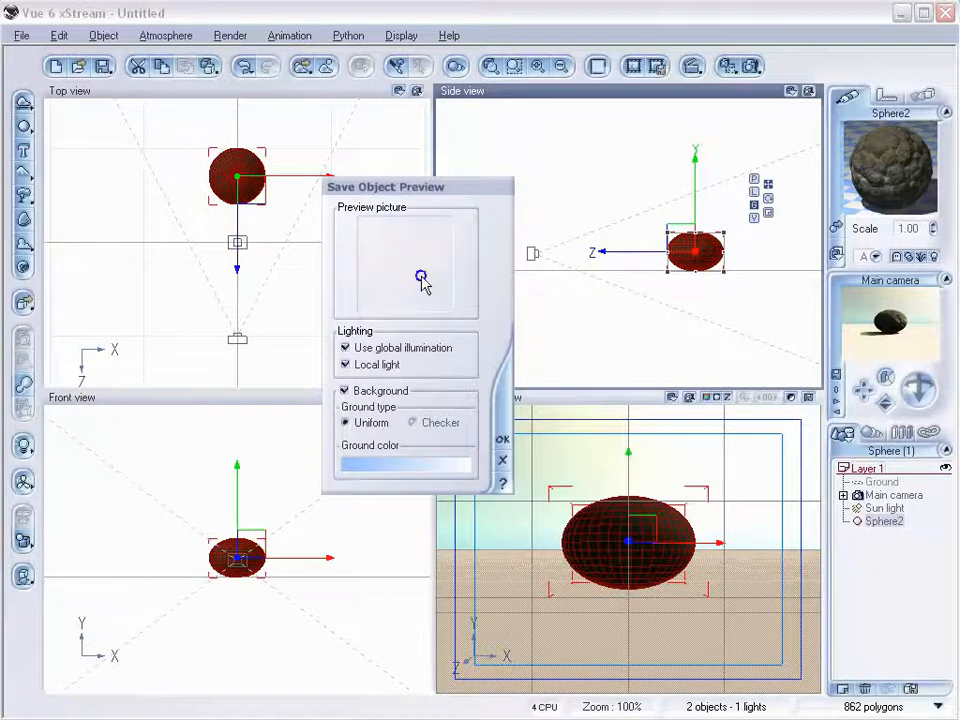
{"action": "right_click_drag", "start_coordinate": [421, 280], "coordinate": [454, 263]}
{"action": "left_click_drag", "start_coordinate": [418, 245], "coordinate": [403, 245]}
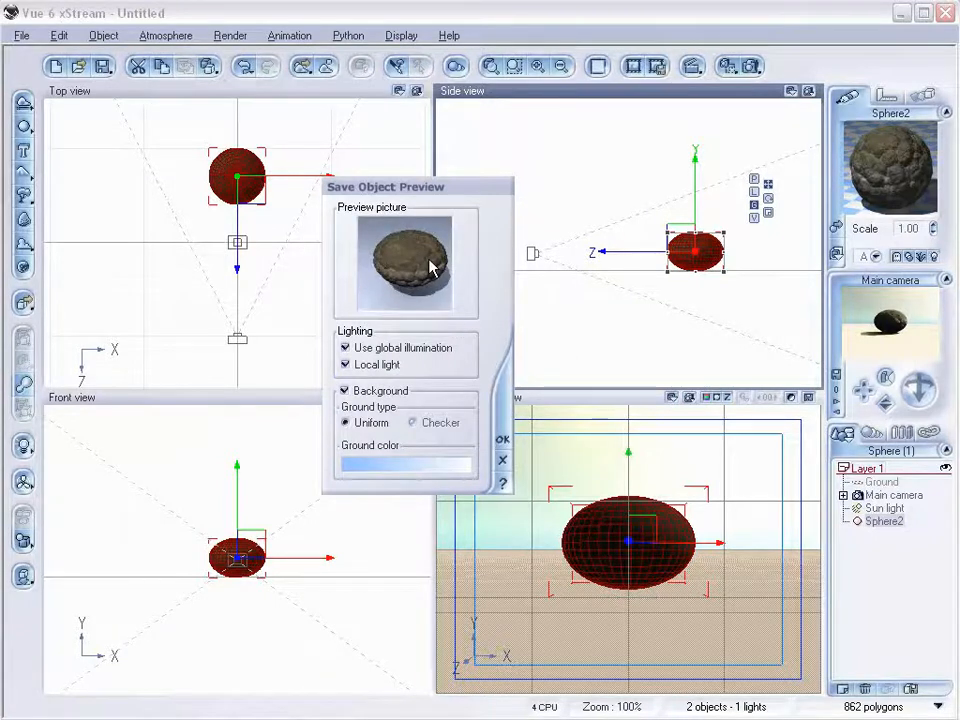
{"action": "left_click", "coordinate": [502, 440]}
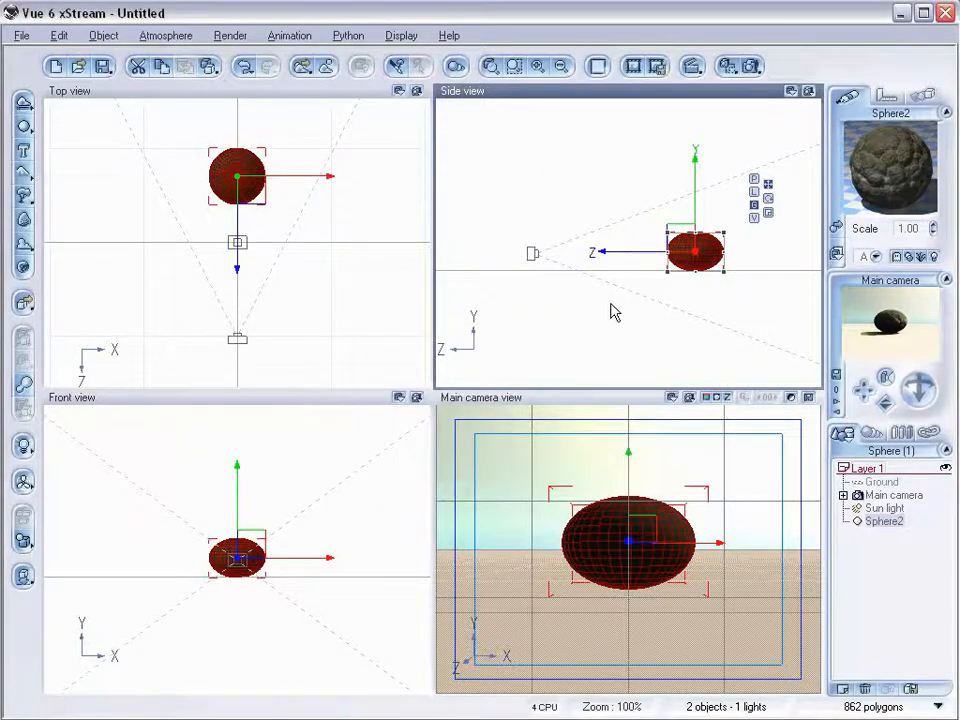
Delete the rock sphere from the scene.
{"action": "key", "text": "Delete"}
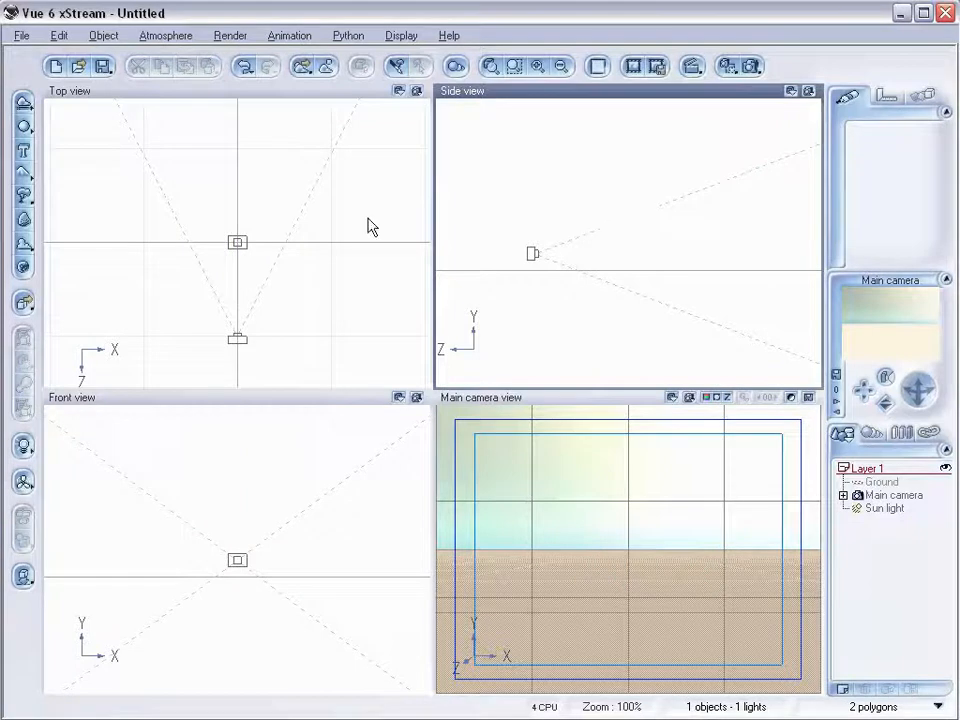
Add a new terrain object to the scene.
{"action": "scroll", "coordinate": [294, 240], "scroll_direction": "down", "scroll_amount": 5}
{"action": "right_click_drag", "start_coordinate": [296, 229], "coordinate": [301, 278]}
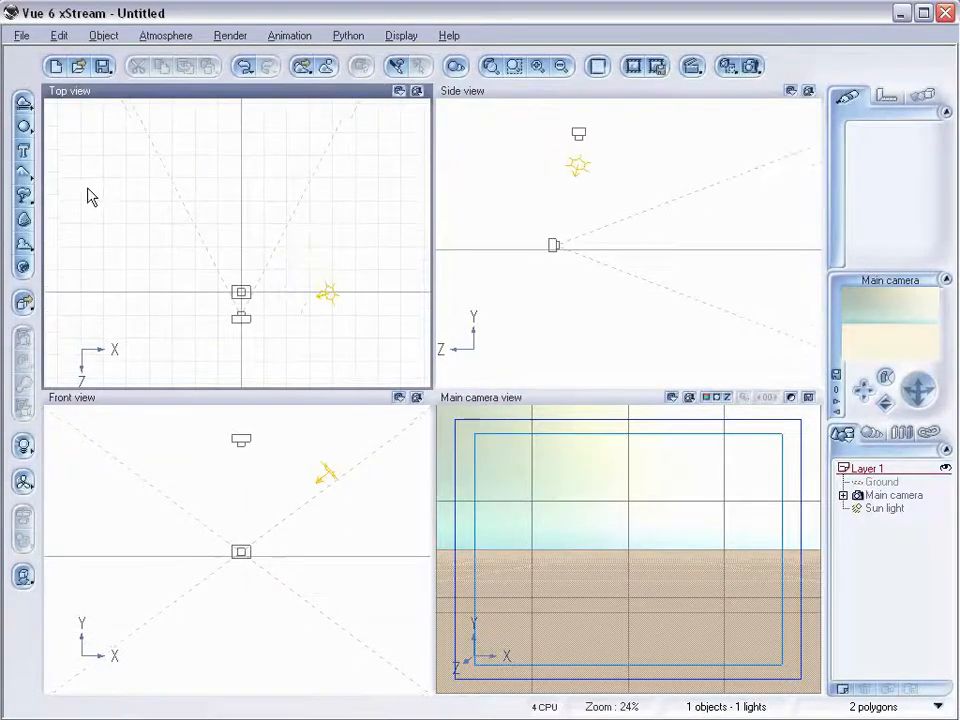
{"action": "left_click", "coordinate": [24, 173]}
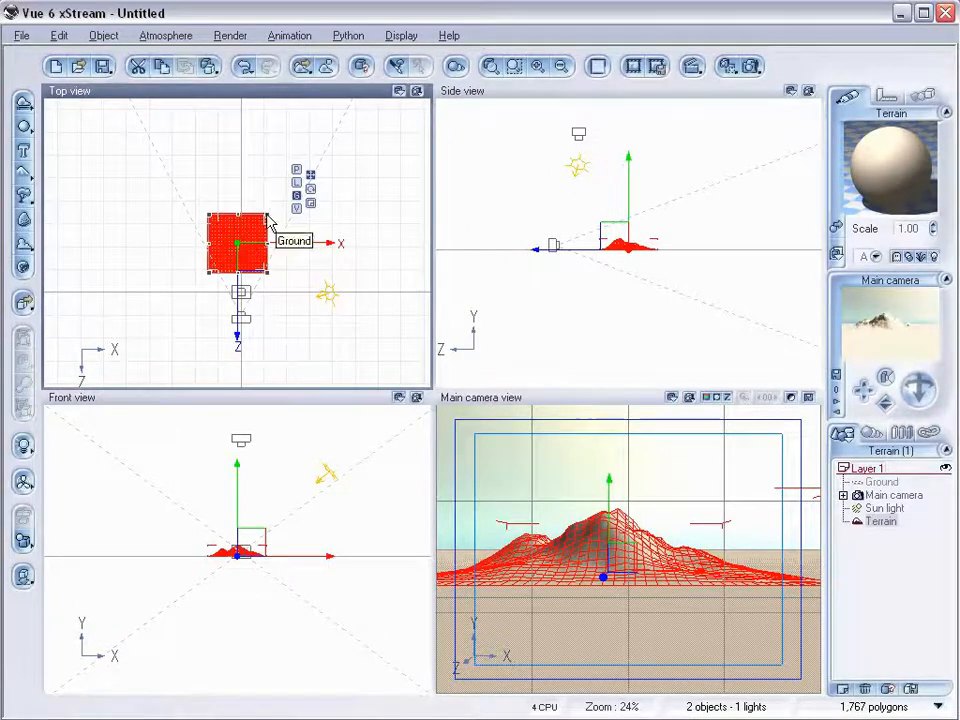
Stretch the terrain in the top view into a large rectangle extending away from the camera.
{"action": "left_click_drag", "start_coordinate": [240, 218], "coordinate": [221, 72]}
{"action": "scroll", "coordinate": [226, 155], "scroll_direction": "down", "scroll_amount": 2}
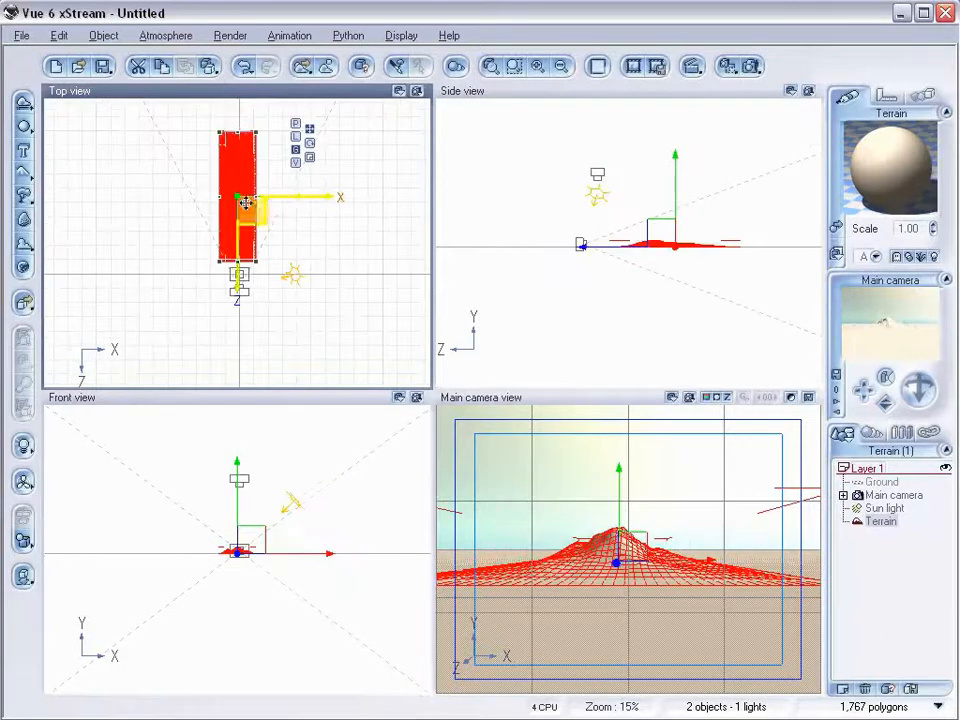
{"action": "left_click_drag", "start_coordinate": [256, 197], "coordinate": [313, 197]}
{"action": "left_click_drag", "start_coordinate": [224, 198], "coordinate": [115, 198]}
{"action": "left_click_drag", "start_coordinate": [214, 265], "coordinate": [213, 287]}
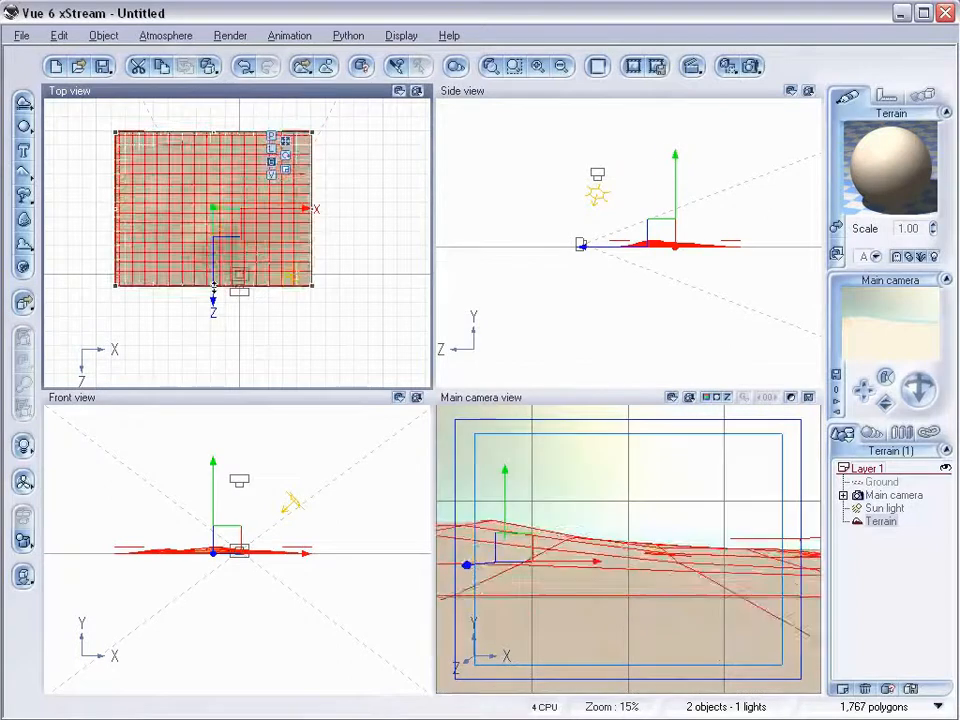
Move the terrain back from the camera and widen it further on both sides in the top view.
{"action": "scroll", "coordinate": [259, 204], "scroll_direction": "down", "scroll_amount": 2}
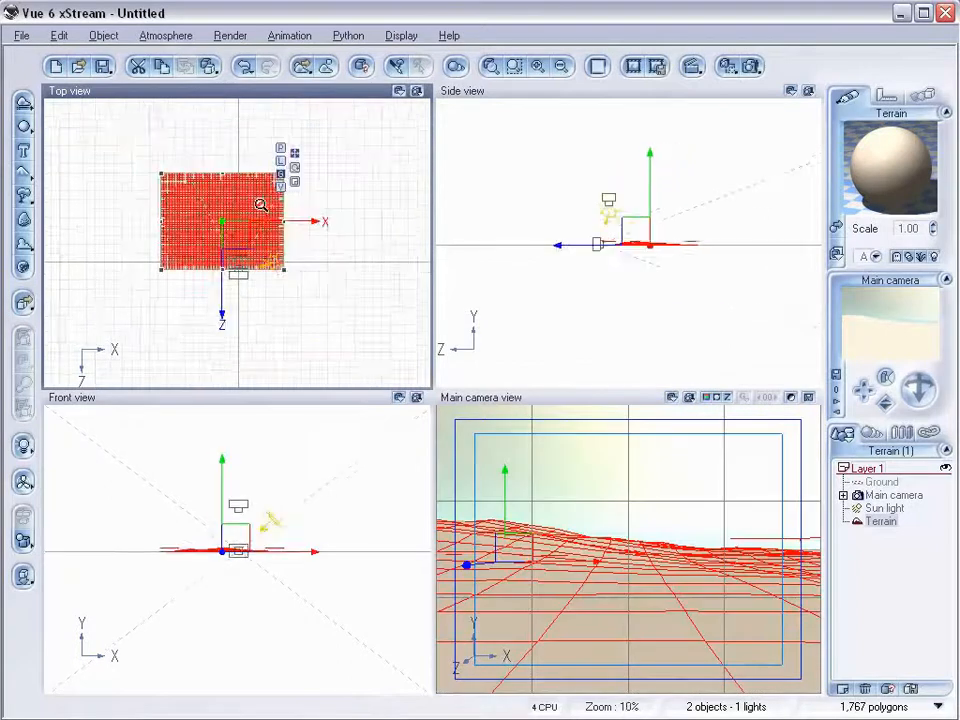
{"action": "left_click_drag", "start_coordinate": [228, 200], "coordinate": [228, 144]}
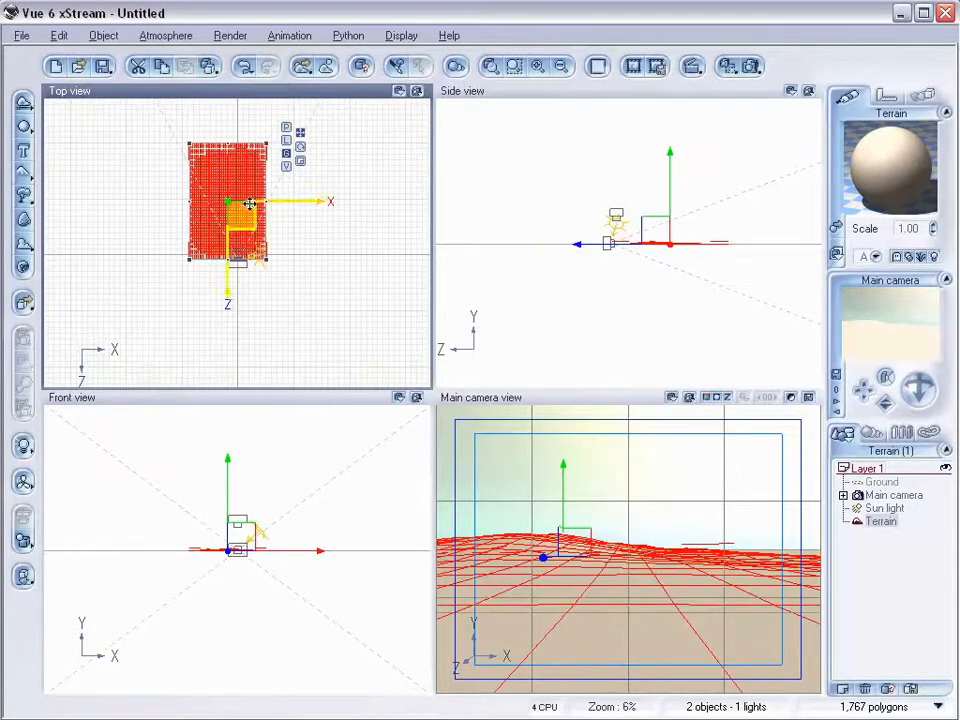
{"action": "left_click_drag", "start_coordinate": [267, 202], "coordinate": [317, 202]}
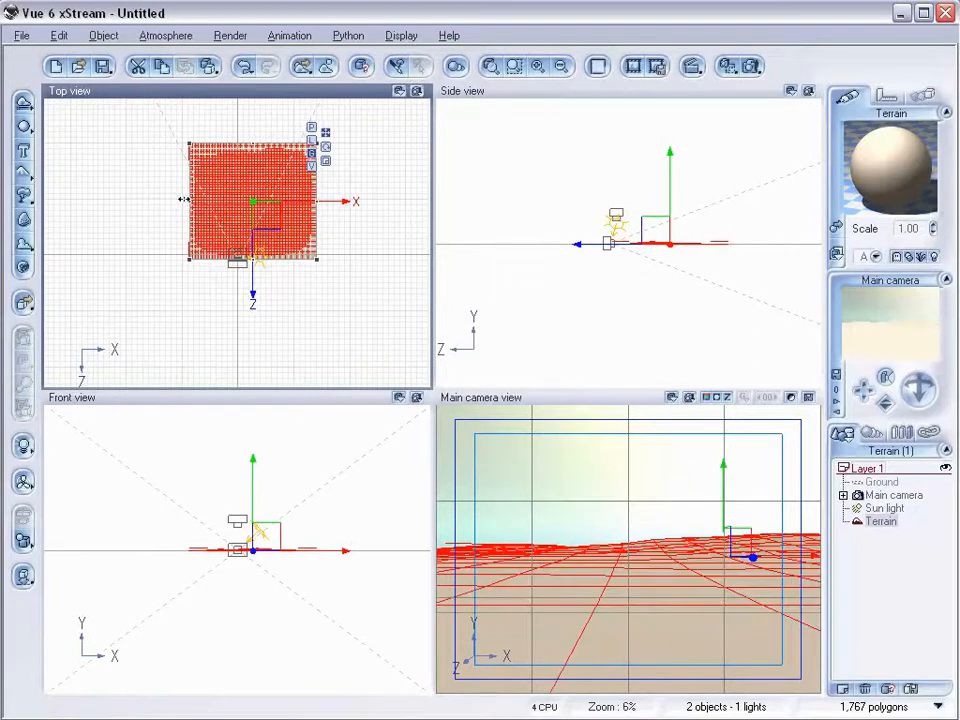
{"action": "left_click_drag", "start_coordinate": [182, 200], "coordinate": [173, 200]}
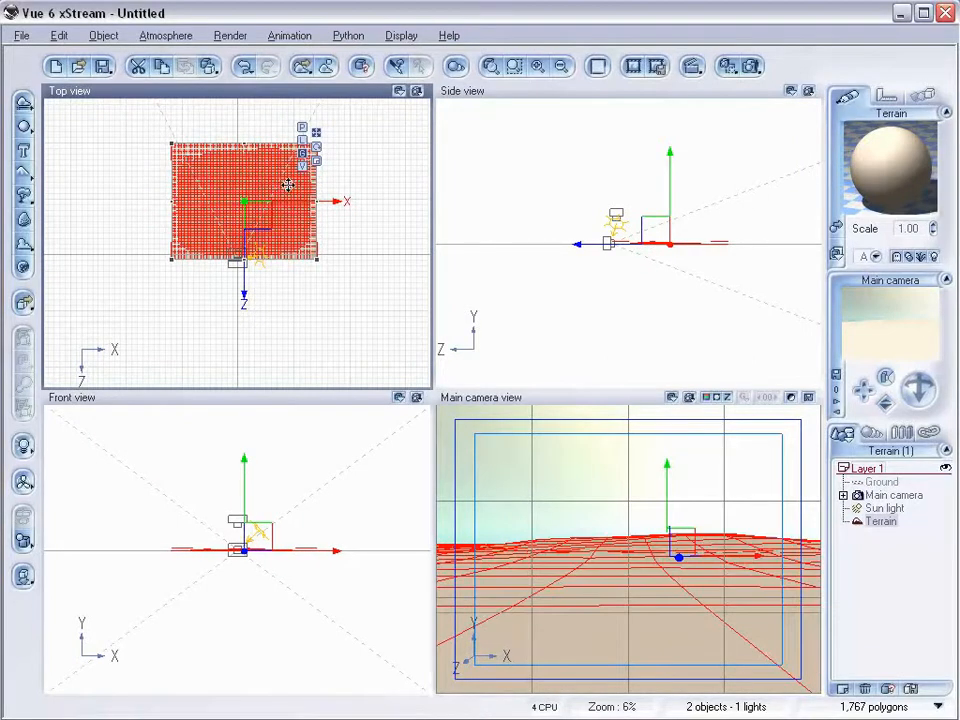
Open the terrain in the terrain editor and reset its relief to flat.
{"action": "right_click", "coordinate": [276, 188]}
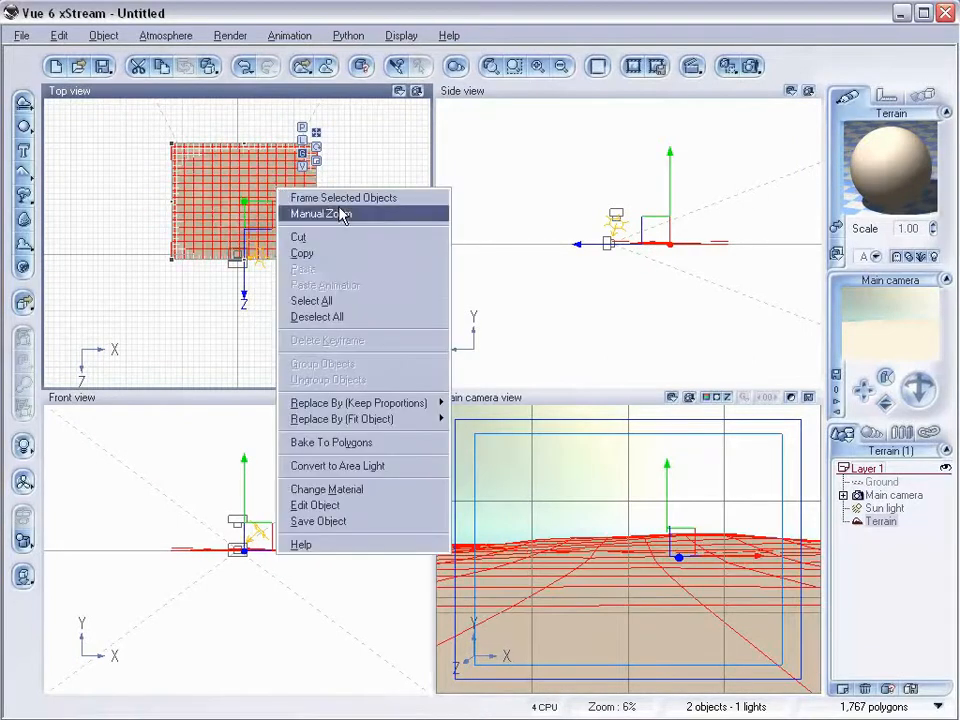
{"action": "left_click", "coordinate": [371, 505]}
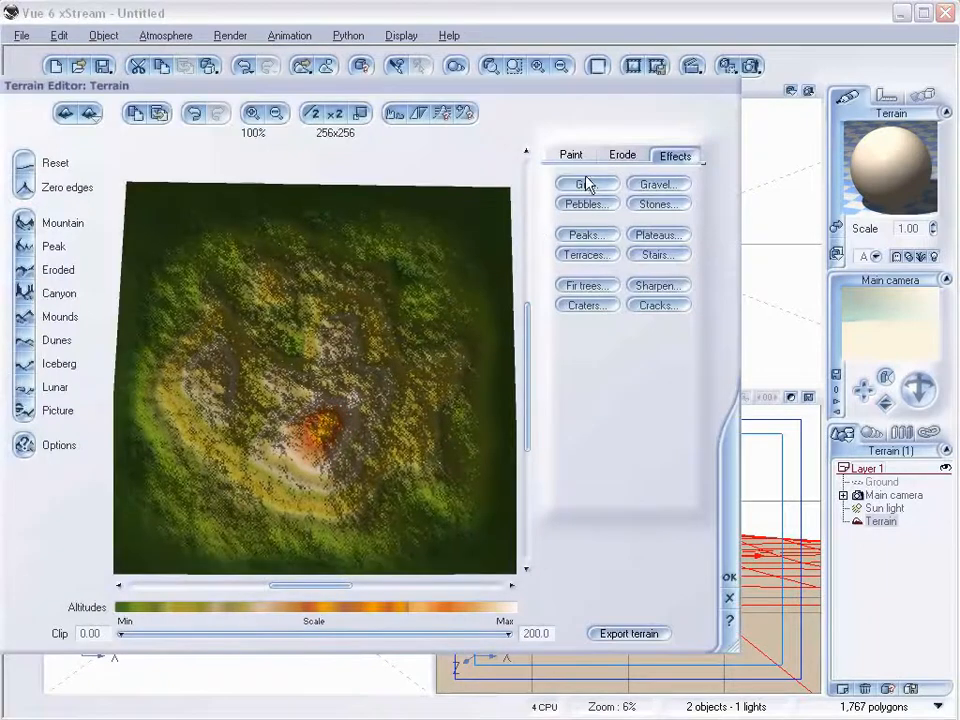
{"action": "left_click", "coordinate": [572, 155]}
{"action": "left_click", "coordinate": [591, 326]}
{"action": "mouse_move", "coordinate": [301, 427]}
{"action": "left_mouse_down"}
{"action": "mouse_move", "coordinate": [306, 446]}
{"action": "mouse_move", "coordinate": [353, 470]}
{"action": "mouse_move", "coordinate": [332, 478]}
{"action": "left_mouse_up"}
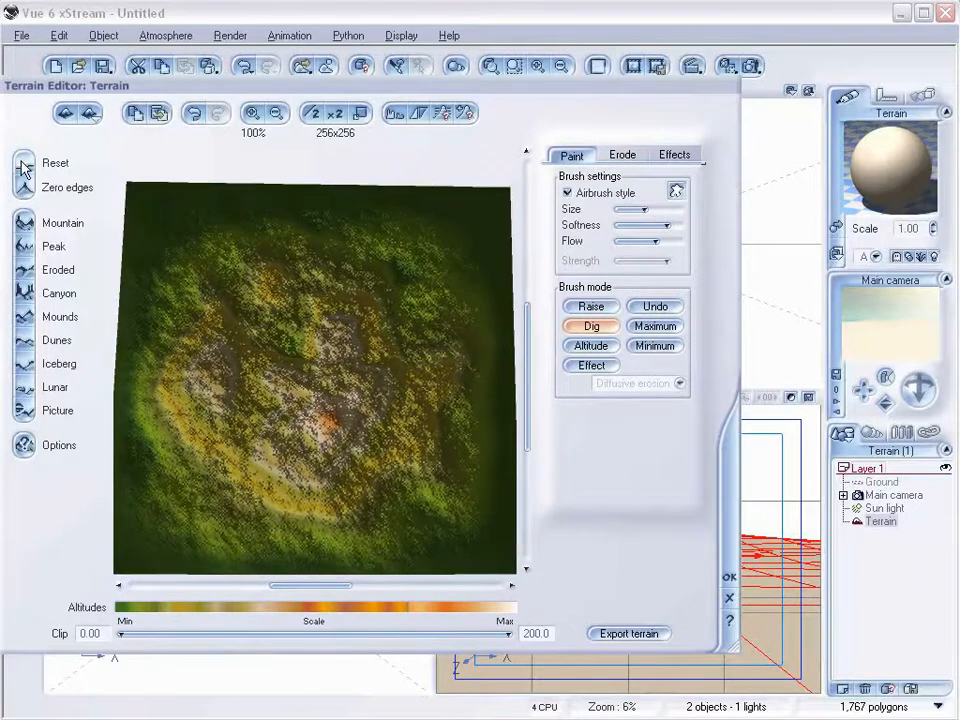
{"action": "left_click", "coordinate": [26, 163]}
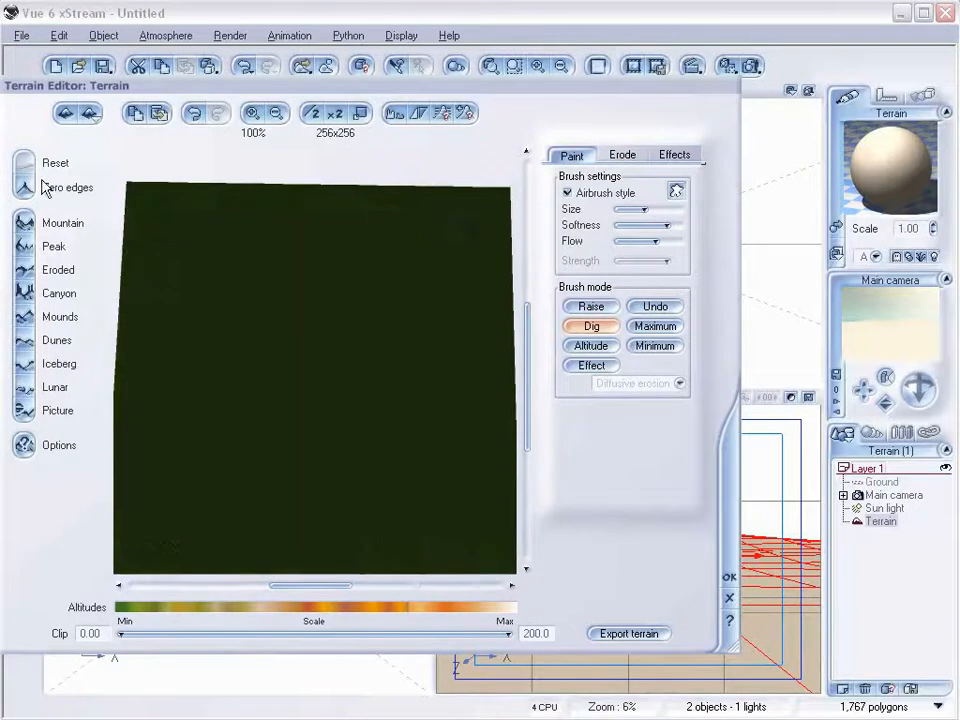
Raise scattered bumps across the flat terrain with the Raise brush.
{"action": "left_click", "coordinate": [591, 306]}
{"action": "mouse_move", "coordinate": [178, 228]}
{"action": "left_mouse_down"}
{"action": "mouse_move", "coordinate": [176, 400]}
{"action": "mouse_move", "coordinate": [193, 530]}
{"action": "left_mouse_up"}
{"action": "left_click", "coordinate": [274, 370]}
{"action": "left_click", "coordinate": [186, 480]}
{"action": "left_click", "coordinate": [268, 498]}
{"action": "left_click", "coordinate": [390, 472]}
{"action": "left_click", "coordinate": [379, 208]}
{"action": "left_click", "coordinate": [182, 214]}
{"action": "left_click", "coordinate": [312, 288]}
{"action": "left_click", "coordinate": [355, 345]}
{"action": "mouse_move", "coordinate": [115, 523]}
{"action": "left_mouse_down"}
{"action": "mouse_move", "coordinate": [283, 214]}
{"action": "mouse_move", "coordinate": [443, 247]}
{"action": "mouse_move", "coordinate": [480, 333]}
{"action": "mouse_move", "coordinate": [456, 320]}
{"action": "mouse_move", "coordinate": [343, 570]}
{"action": "mouse_move", "coordinate": [463, 377]}
{"action": "mouse_move", "coordinate": [242, 484]}
{"action": "mouse_move", "coordinate": [184, 381]}
{"action": "mouse_move", "coordinate": [363, 238]}
{"action": "mouse_move", "coordinate": [412, 549]}
{"action": "left_mouse_up"}
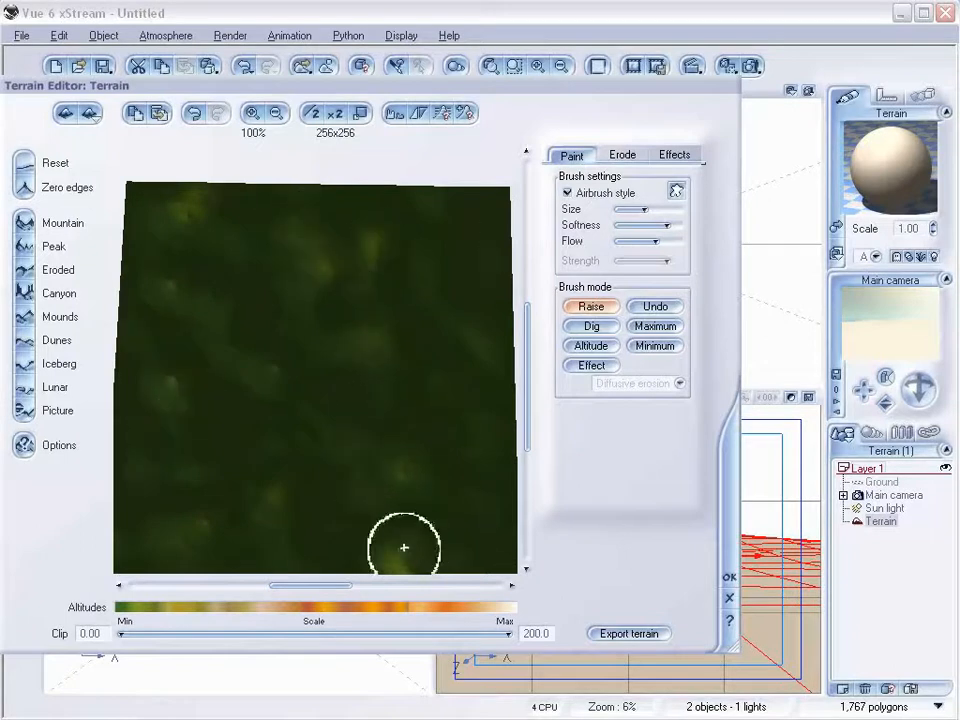
Apply the Stones effect to the terrain and close the terrain editor.
{"action": "left_click", "coordinate": [679, 157]}
{"action": "left_click", "coordinate": [672, 203]}
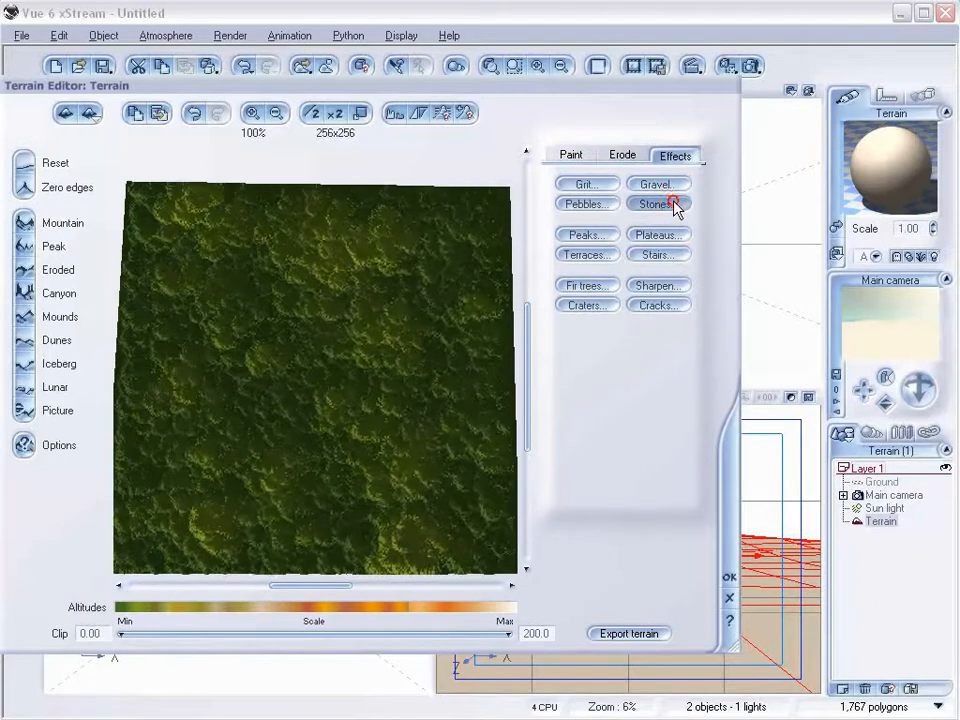
{"action": "left_click_drag", "start_coordinate": [440, 360], "coordinate": [435, 289]}
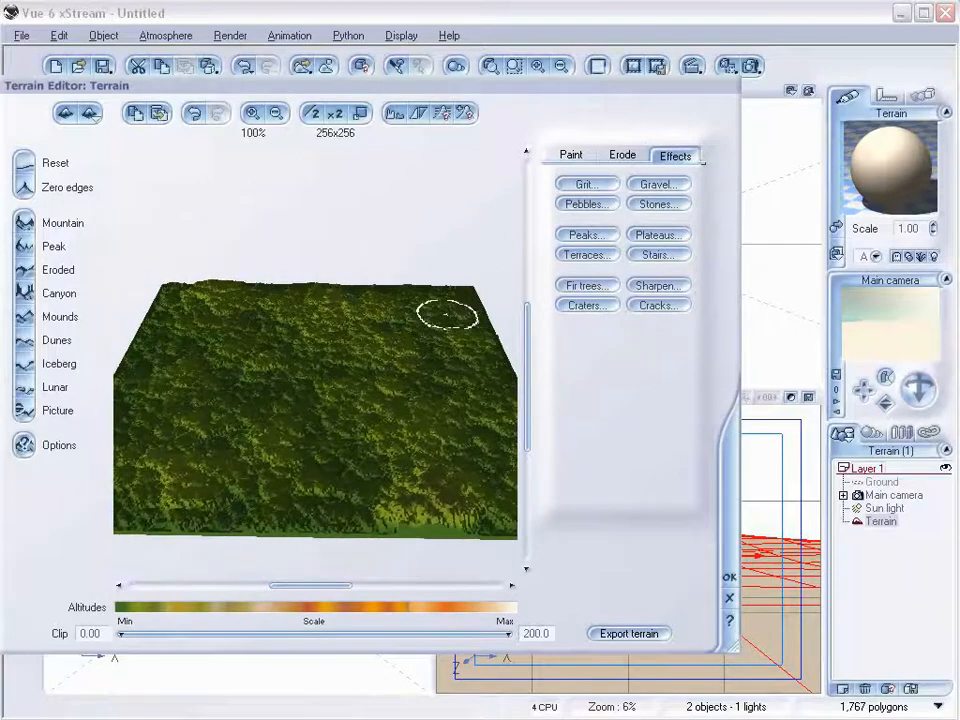
{"action": "right_click_drag", "start_coordinate": [413, 451], "coordinate": [412, 461]}
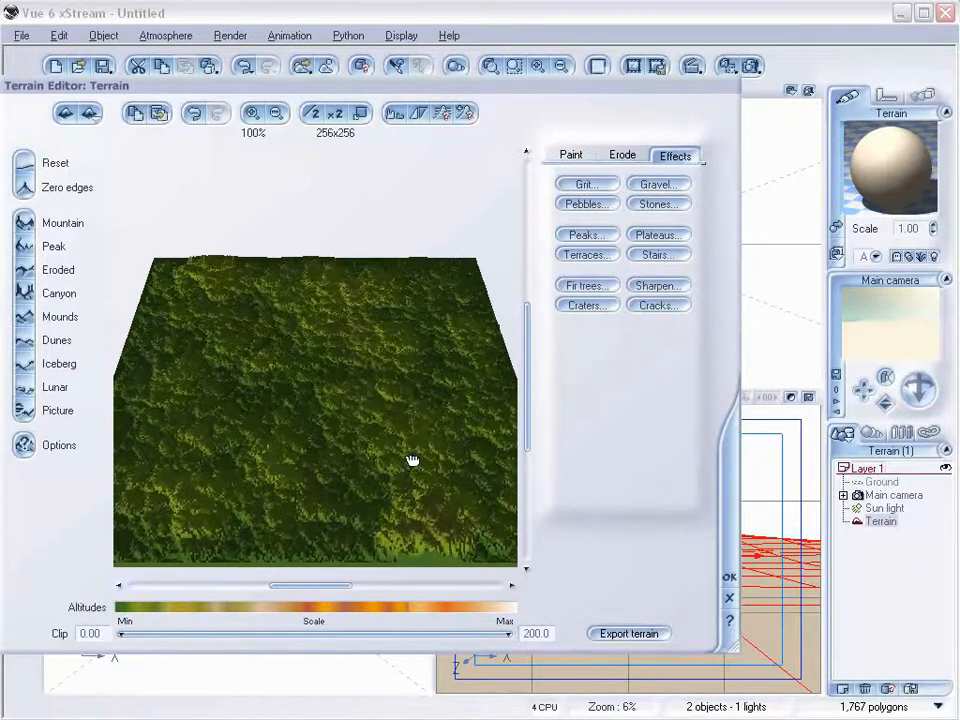
{"action": "left_click", "coordinate": [730, 580]}
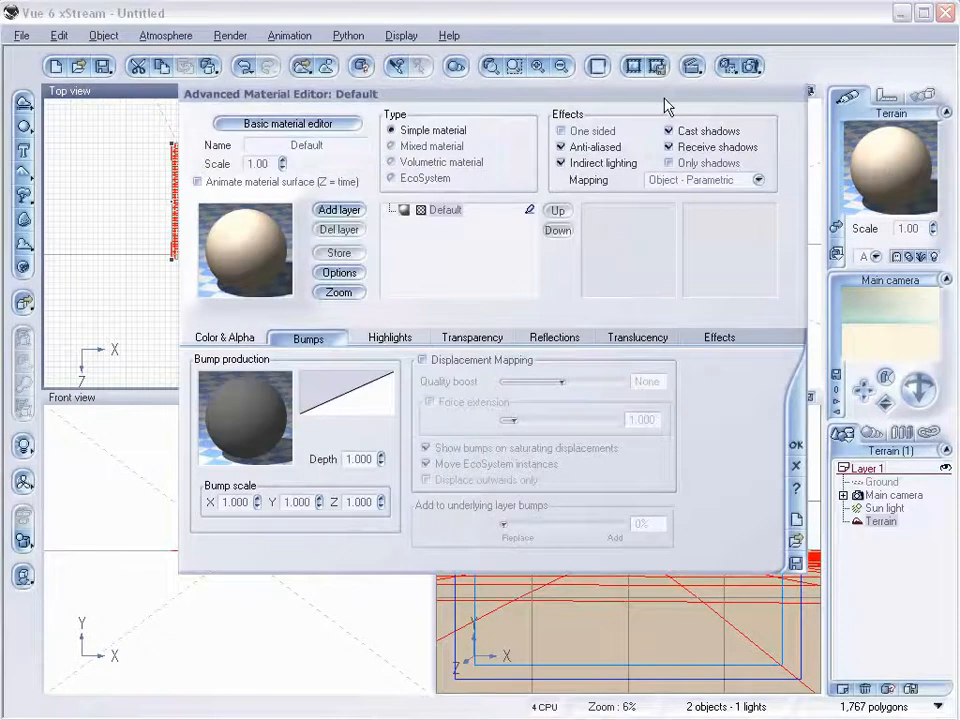
Change the terrain's material type to EcoSystem.
{"action": "left_click_drag", "start_coordinate": [672, 99], "coordinate": [621, 129]}
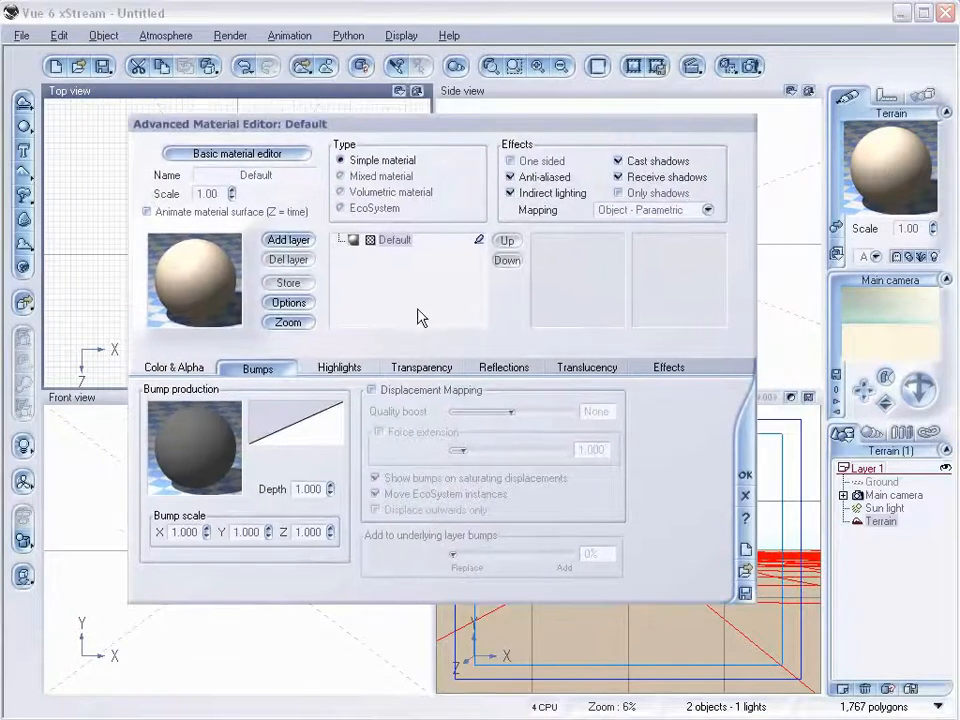
{"action": "left_click", "coordinate": [374, 209]}
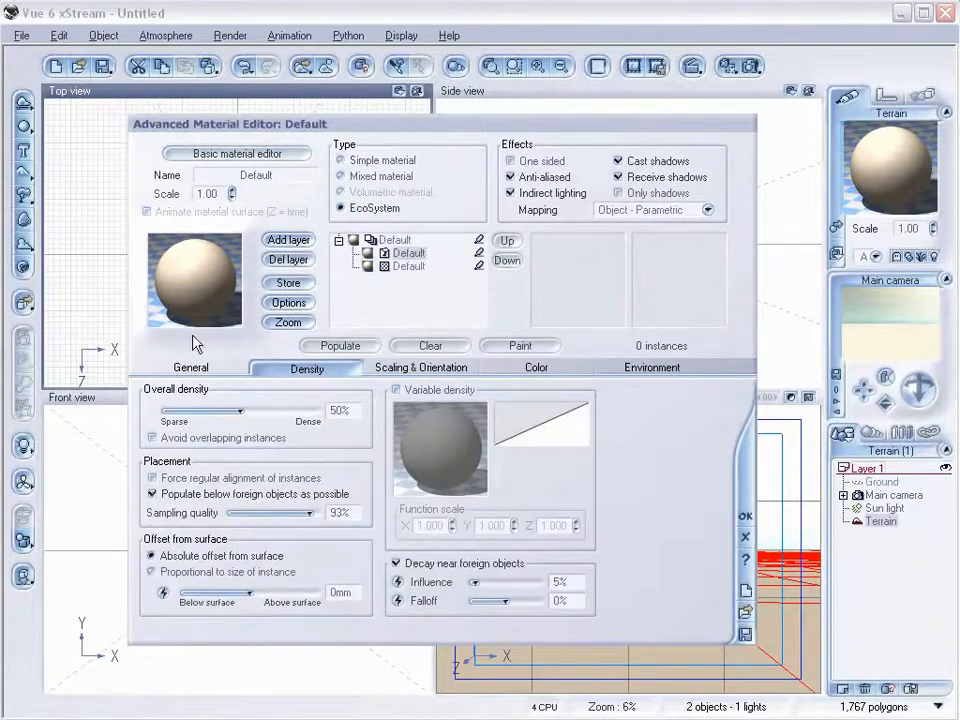
{"action": "left_click", "coordinate": [192, 367]}
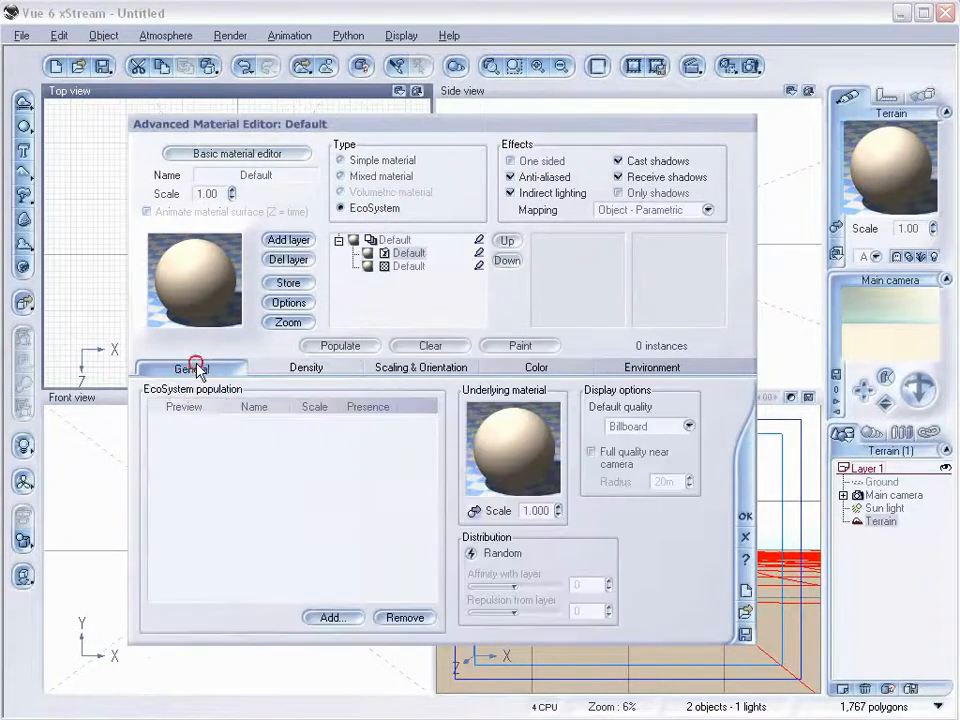
Add the saved roundrock.vob object to the EcoSystem population.
{"action": "left_click", "coordinate": [355, 620]}
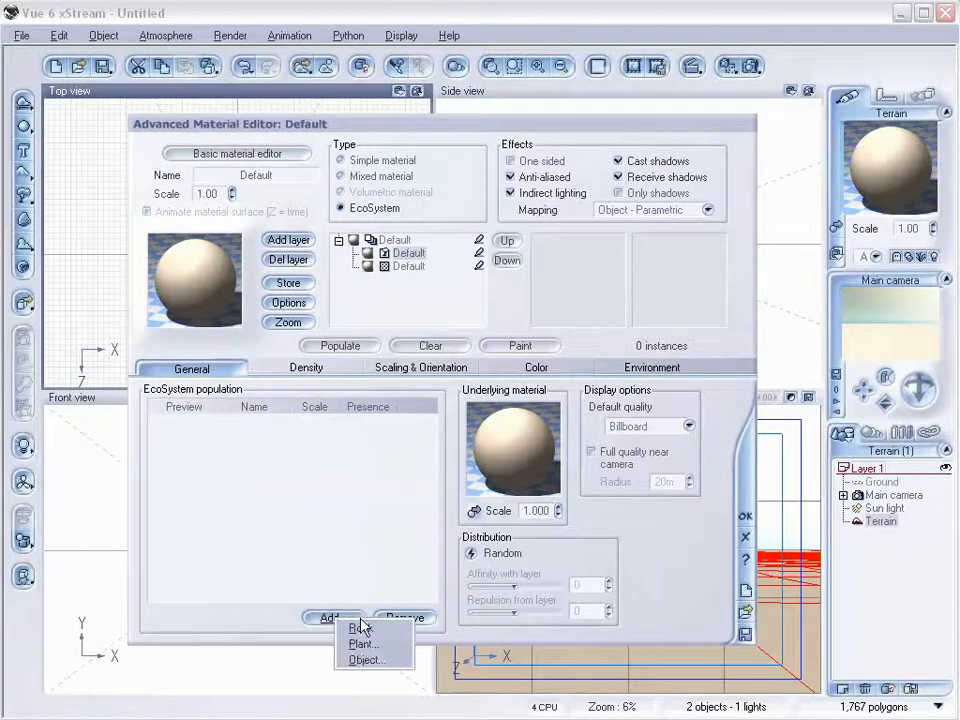
{"action": "left_click", "coordinate": [365, 660]}
{"action": "left_click", "coordinate": [163, 598]}
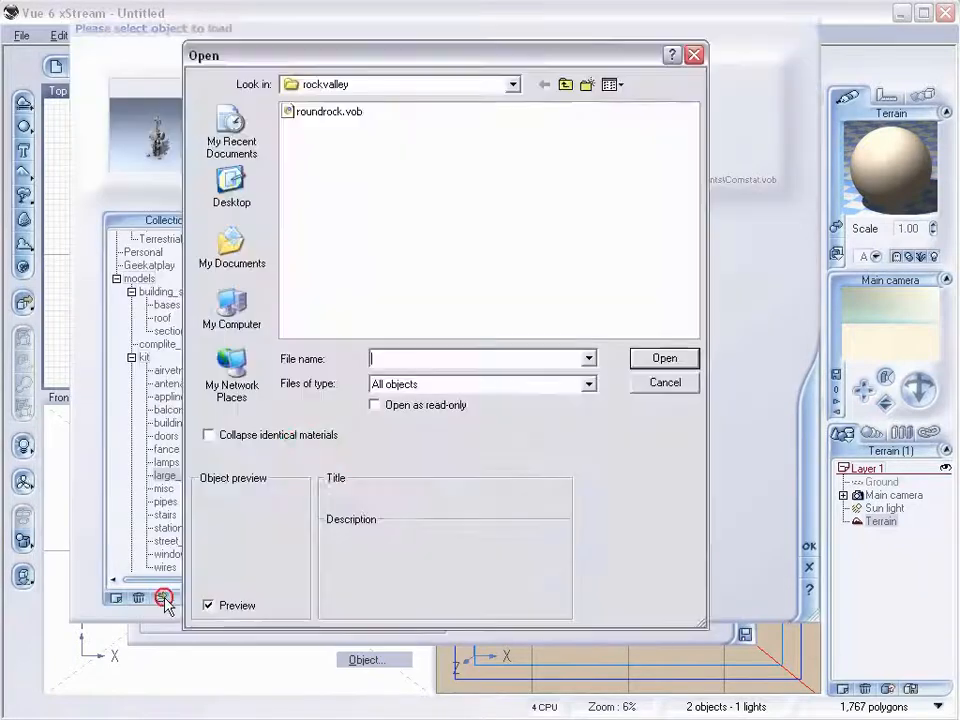
{"action": "left_click", "coordinate": [345, 112]}
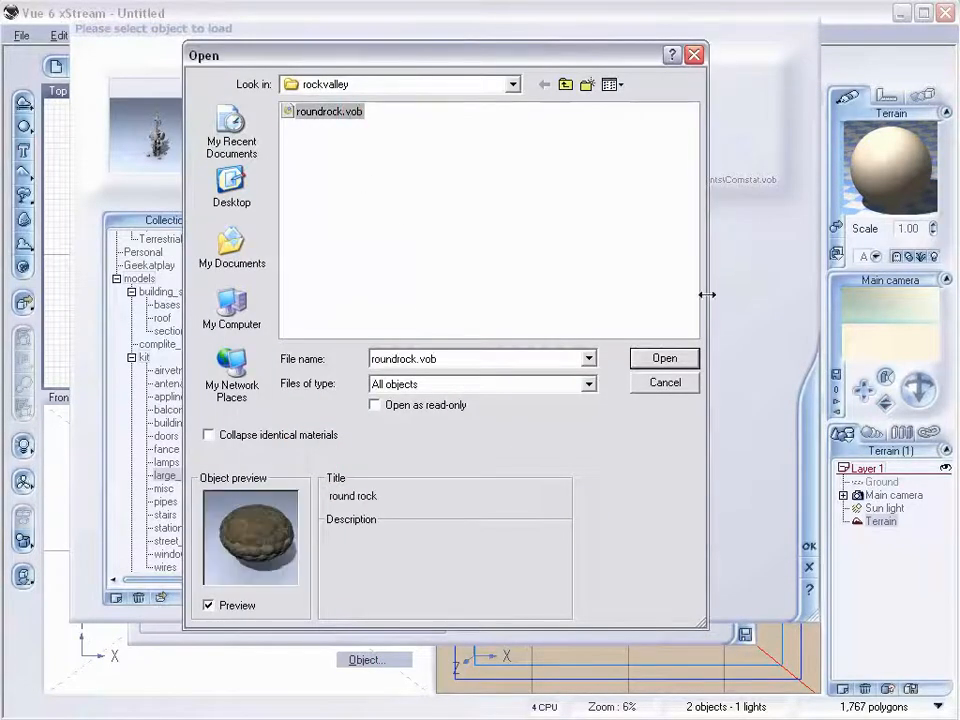
{"action": "left_click", "coordinate": [682, 362]}
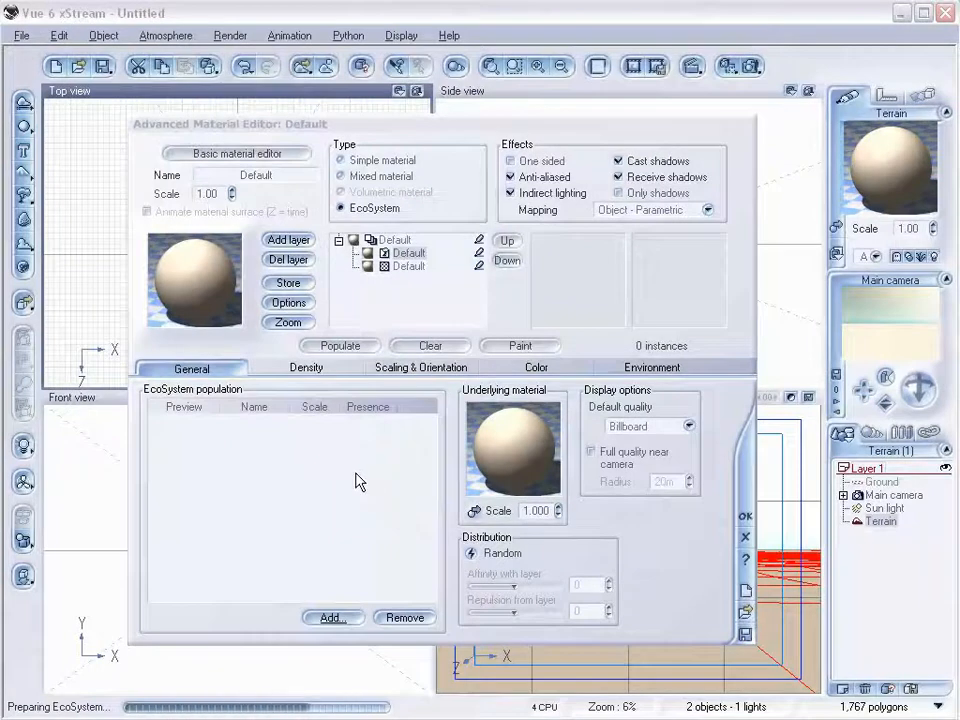
Populate the terrain's EcoSystem with round rock instances.
{"action": "left_click", "coordinate": [362, 346]}
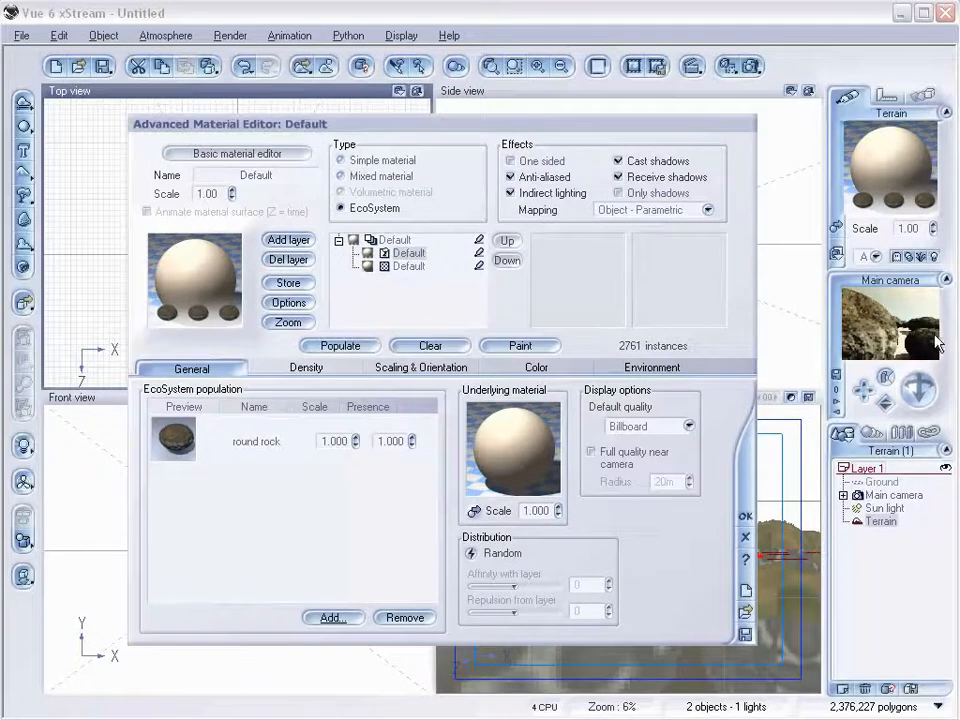
{"action": "left_click", "coordinate": [407, 369]}
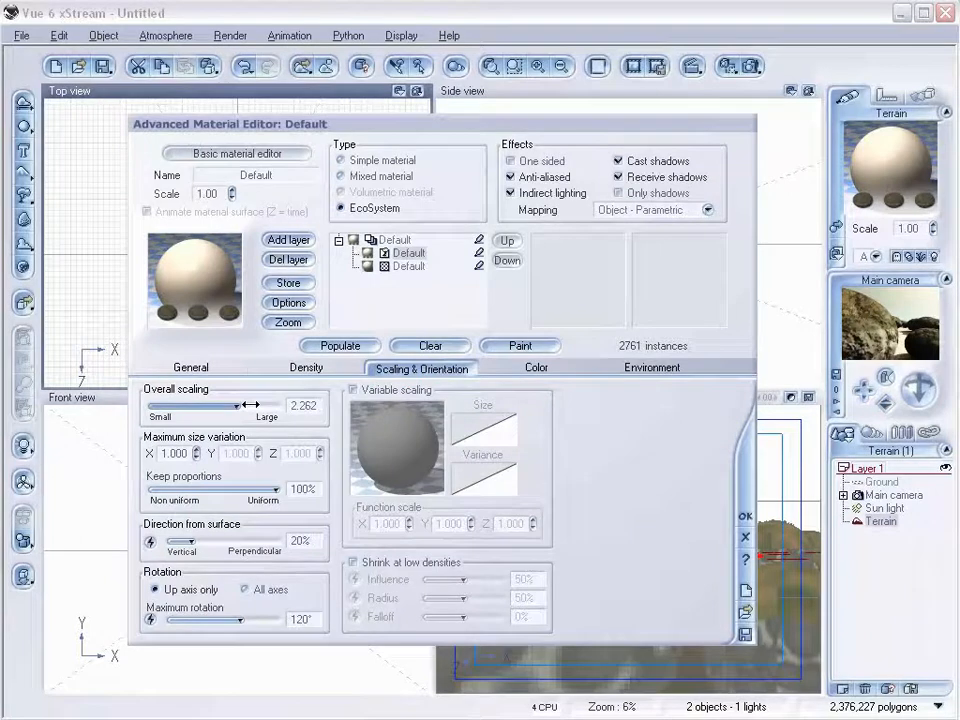
Enable Avoid overlapping instances, disable Decay near foreign objects, repopulate the EcoSystem and close the editor.
{"action": "left_click", "coordinate": [303, 372]}
{"action": "left_click", "coordinate": [156, 438]}
{"action": "left_click", "coordinate": [396, 564]}
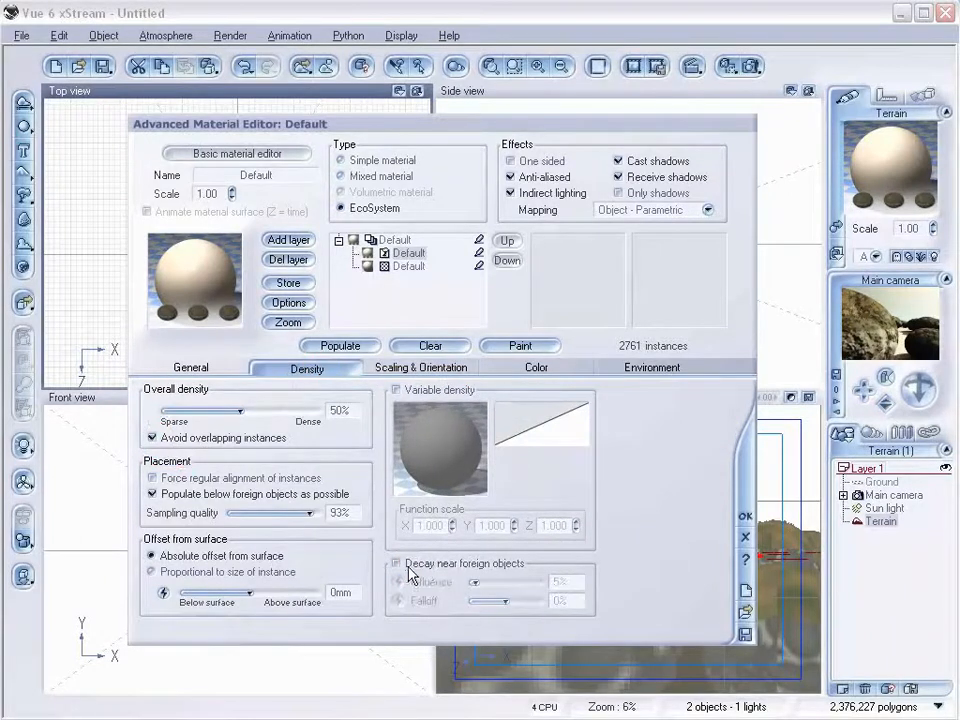
{"action": "left_click", "coordinate": [360, 348]}
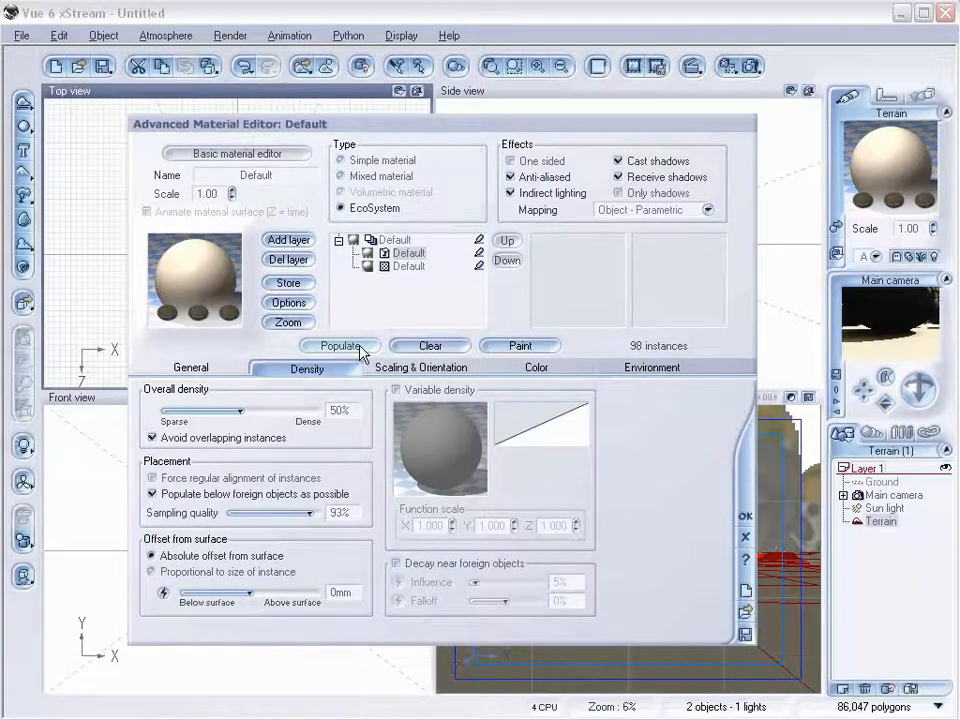
{"action": "left_click", "coordinate": [745, 517]}
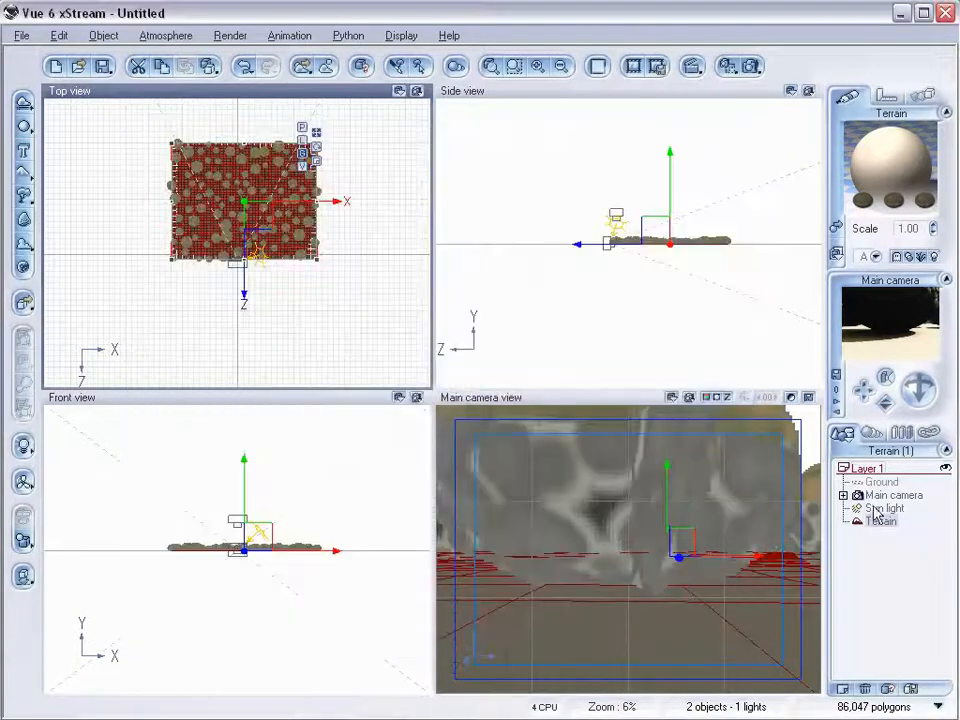
Reposition and tilt the main camera to frame the rock-covered terrain, then test-render the camera view.
{"action": "left_click", "coordinate": [638, 250]}
{"action": "scroll", "coordinate": [632, 268], "scroll_direction": "up", "scroll_amount": 8}
{"action": "right_click_drag", "start_coordinate": [634, 283], "coordinate": [606, 304]}
{"action": "left_click_drag", "start_coordinate": [580, 235], "coordinate": [557, 182]}
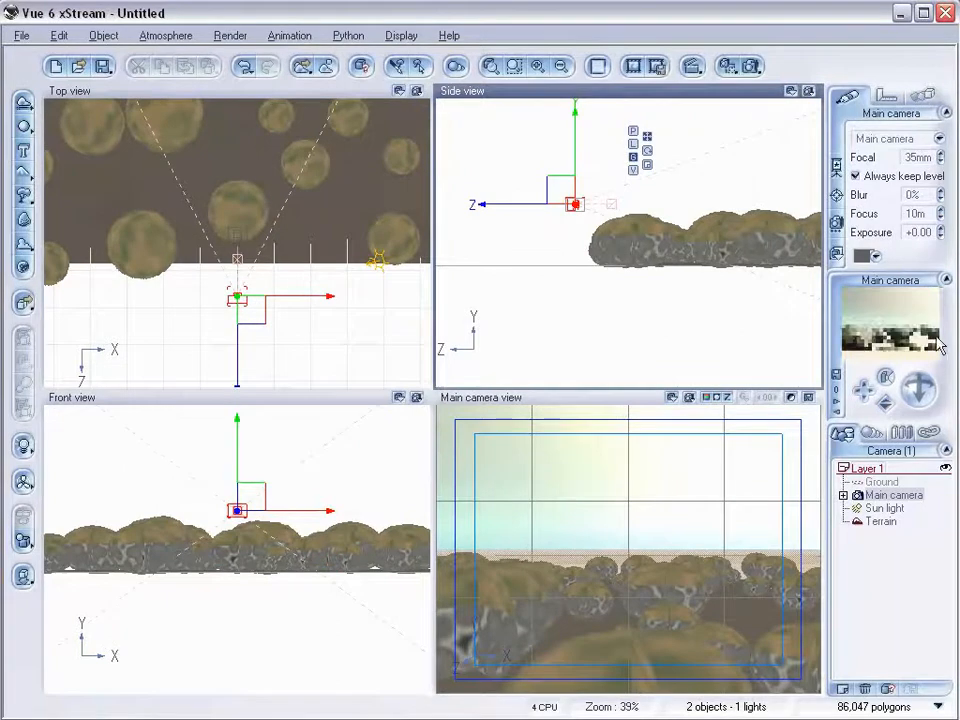
{"action": "left_click_drag", "start_coordinate": [919, 388], "coordinate": [919, 412]}
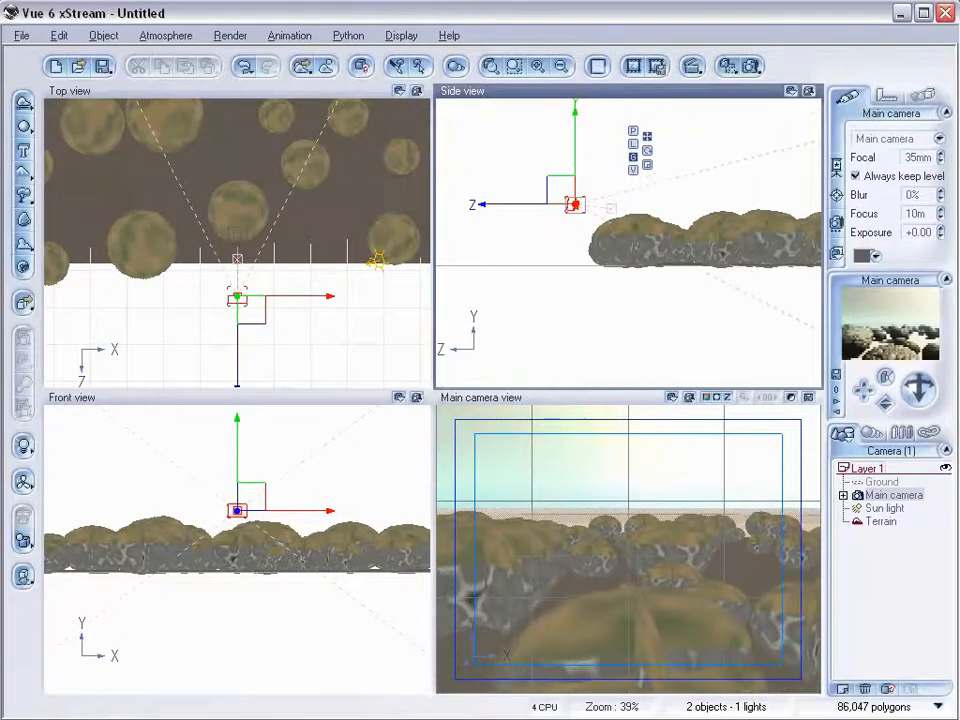
{"action": "left_click_drag", "start_coordinate": [561, 196], "coordinate": [550, 172]}
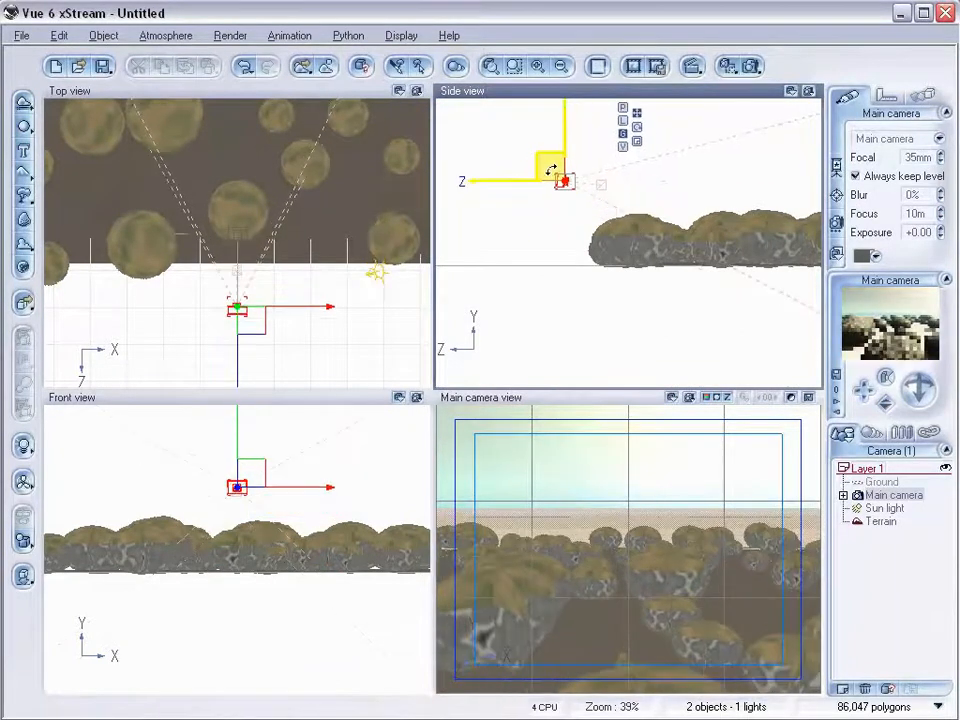
{"action": "left_click_drag", "start_coordinate": [919, 388], "coordinate": [919, 366]}
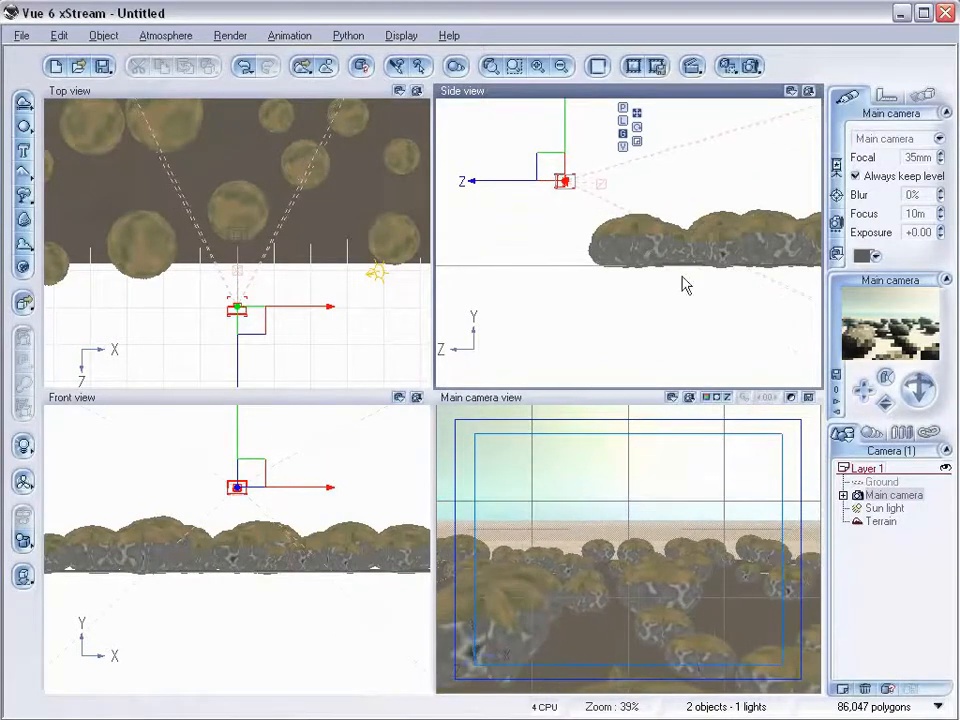
{"action": "left_click_drag", "start_coordinate": [549, 167], "coordinate": [549, 184]}
{"action": "left_click_drag", "start_coordinate": [246, 304], "coordinate": [279, 306]}
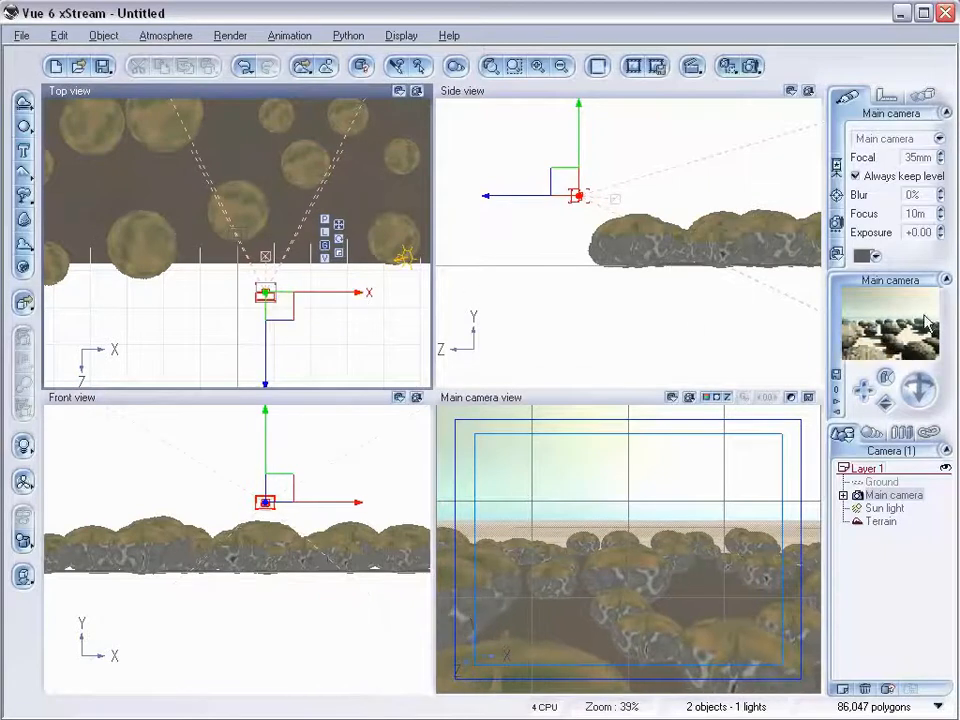
{"action": "left_click", "coordinate": [750, 67]}
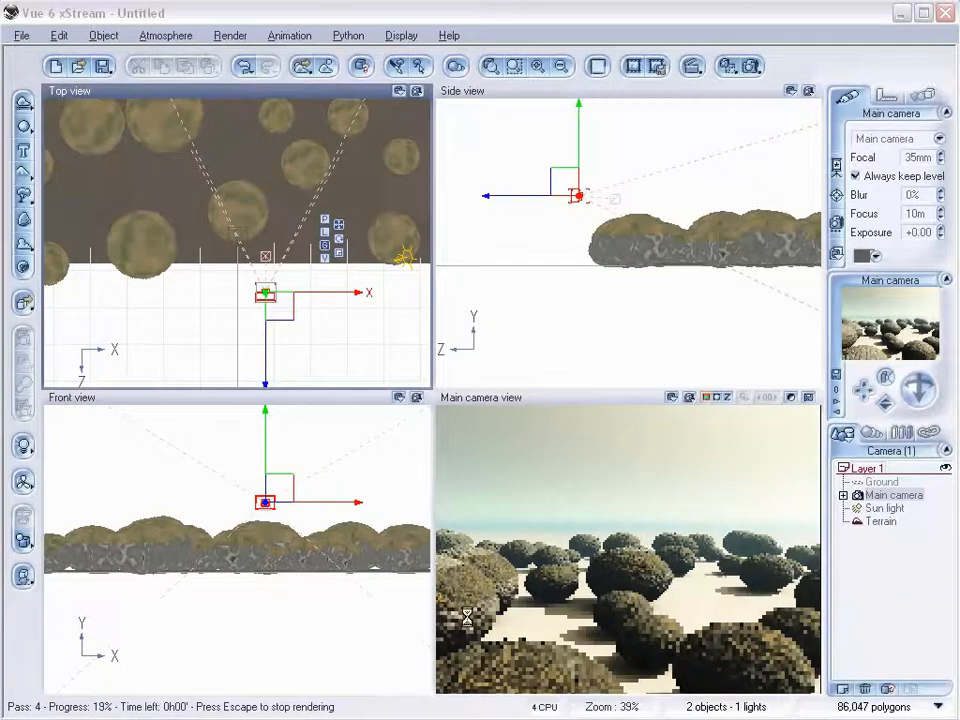
{"action": "key", "text": "Escape"}
Load the MostRock material into the underlying material layer of the terrain's EcoSystem.
{"action": "left_click", "coordinate": [880, 521]}
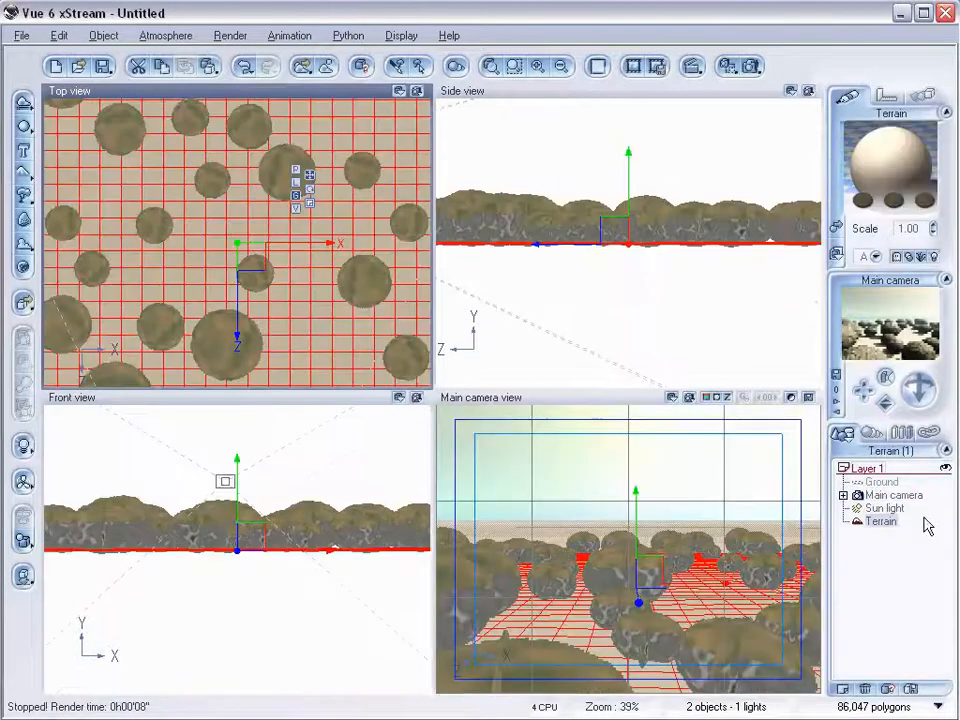
{"action": "double_click", "coordinate": [893, 158]}
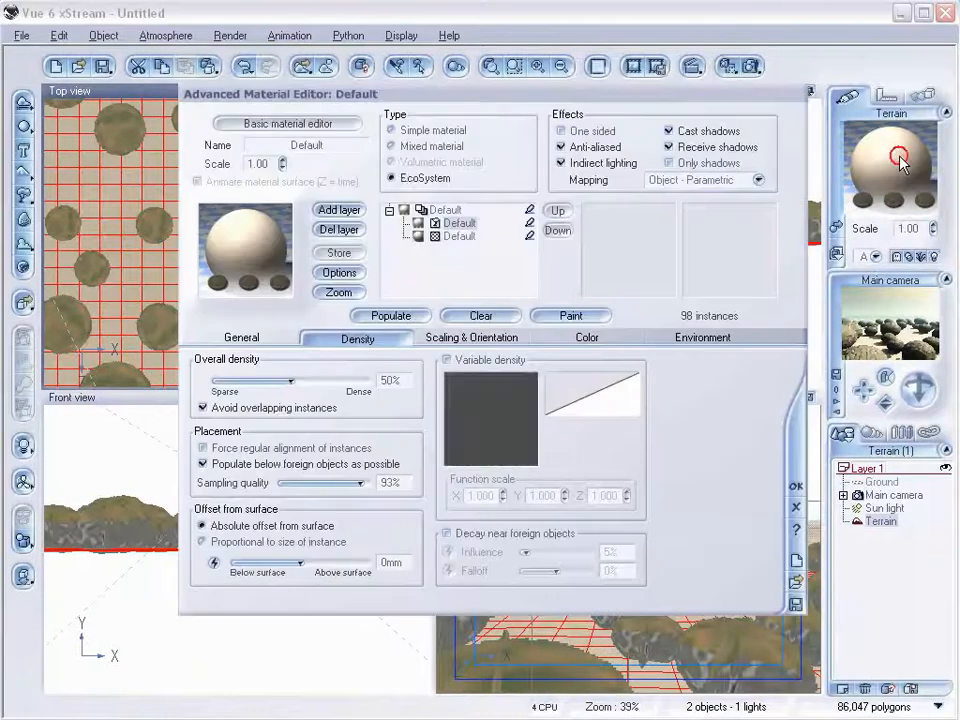
{"action": "left_click", "coordinate": [443, 237]}
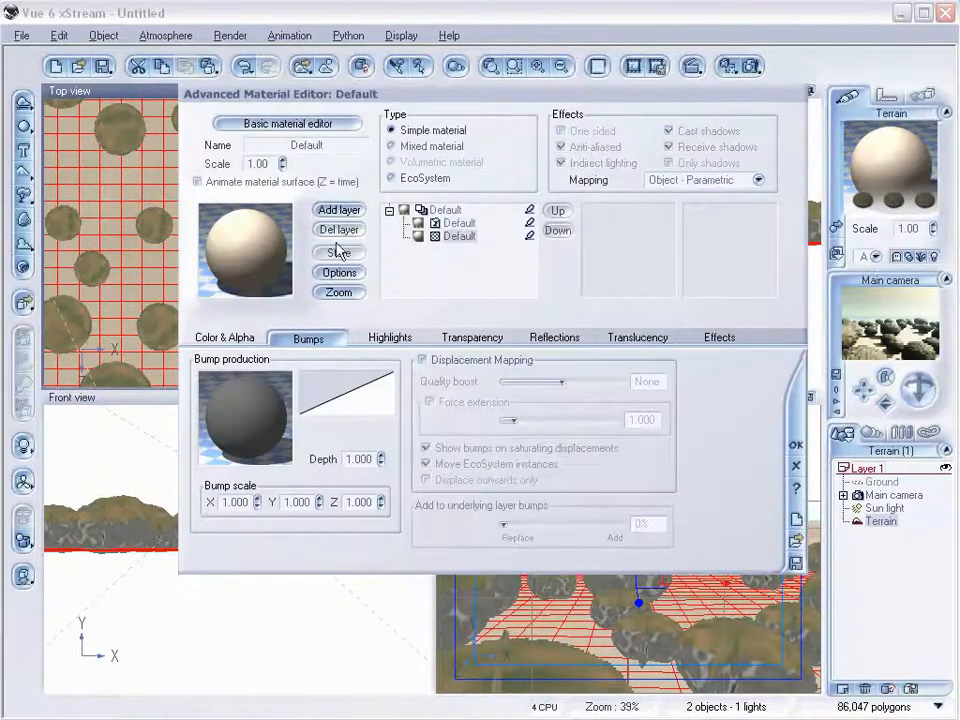
{"action": "double_click", "coordinate": [233, 250]}
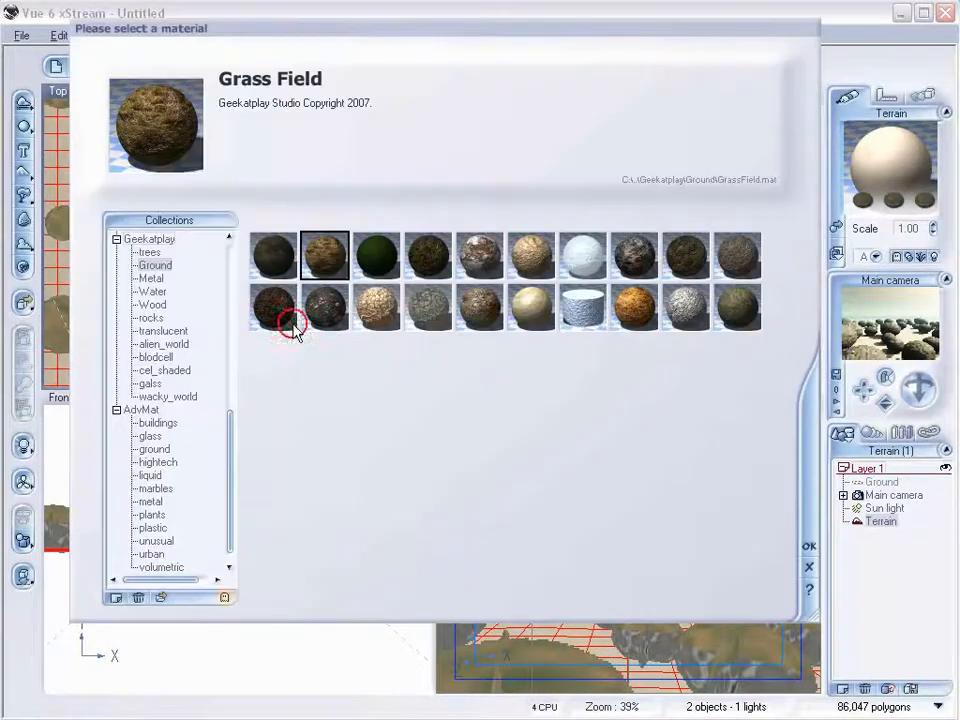
{"action": "left_click", "coordinate": [160, 597]}
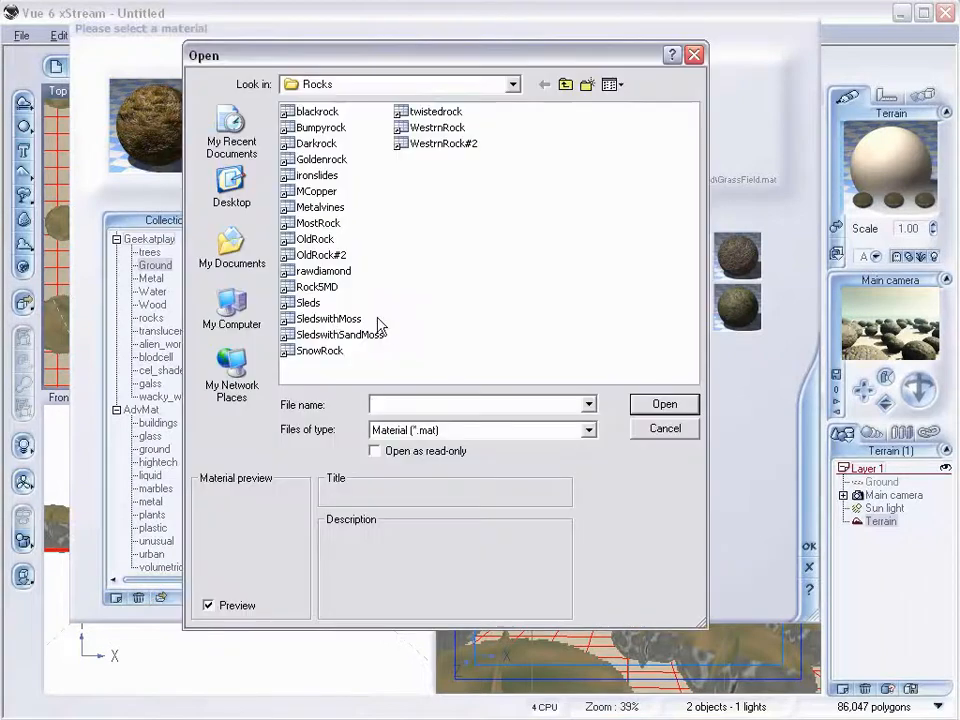
{"action": "left_click", "coordinate": [318, 223]}
{"action": "left_click", "coordinate": [665, 404]}
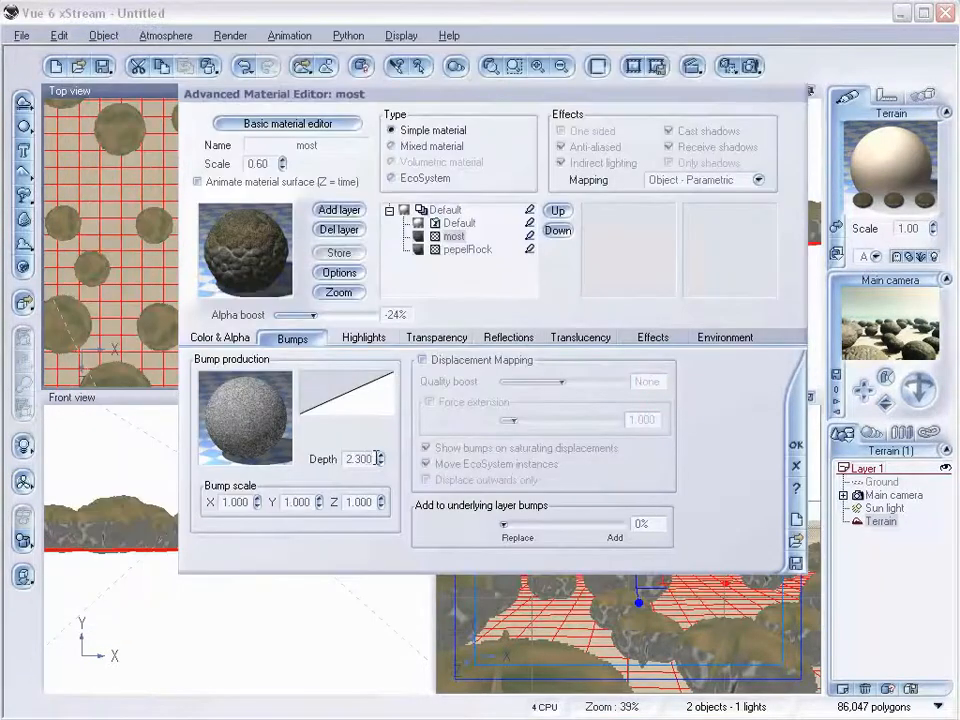
Set the layer's bump depth to 0 and its Add to underlying layer bumps blend to 73%.
{"action": "type", "text": "0"}
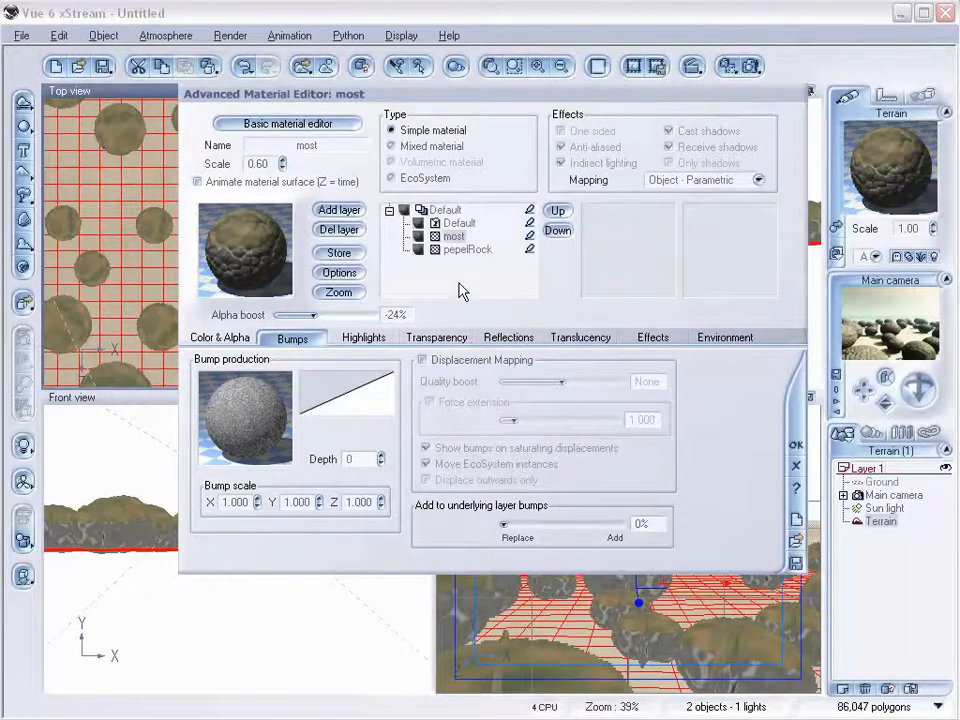
{"action": "left_click_drag", "start_coordinate": [497, 527], "coordinate": [589, 522]}
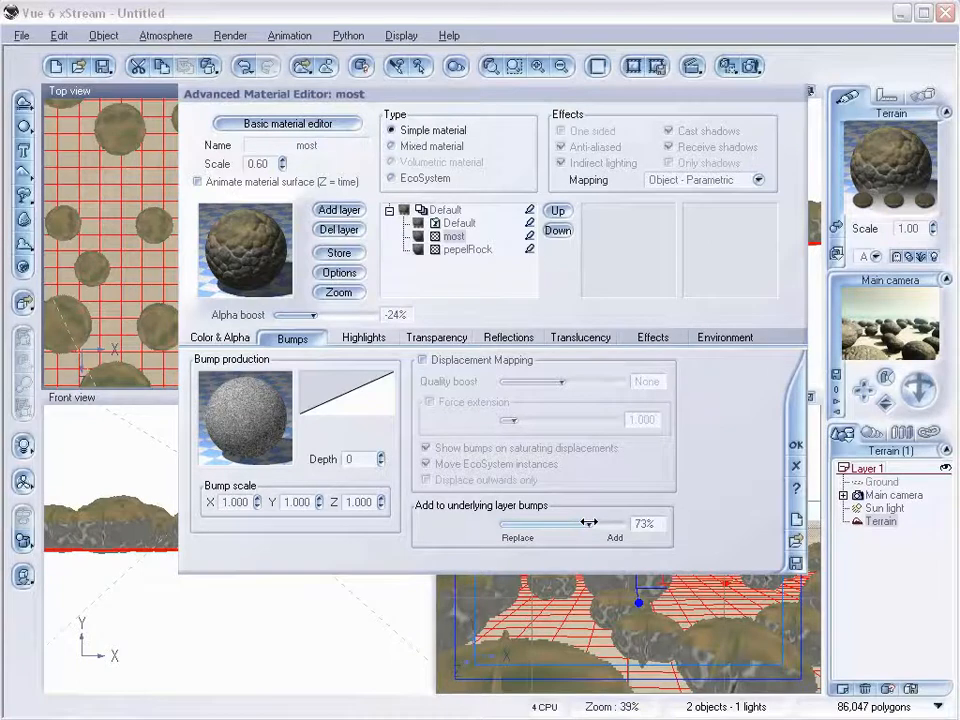
Inspect the EcoSystem and pepelRock layers of the terrain material, then close the Advanced Material Editor.
{"action": "left_click", "coordinate": [460, 223]}
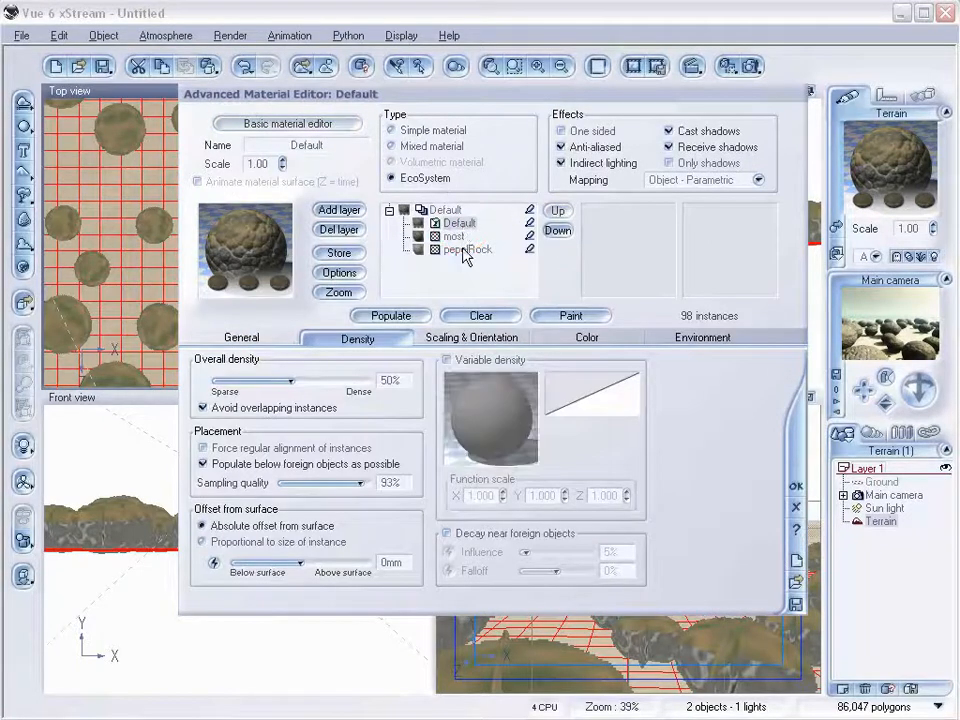
{"action": "left_click", "coordinate": [465, 251]}
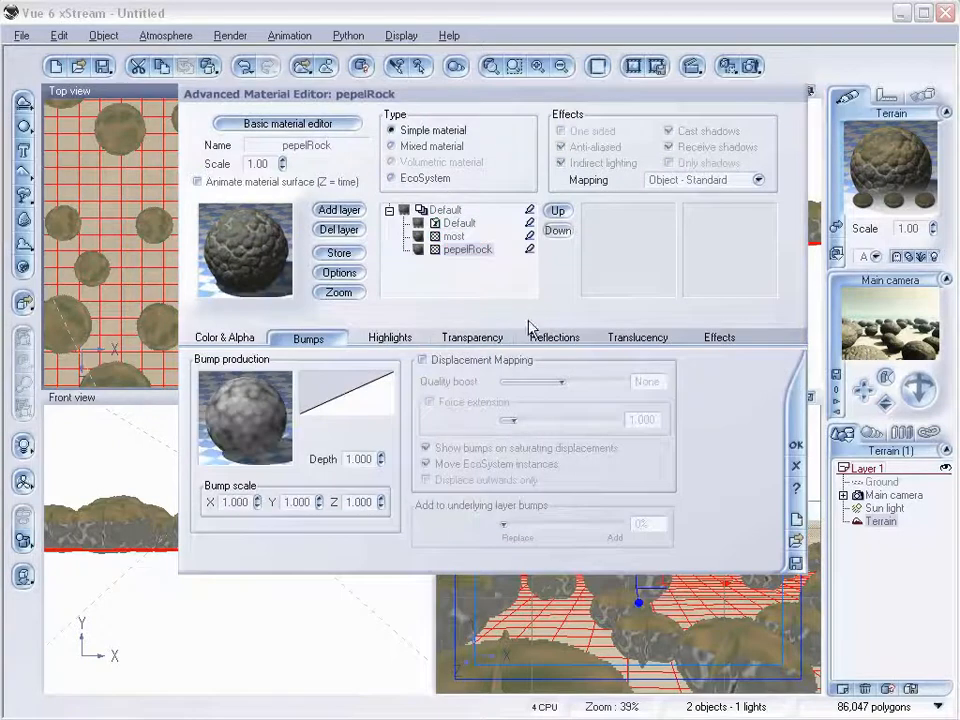
{"action": "left_click", "coordinate": [796, 449]}
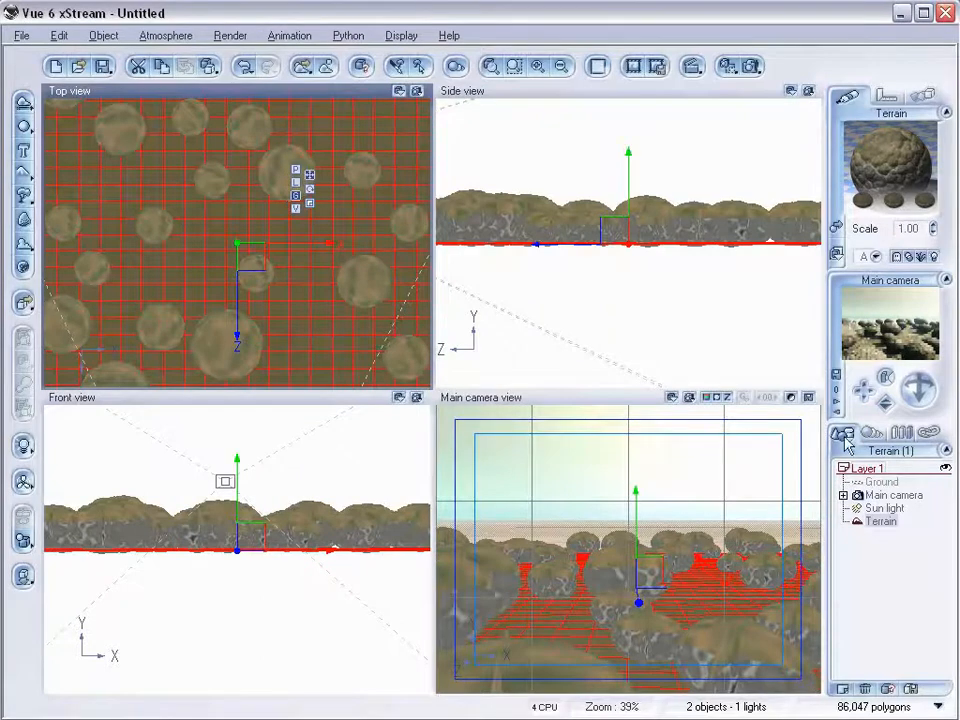
Add a second terrain, stretch it wide and place it behind the rock field as a raised backdrop hill.
{"action": "scroll", "coordinate": [310, 240], "scroll_direction": "down", "scroll_amount": 5}
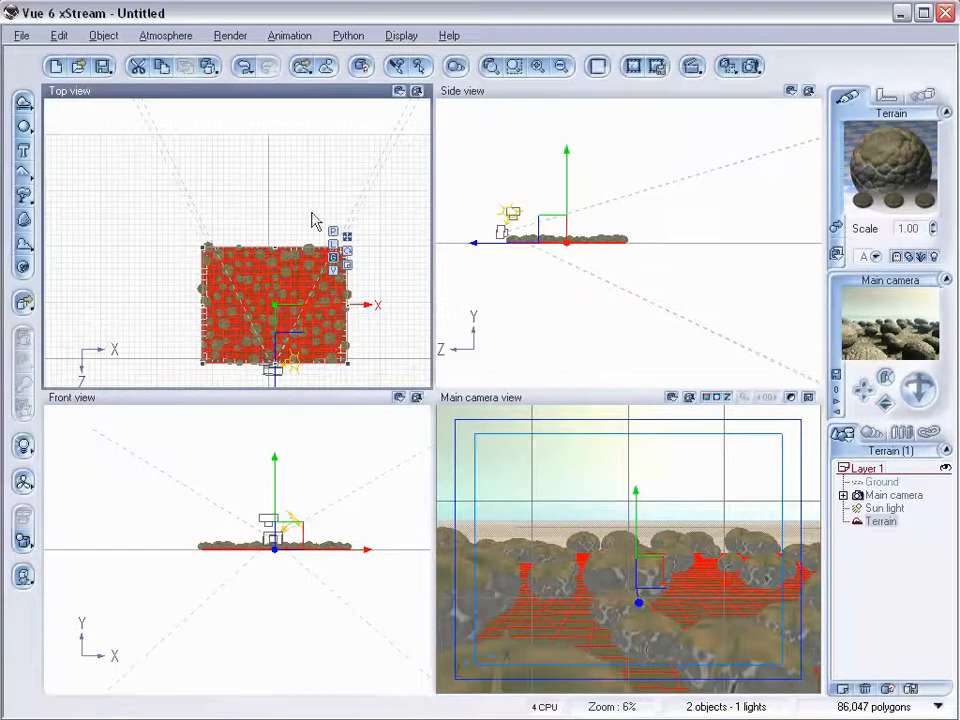
{"action": "left_click", "coordinate": [24, 173]}
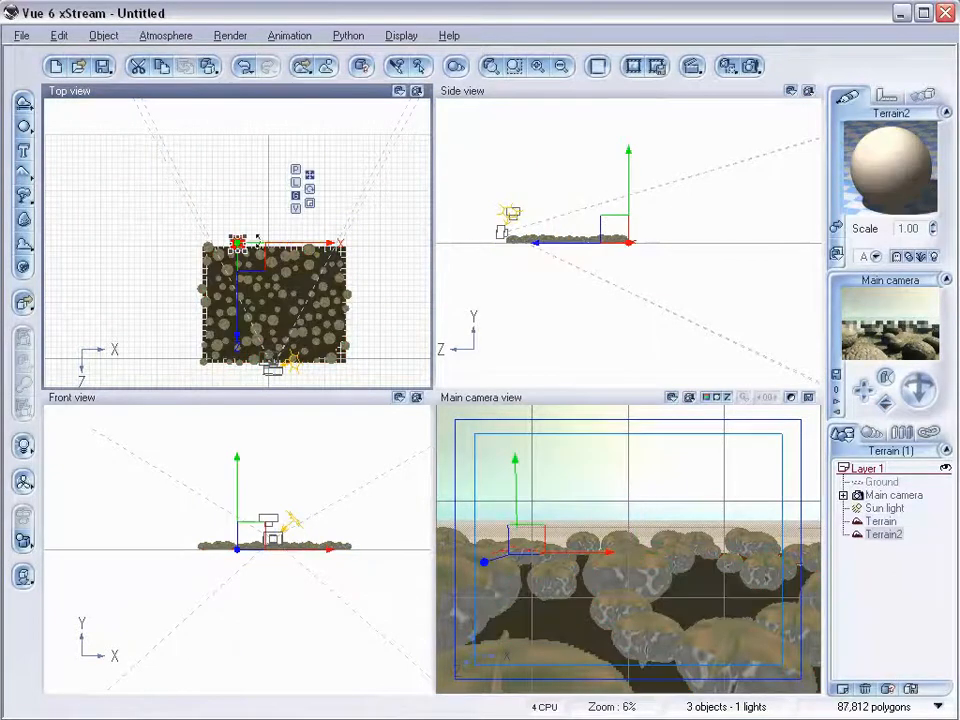
{"action": "left_click_drag", "start_coordinate": [233, 244], "coordinate": [216, 217]}
{"action": "left_click_drag", "start_coordinate": [318, 240], "coordinate": [370, 208]}
{"action": "left_click_drag", "start_coordinate": [271, 217], "coordinate": [271, 247]}
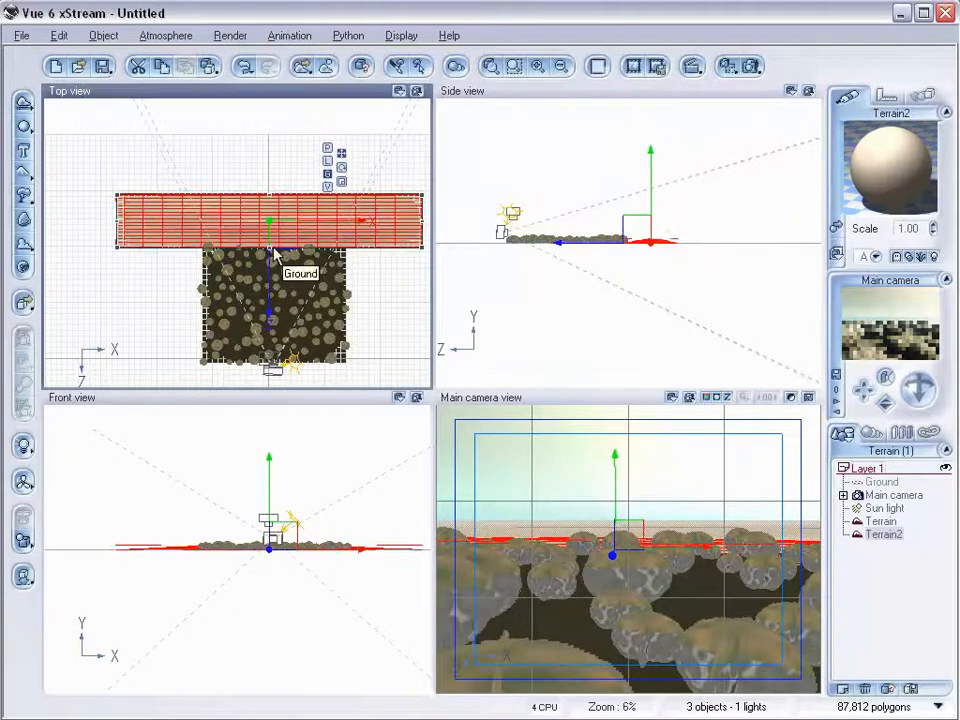
{"action": "left_click_drag", "start_coordinate": [271, 201], "coordinate": [272, 133]}
{"action": "left_click", "coordinate": [694, 240]}
{"action": "left_click_drag", "start_coordinate": [680, 237], "coordinate": [678, 219]}
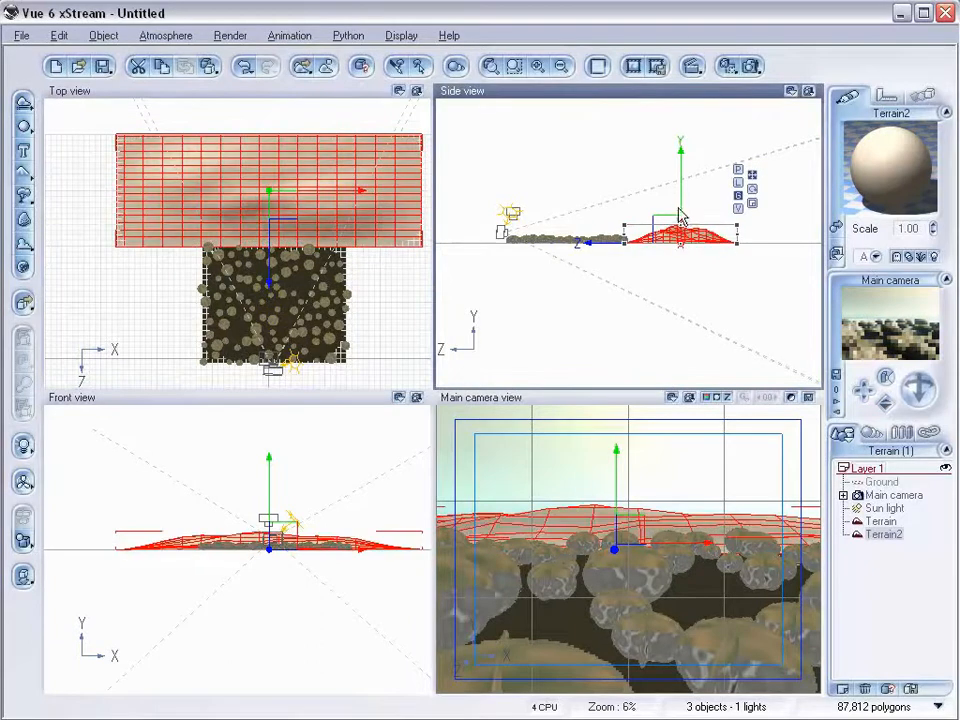
Load the MostRock material from the Rocks folder onto the new backdrop terrain.
{"action": "left_click", "coordinate": [836, 231]}
{"action": "left_click", "coordinate": [181, 586]}
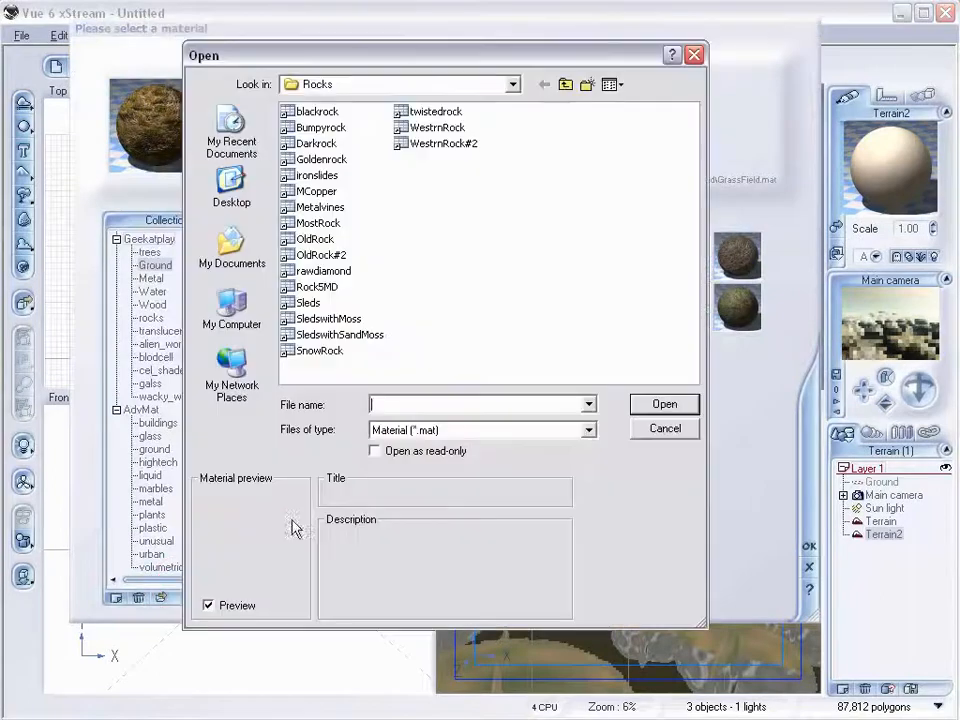
{"action": "left_click", "coordinate": [318, 223]}
{"action": "left_click", "coordinate": [682, 404]}
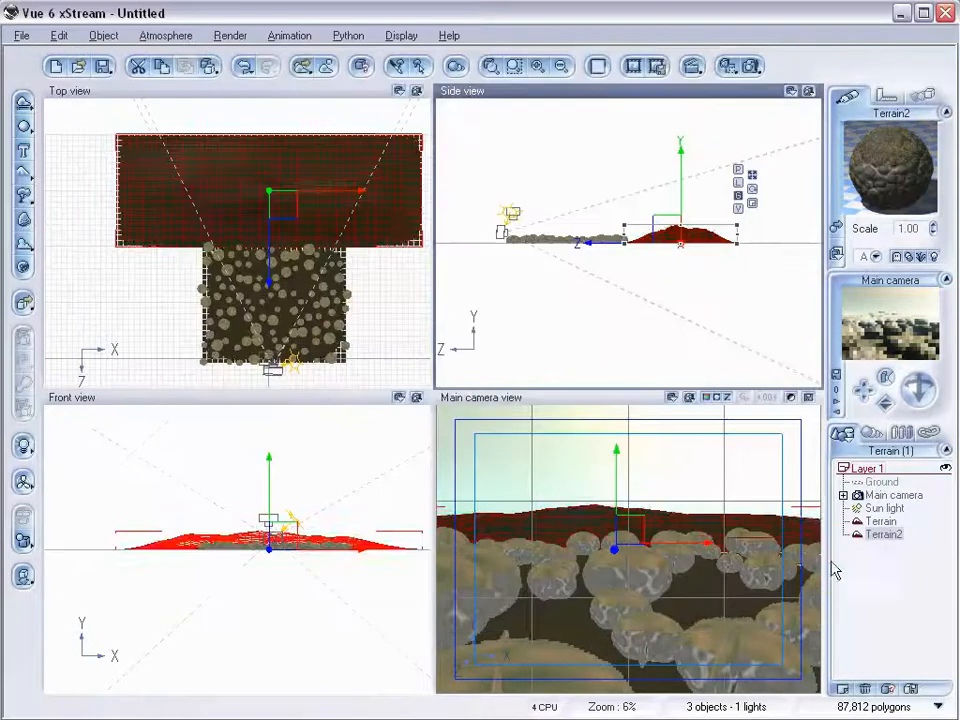
Render a preview of the main camera view.
{"action": "left_click", "coordinate": [750, 67]}
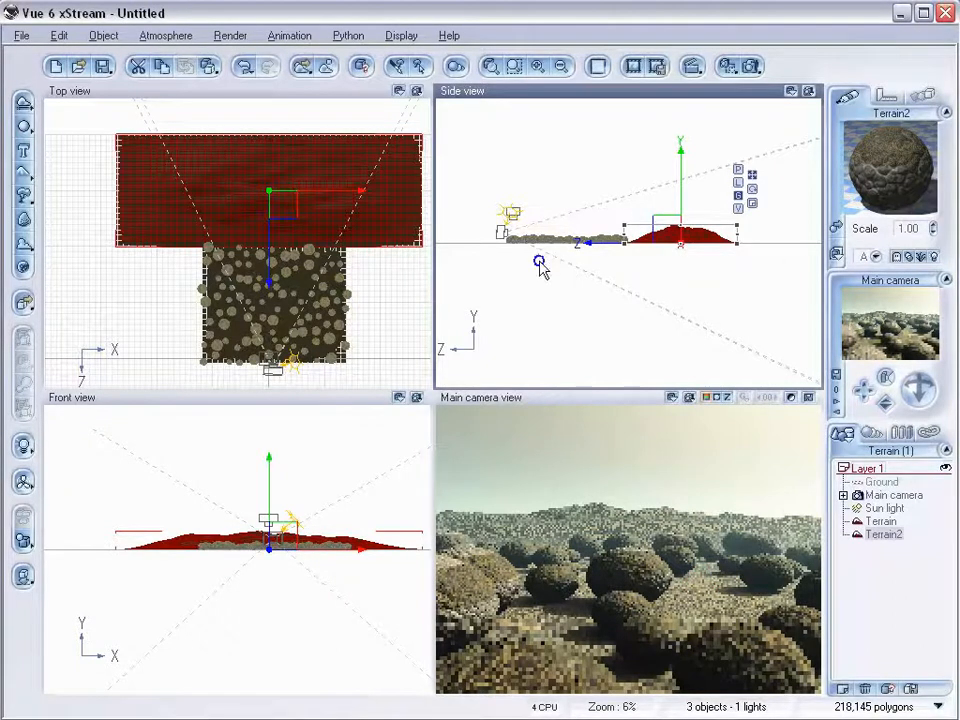
{"action": "right_click_drag", "start_coordinate": [531, 274], "coordinate": [622, 275]}
{"action": "scroll", "coordinate": [630, 276], "scroll_direction": "up", "scroll_amount": 4}
{"action": "right_click_drag", "start_coordinate": [550, 291], "coordinate": [525, 311]}
Open the Atmosphere Editor and add a Low Clouds cloud layer from the Spectral cloud collection.
{"action": "left_click", "coordinate": [186, 36]}
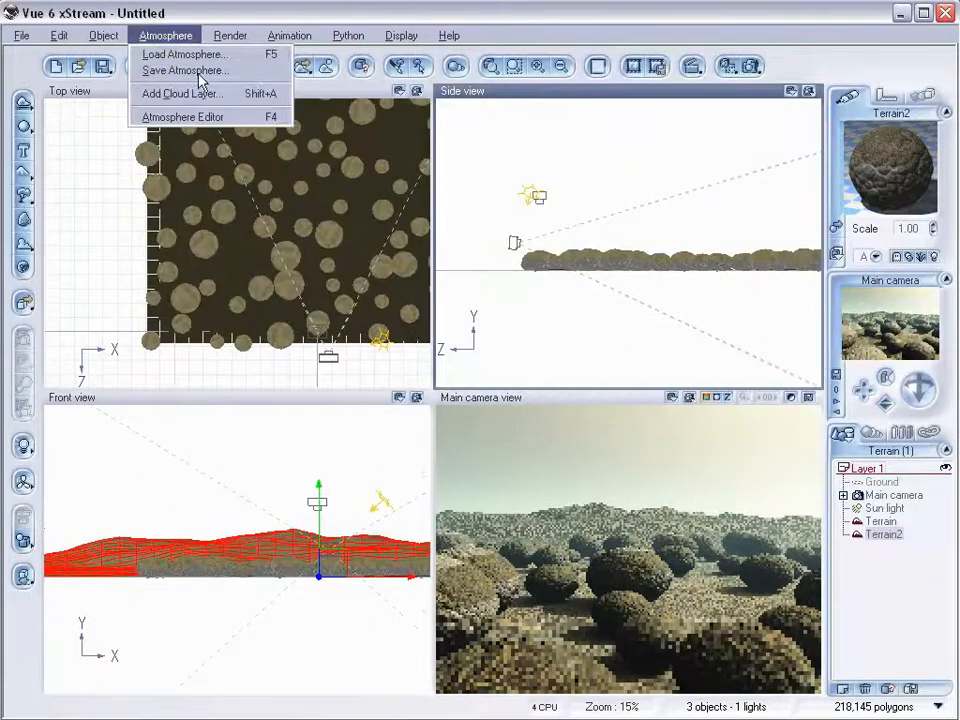
{"action": "left_click", "coordinate": [180, 117]}
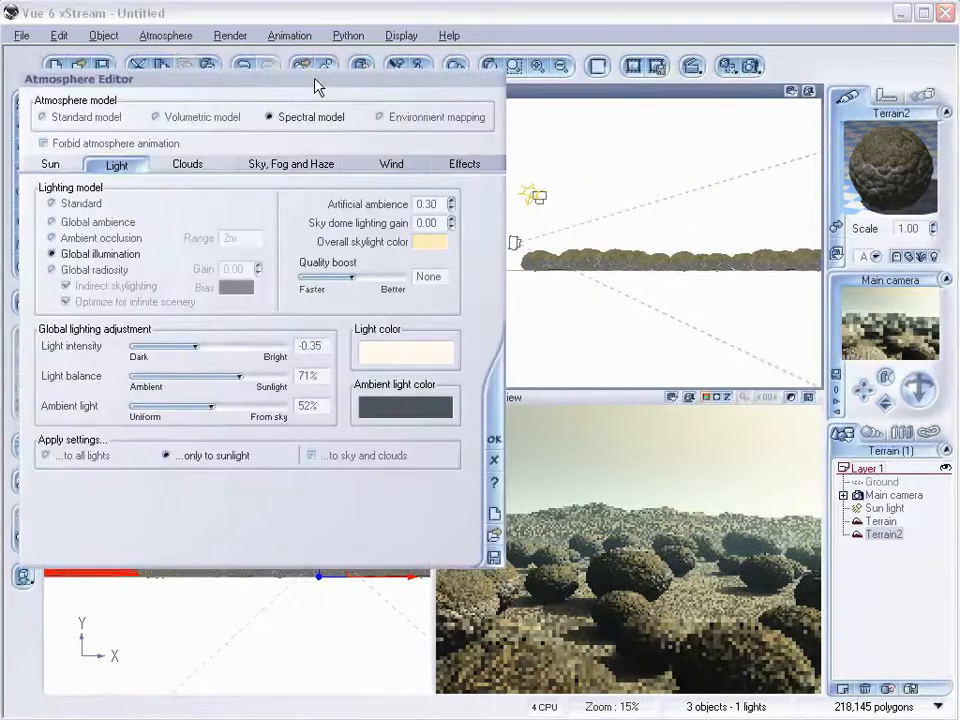
{"action": "left_click_drag", "start_coordinate": [314, 88], "coordinate": [488, 94]}
{"action": "left_click", "coordinate": [357, 173]}
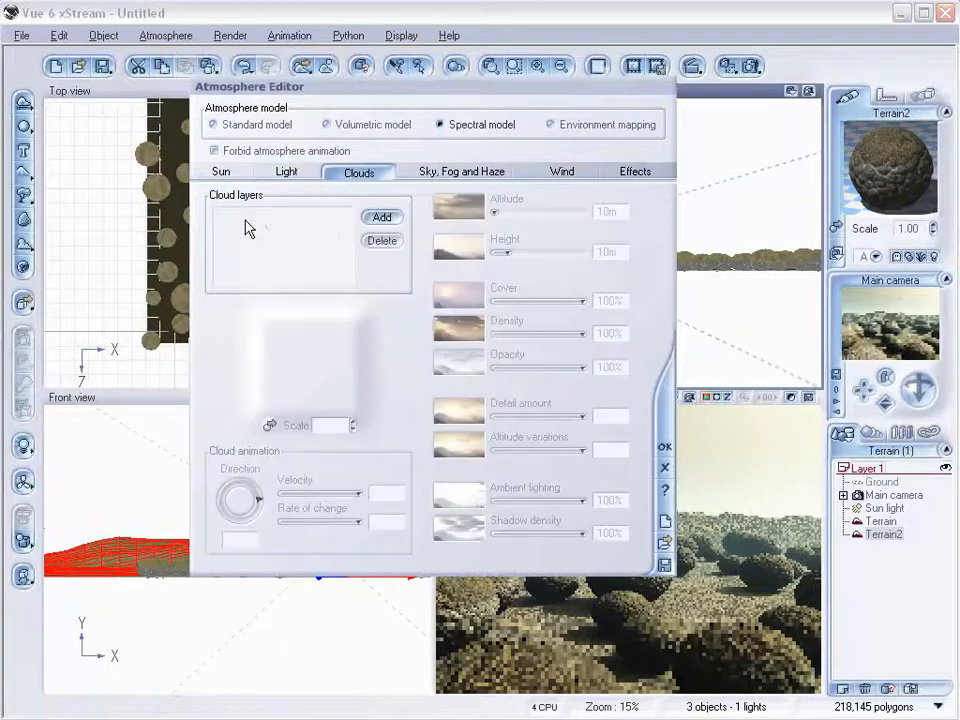
{"action": "left_click", "coordinate": [382, 218]}
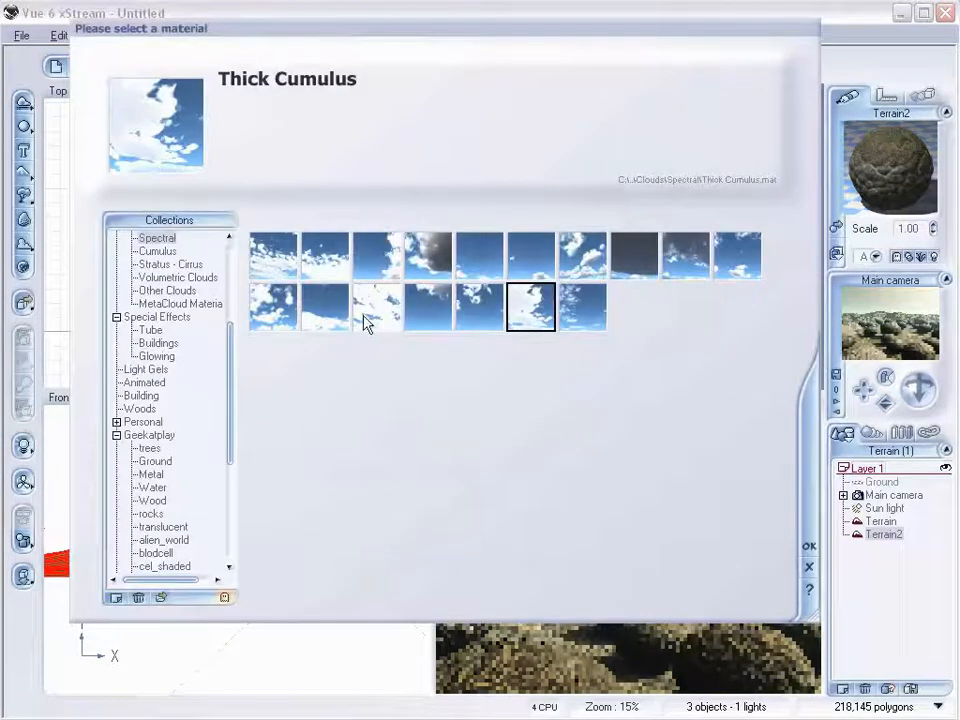
{"action": "left_click", "coordinate": [287, 251]}
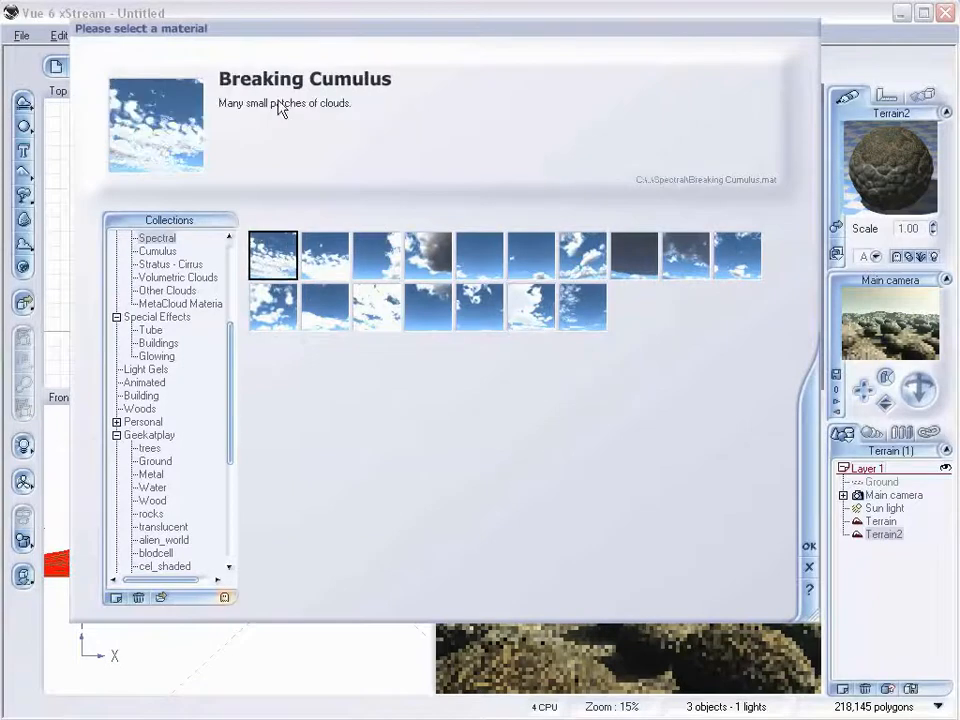
{"action": "left_click", "coordinate": [384, 309]}
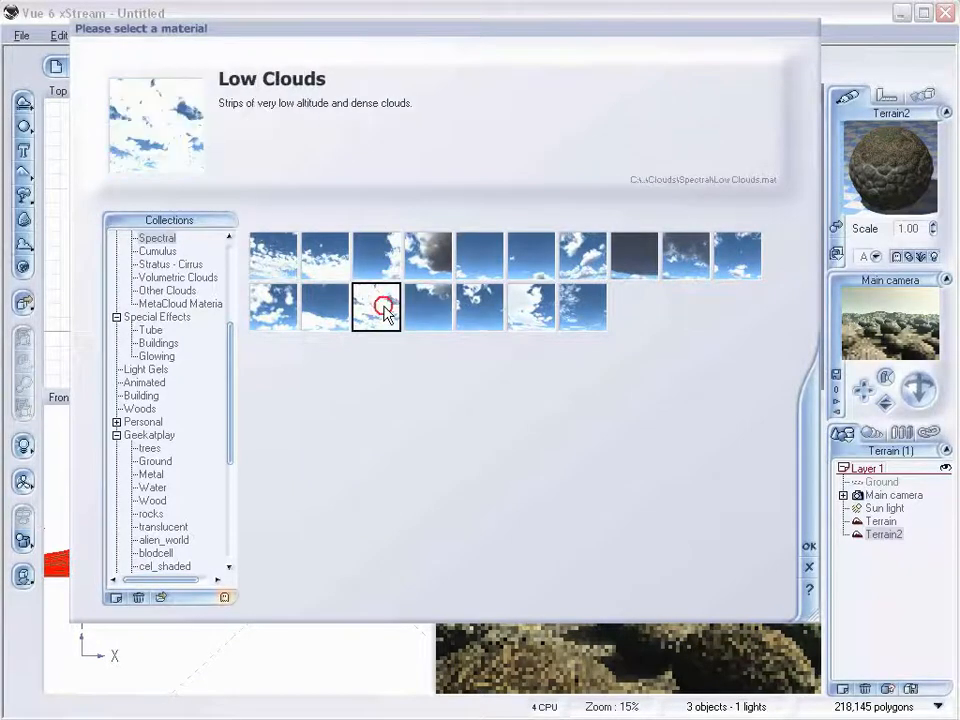
{"action": "left_click", "coordinate": [806, 540]}
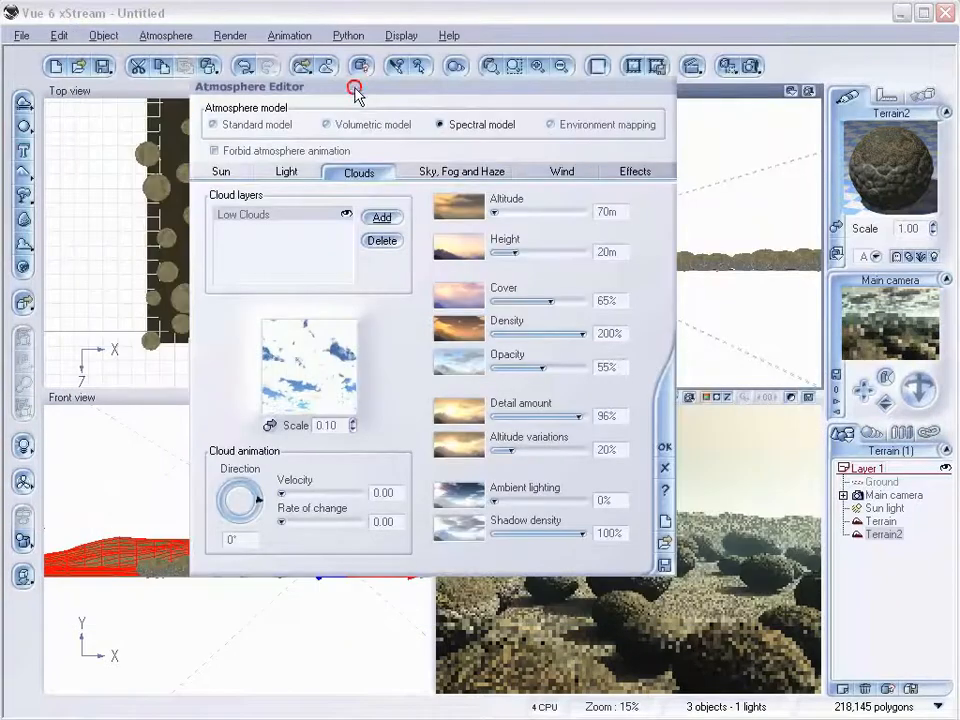
Preview the camera view with the new cloud layer and close the Atmosphere Editor.
{"action": "left_click_drag", "start_coordinate": [358, 88], "coordinate": [335, 112]}
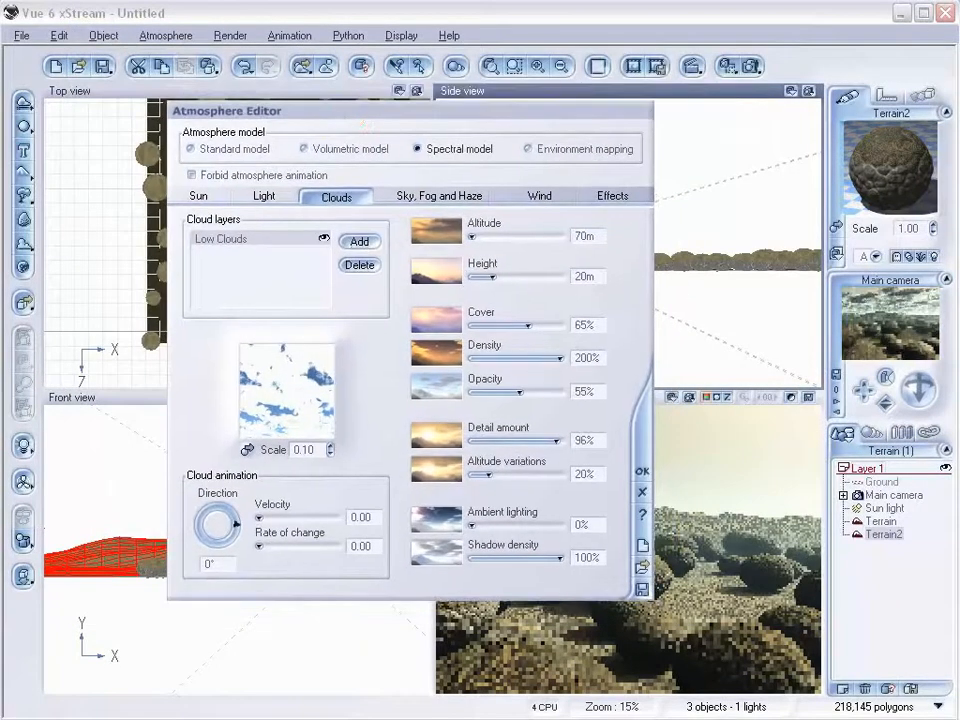
{"action": "left_click", "coordinate": [737, 65]}
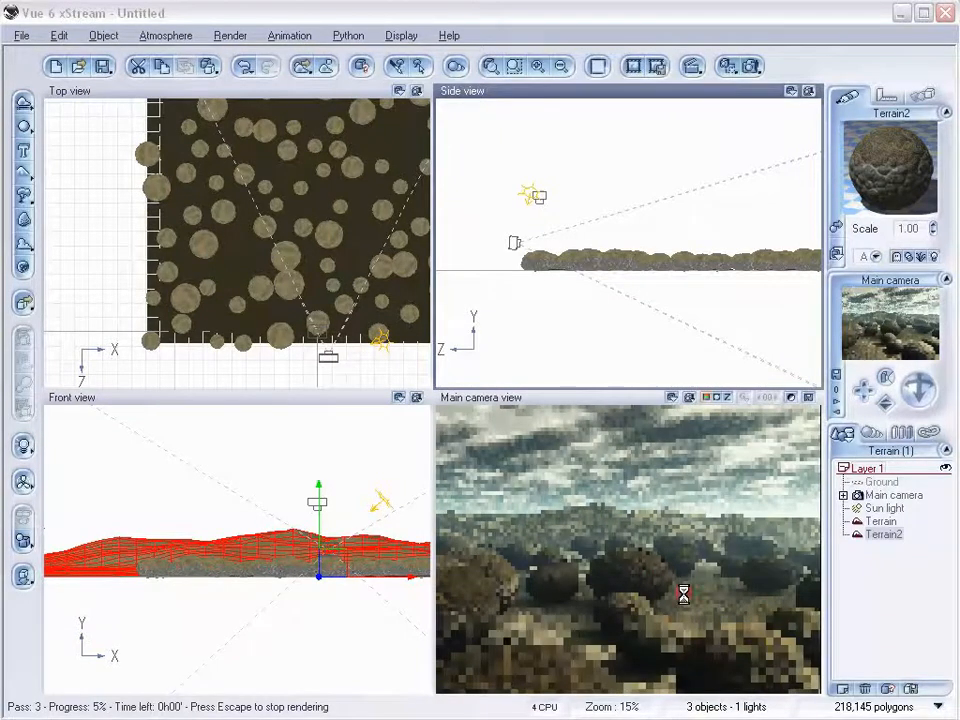
{"action": "key", "text": "F4"}
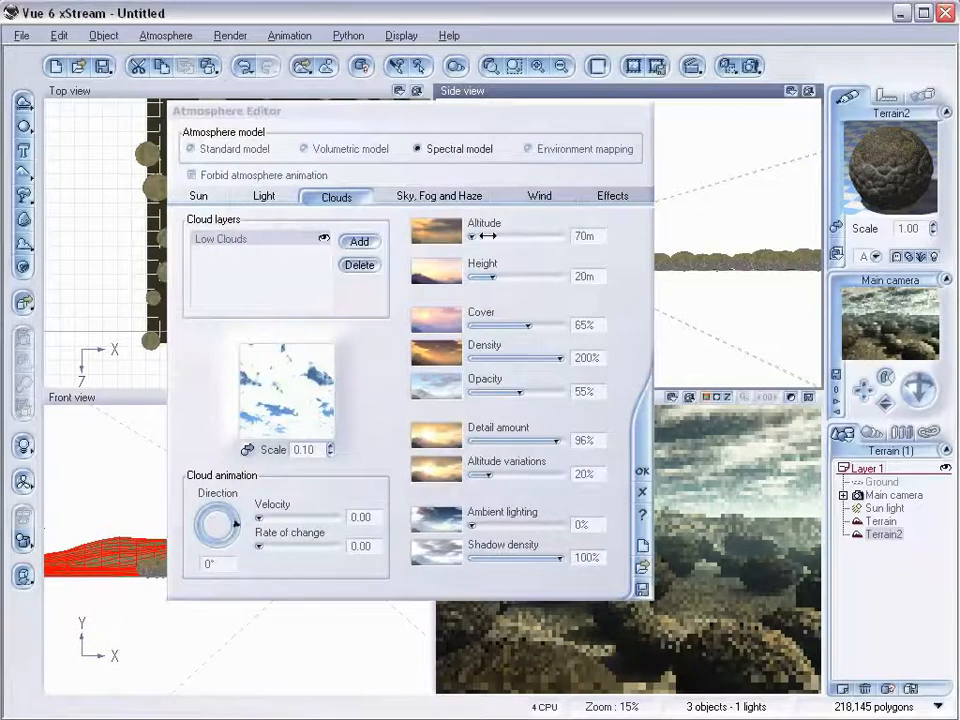
{"action": "left_click", "coordinate": [643, 473]}
Select the main camera and display its position coordinates.
{"action": "left_click", "coordinate": [883, 496]}
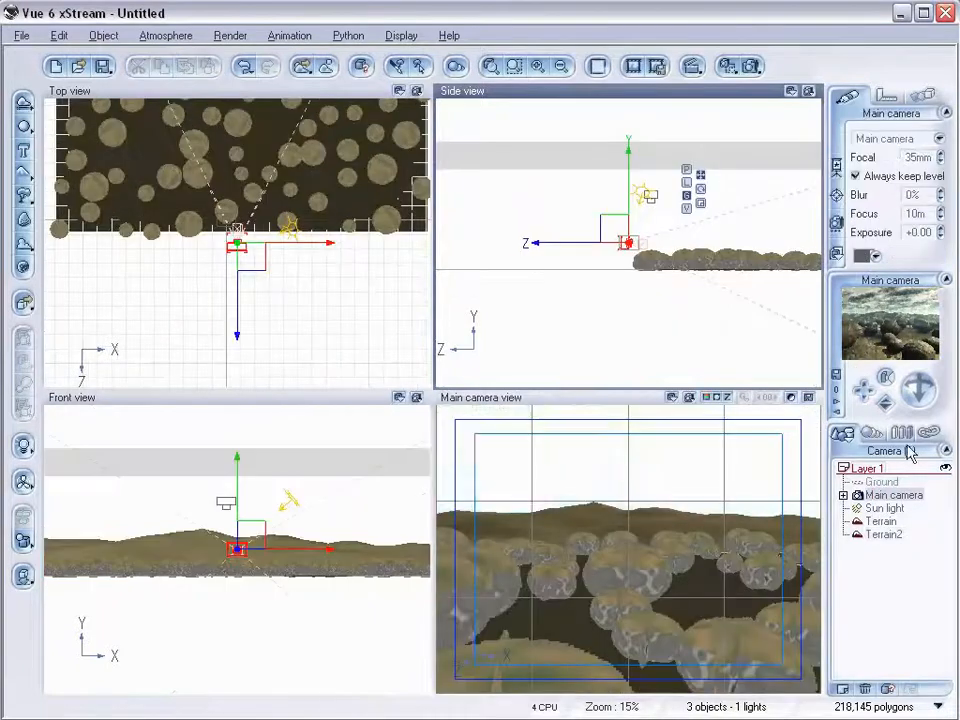
{"action": "left_click", "coordinate": [893, 103]}
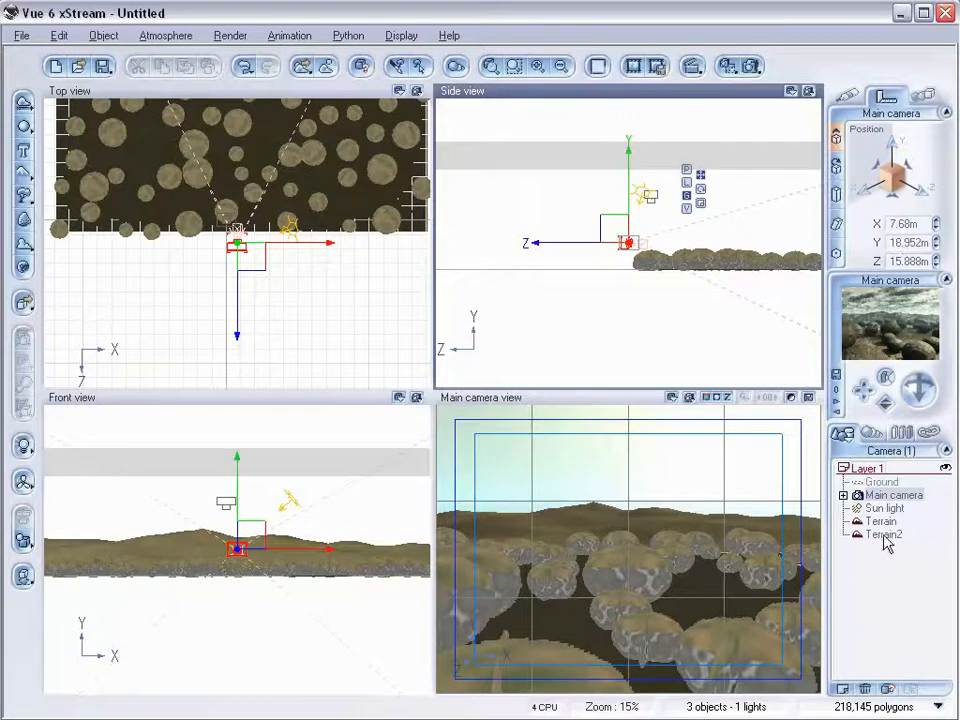
Reopen the Atmosphere Editor and set the Low Clouds layer's altitude to 10 m and height to 5 m.
{"action": "left_click", "coordinate": [152, 36]}
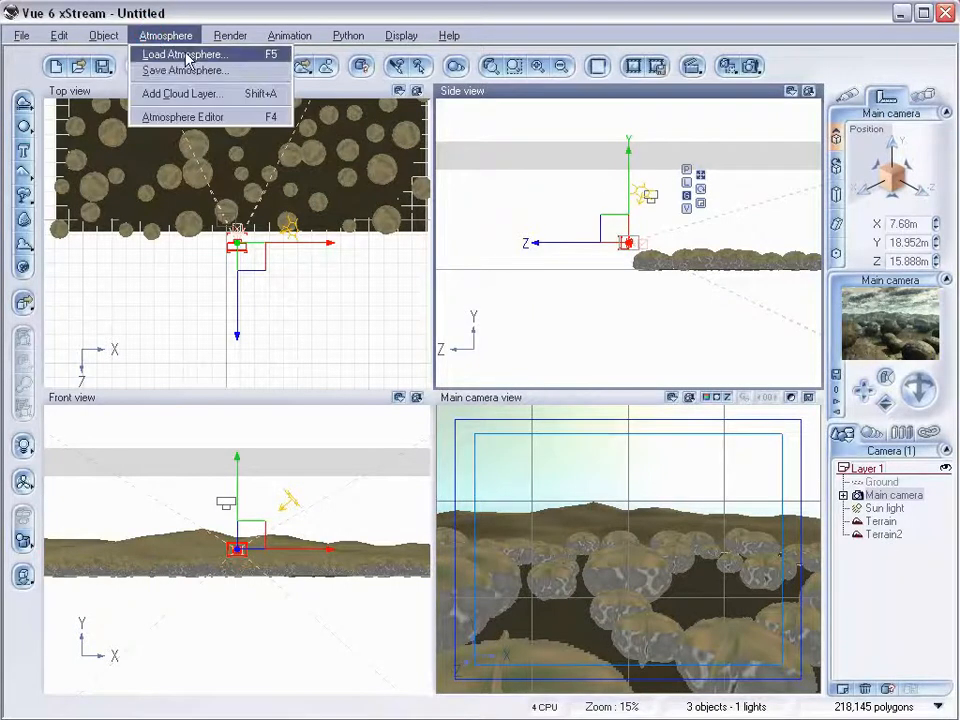
{"action": "left_click", "coordinate": [196, 117]}
{"action": "left_click", "coordinate": [583, 236]}
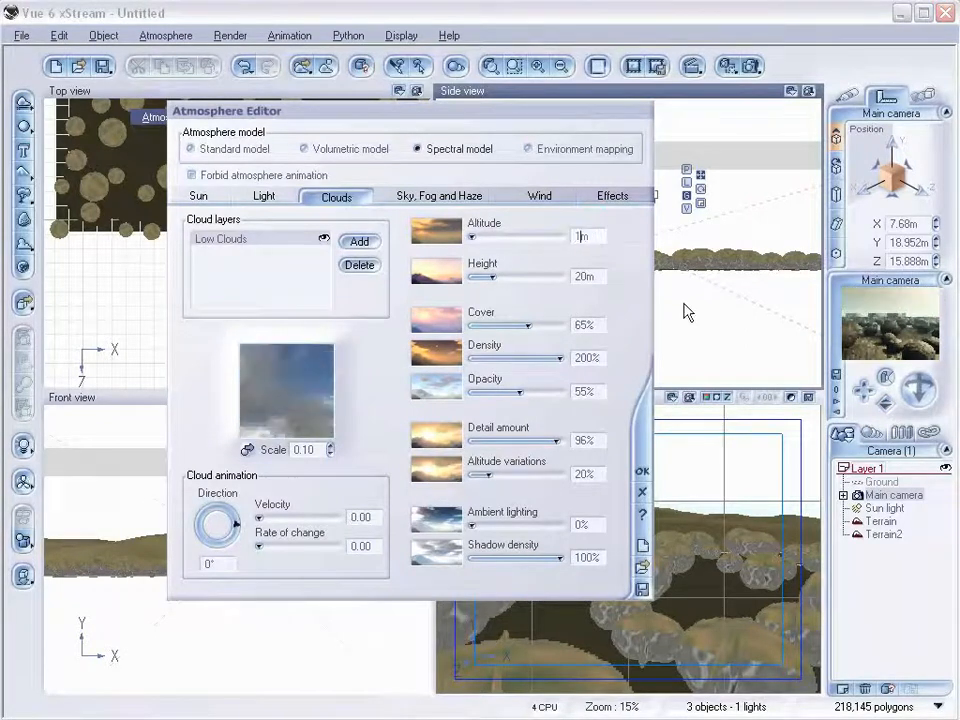
{"action": "mouse_move", "coordinate": [472, 236]}
{"action": "left_mouse_down"}
{"action": "mouse_move", "coordinate": [500, 236]}
{"action": "mouse_move", "coordinate": [472, 236]}
{"action": "left_mouse_up"}
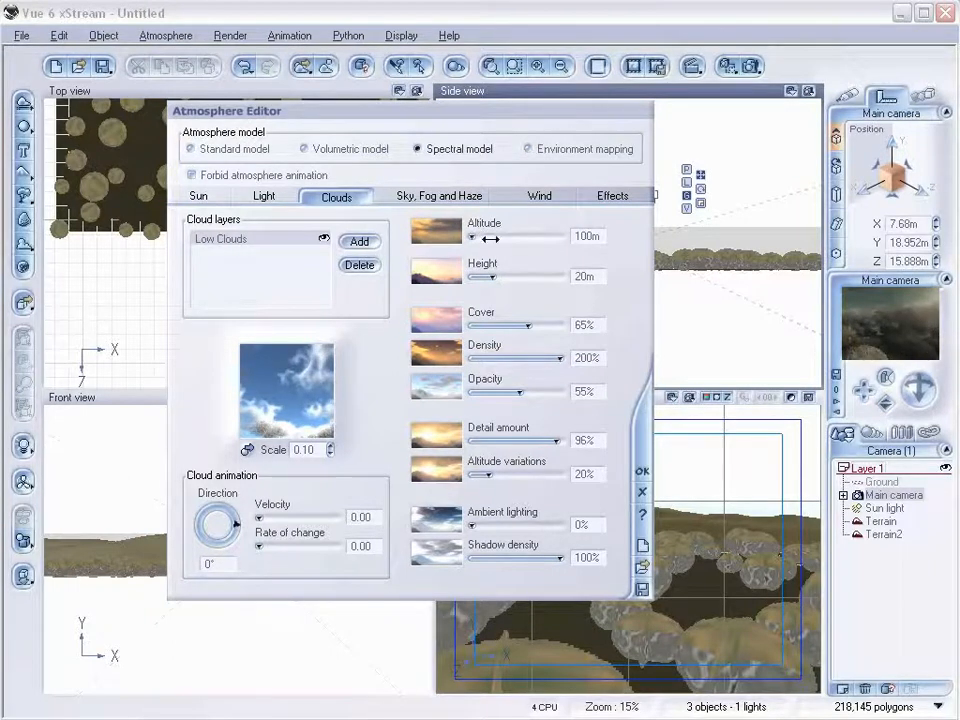
{"action": "left_click", "coordinate": [577, 236]}
{"action": "left_click_drag", "start_coordinate": [593, 237], "coordinate": [560, 235]}
{"action": "type", "text": "10"}
{"action": "key", "text": "Return"}
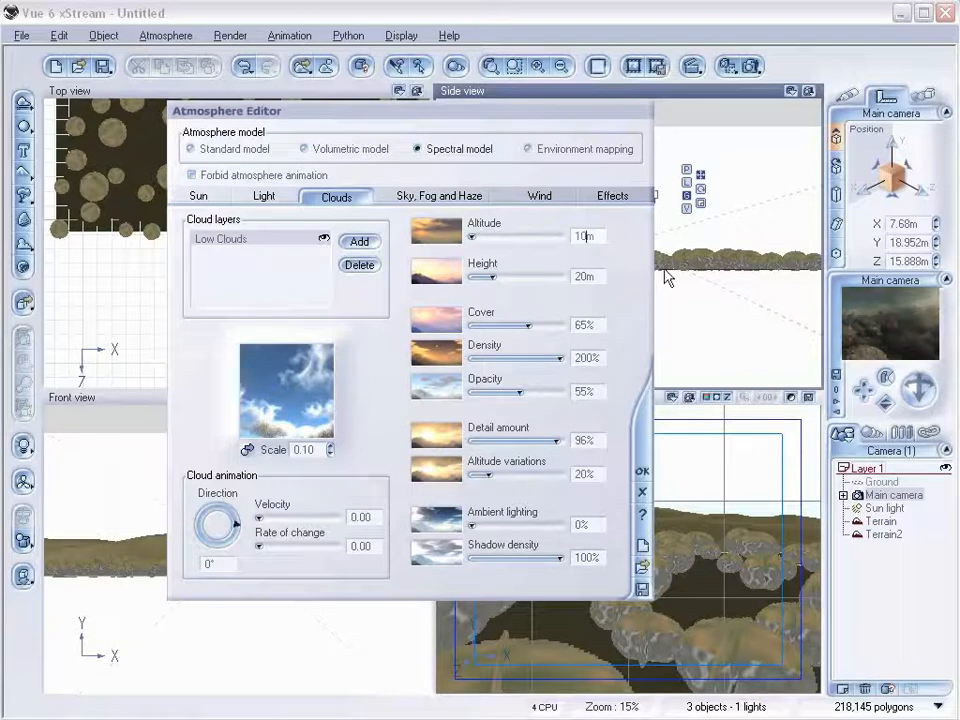
{"action": "left_click", "coordinate": [583, 277]}
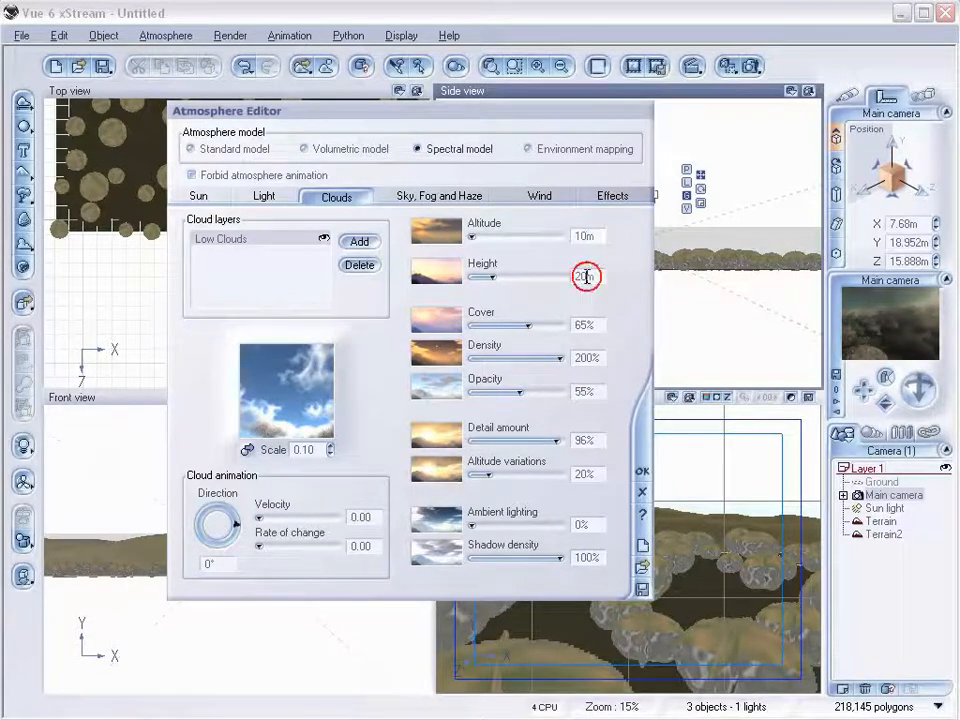
{"action": "type", "text": "5"}
{"action": "key", "text": "Return"}
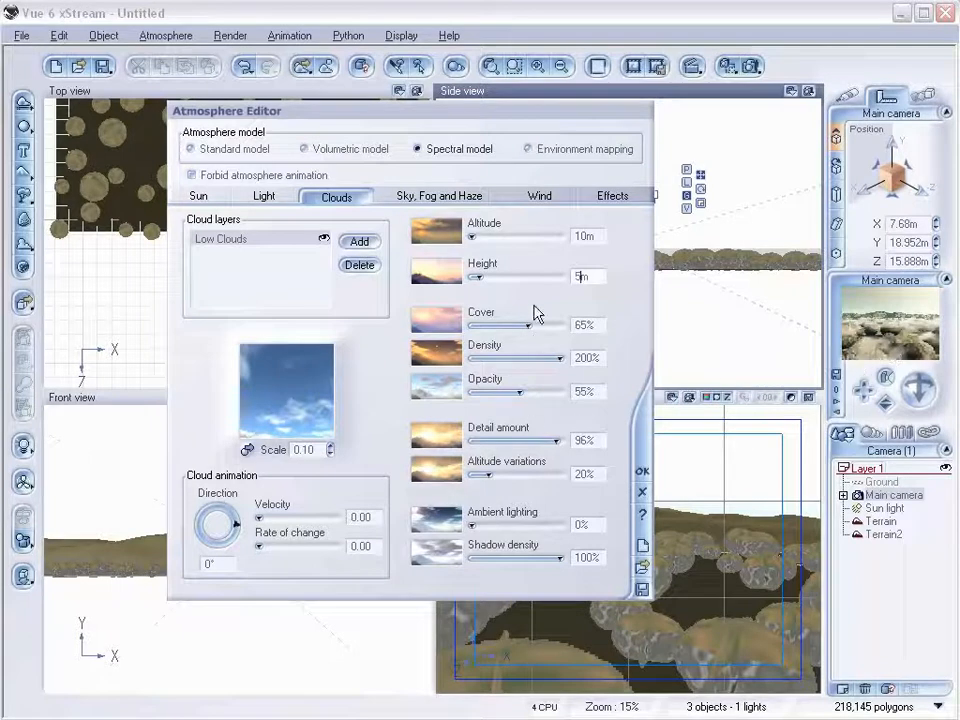
Set the cloud cover to 89%, density to 73% and ambient lighting to 38%.
{"action": "left_click_drag", "start_coordinate": [528, 325], "coordinate": [536, 358]}
{"action": "left_click_drag", "start_coordinate": [490, 524], "coordinate": [509, 524]}
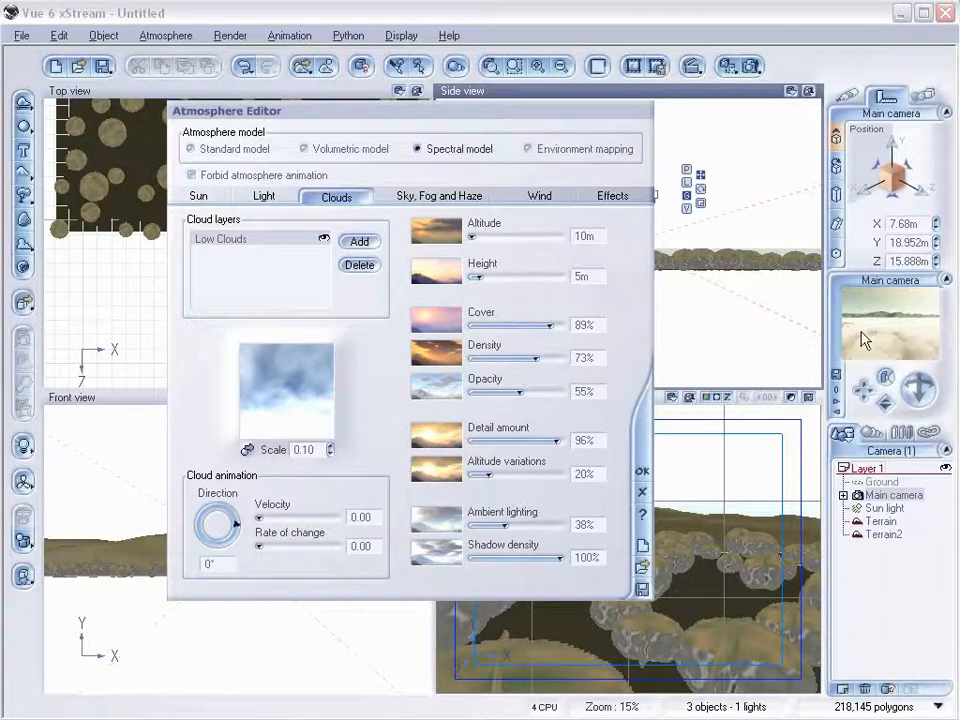
Render the camera view to screen at 320×240, then stop and close the render display.
{"action": "left_click", "coordinate": [748, 64]}
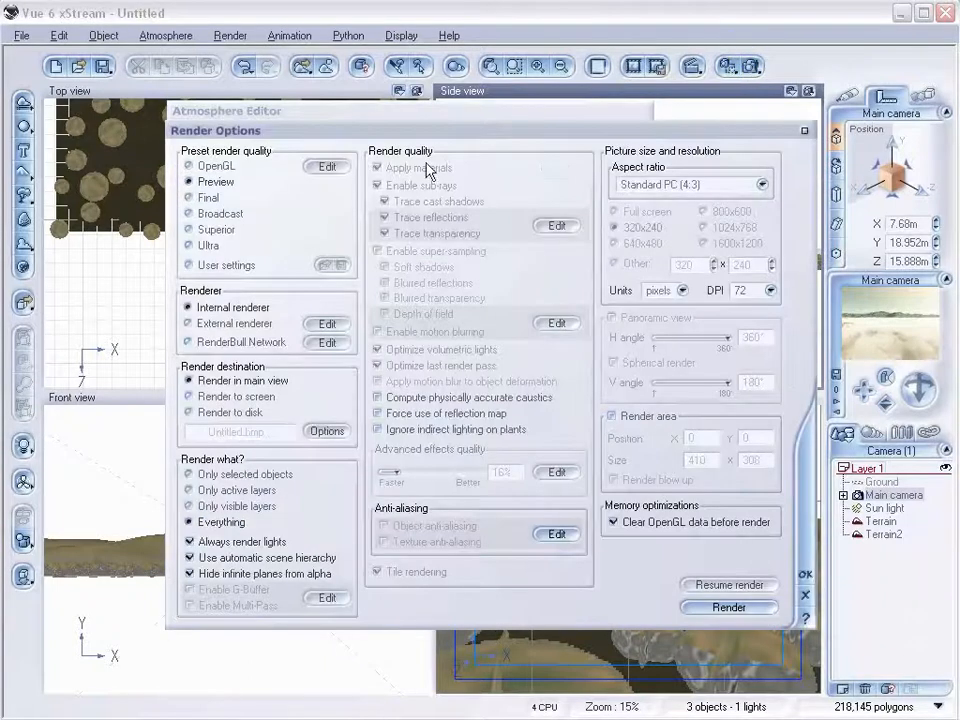
{"action": "left_click", "coordinate": [188, 396]}
{"action": "left_click", "coordinate": [615, 243]}
{"action": "left_click", "coordinate": [729, 607]}
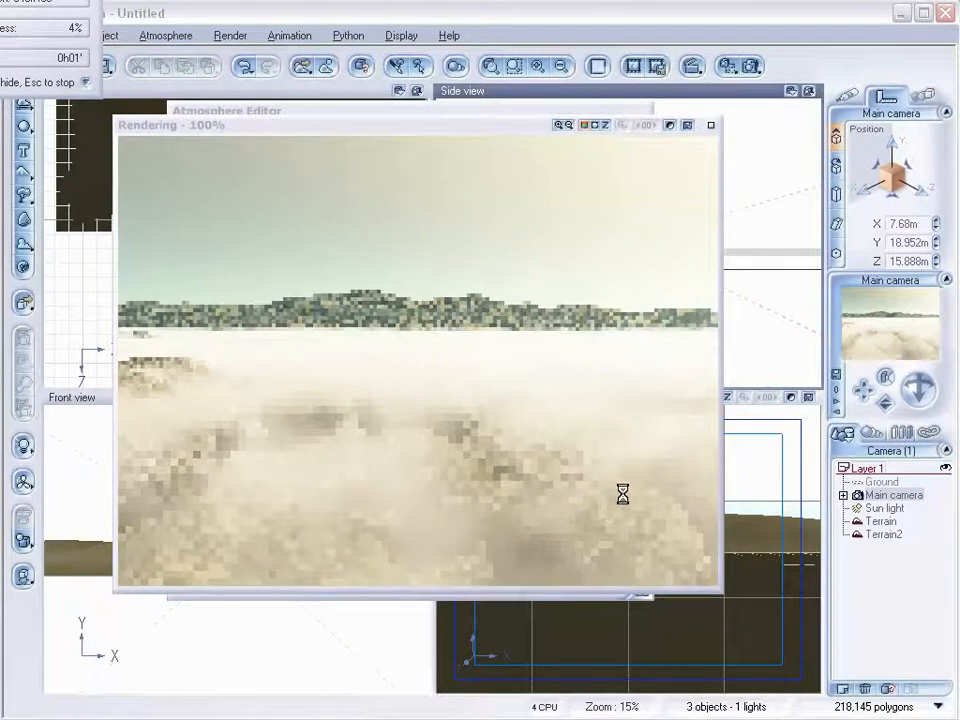
{"action": "left_click", "coordinate": [485, 446]}
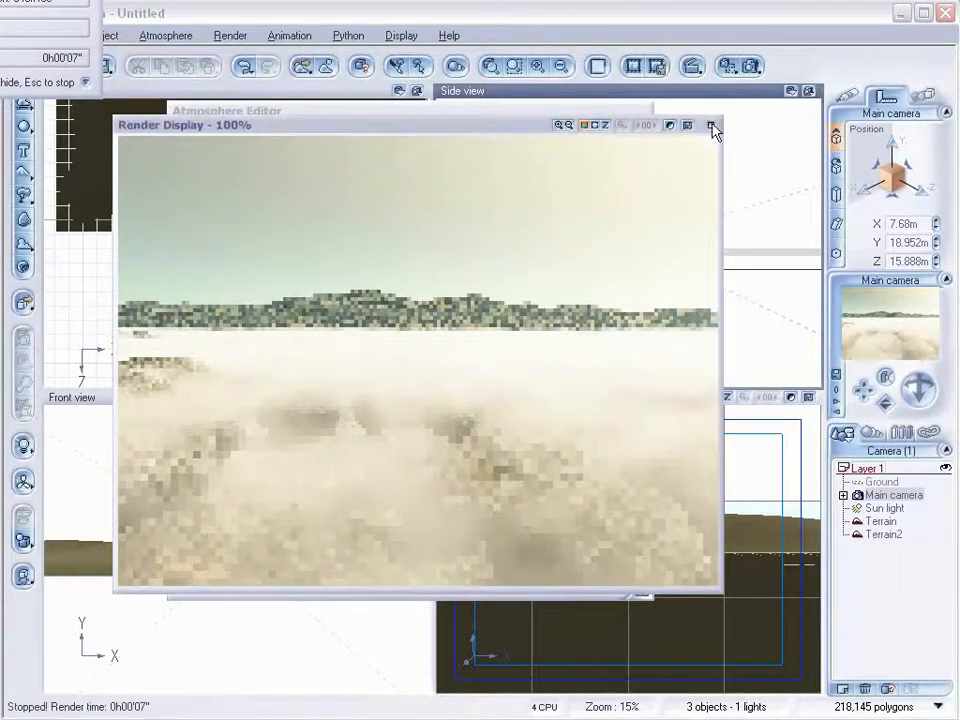
{"action": "left_click", "coordinate": [712, 126]}
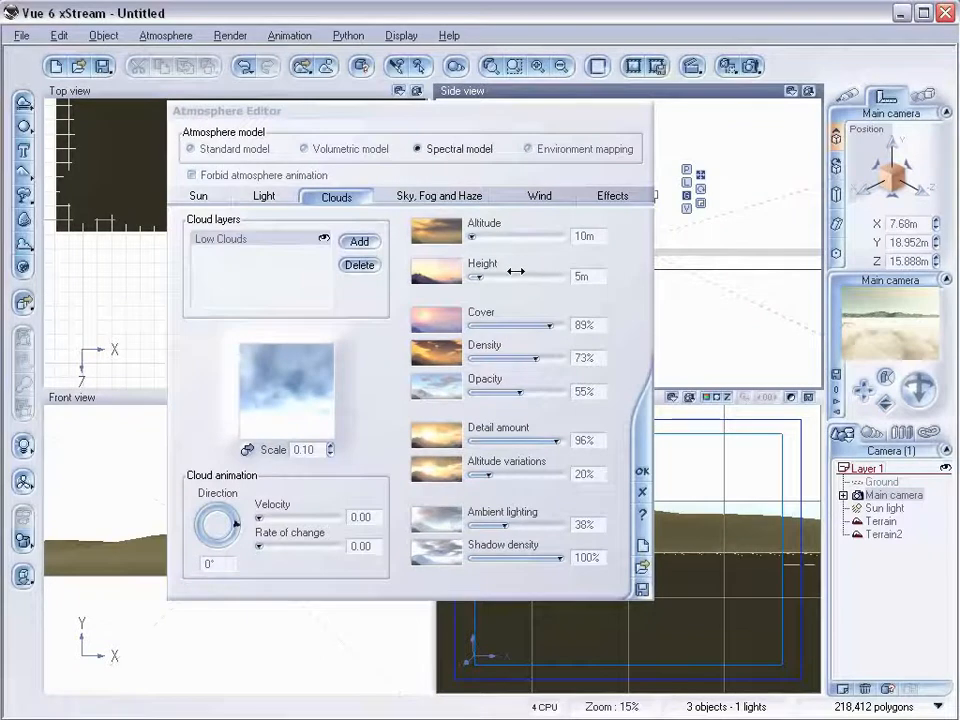
Set the cloud layer's altitude to 5 m.
{"action": "left_click", "coordinate": [594, 234]}
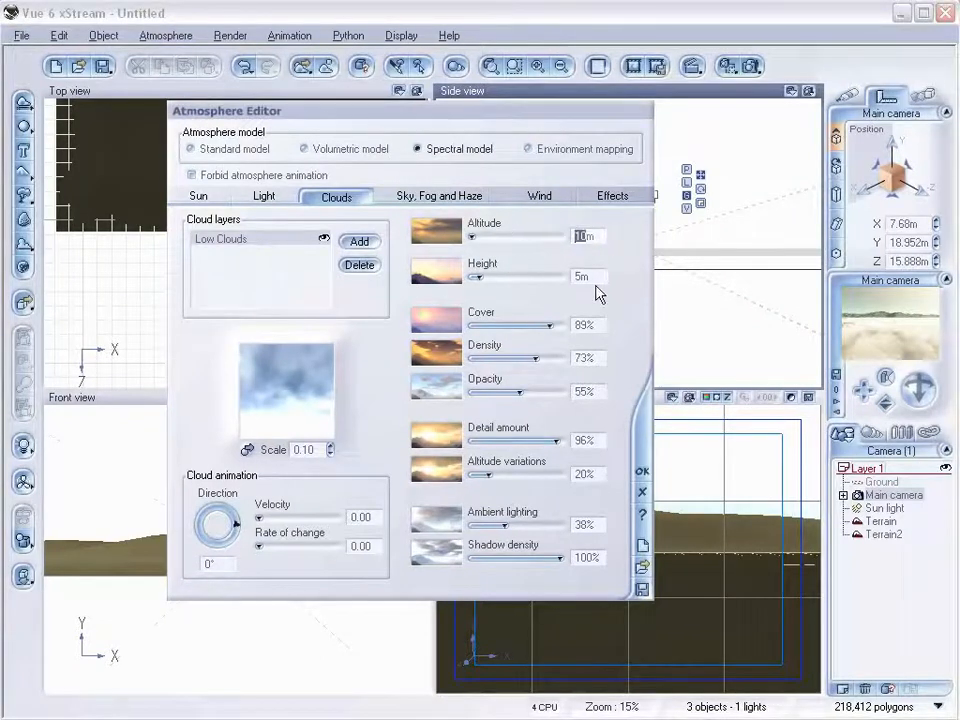
{"action": "type", "text": "5m"}
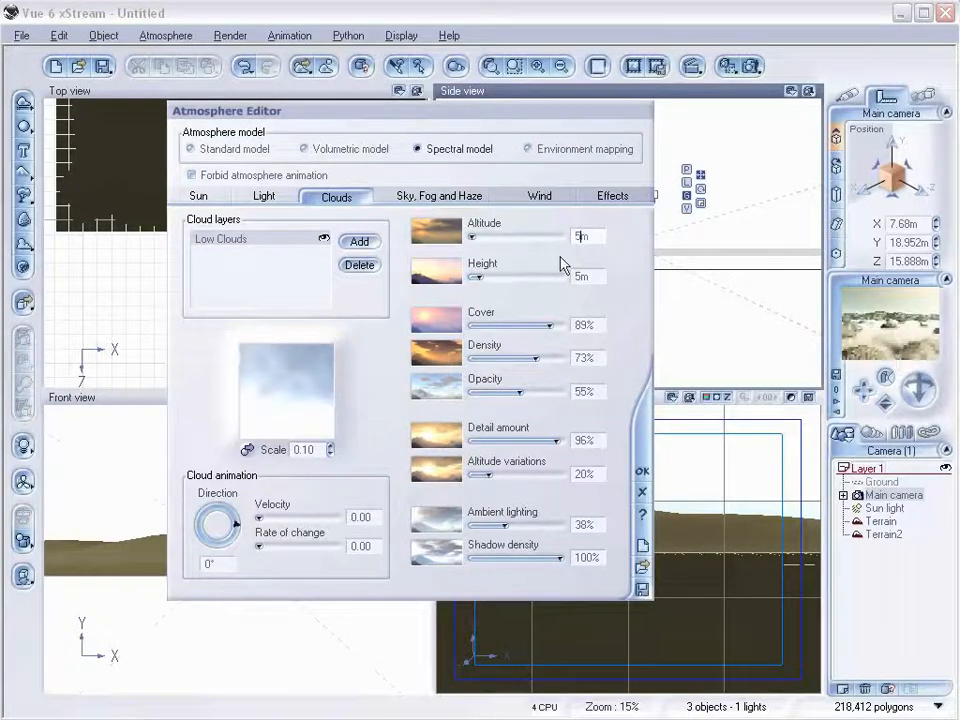
Set the Low Clouds layer's height to 3 m.
{"action": "left_click", "coordinate": [575, 274]}
{"action": "left_click", "coordinate": [577, 275]}
{"action": "key", "text": "BackSpace"}
{"action": "type", "text": "3"}
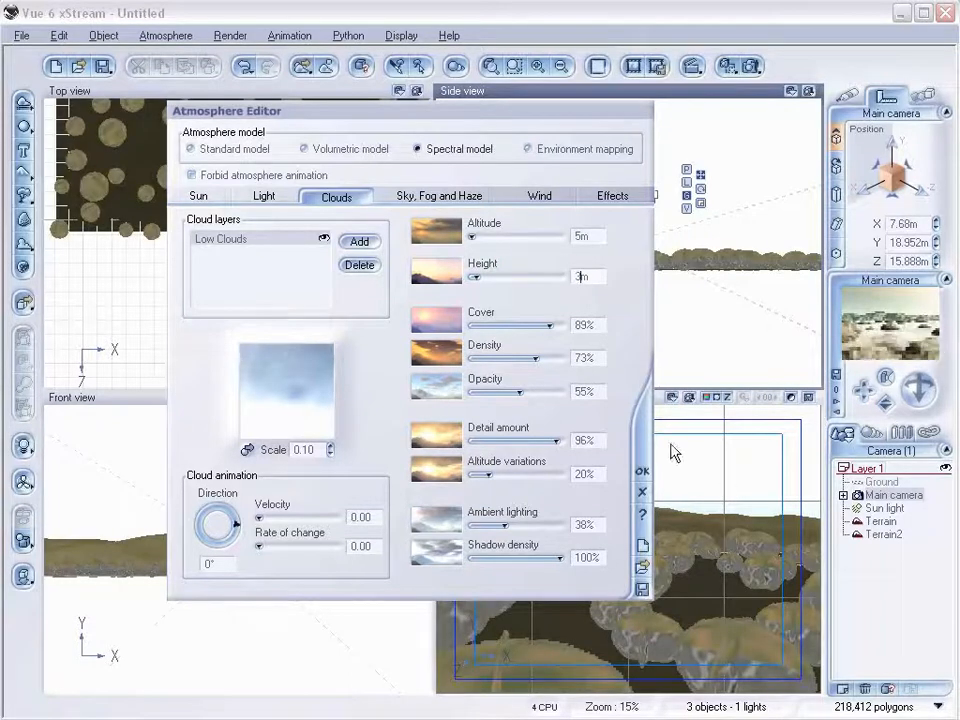
Set the cloud cover to 81%, density to 43% and opacity to 92%.
{"action": "left_click_drag", "start_coordinate": [543, 324], "coordinate": [519, 356]}
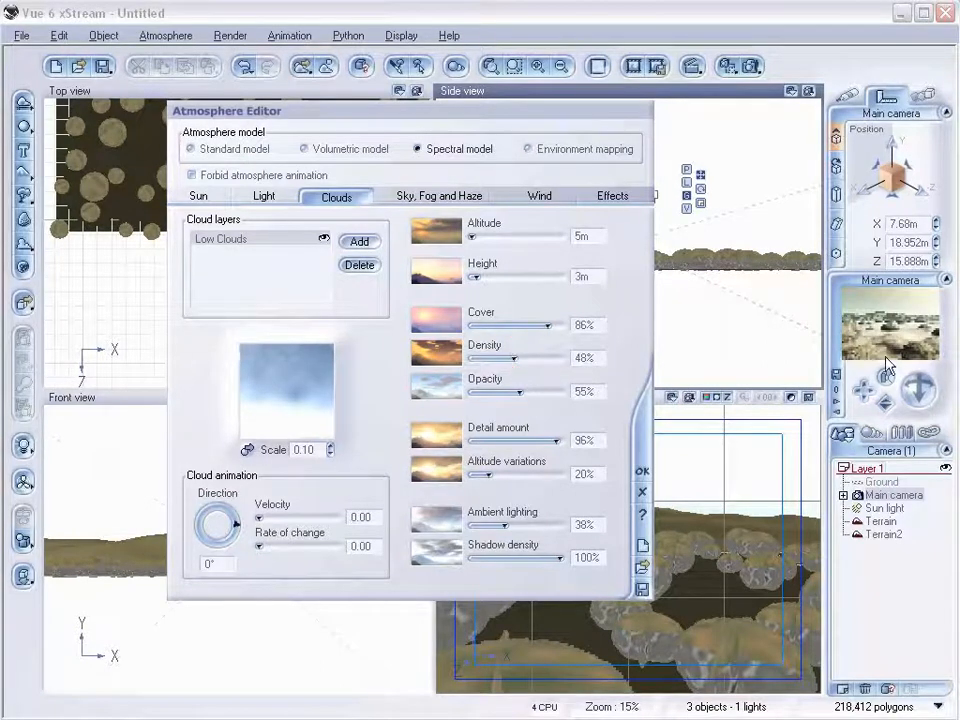
{"action": "left_click_drag", "start_coordinate": [539, 391], "coordinate": [574, 390]}
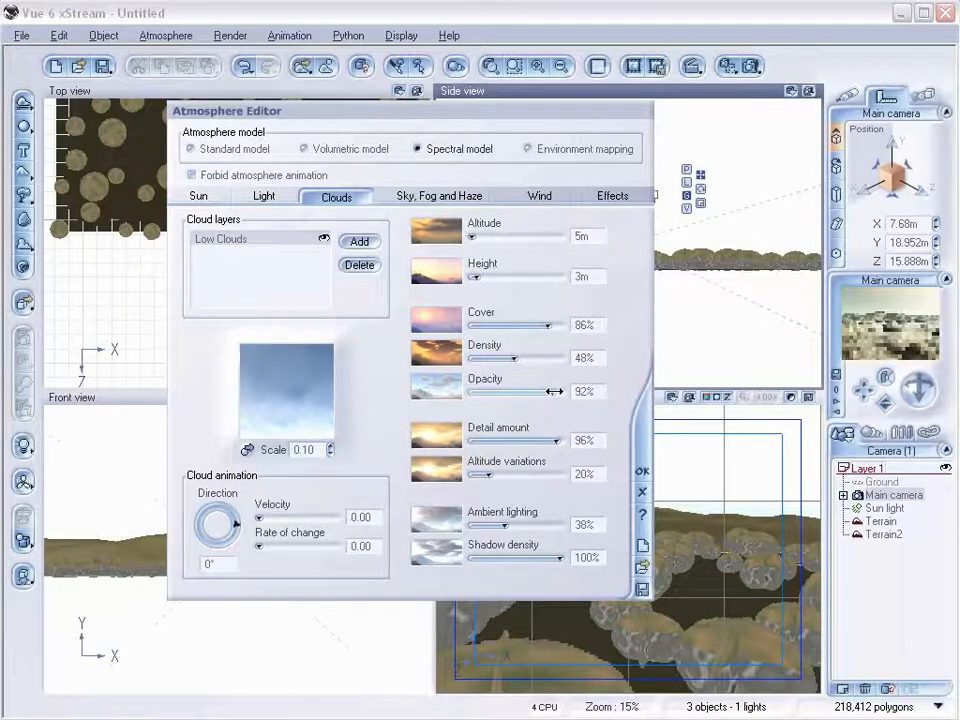
{"action": "left_click_drag", "start_coordinate": [551, 349], "coordinate": [541, 327]}
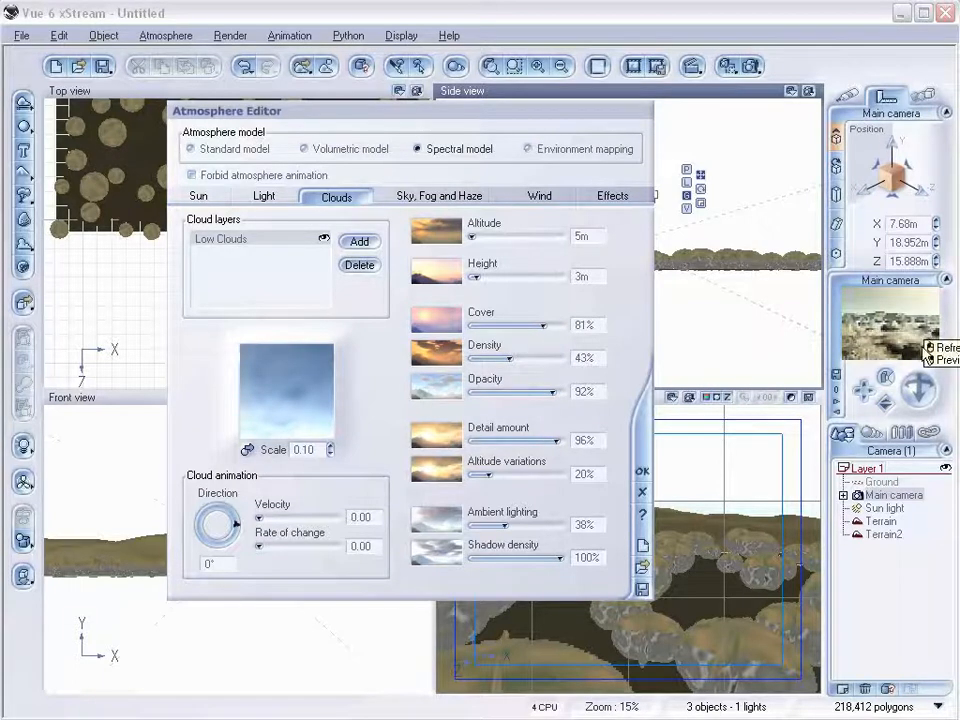
Set detail amount to 100%, altitude variations to 47%, shadow density to 59% and ambient lighting to 50%.
{"action": "left_click_drag", "start_coordinate": [556, 441], "coordinate": [562, 441]}
{"action": "left_click_drag", "start_coordinate": [486, 474], "coordinate": [513, 473]}
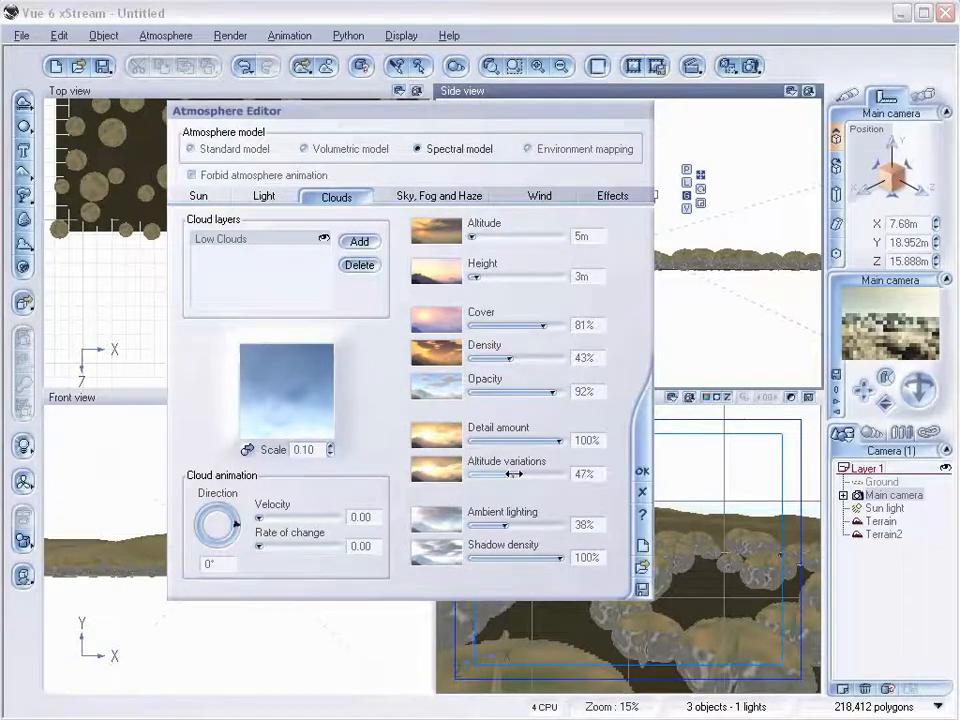
{"action": "left_click_drag", "start_coordinate": [559, 557], "coordinate": [521, 558]}
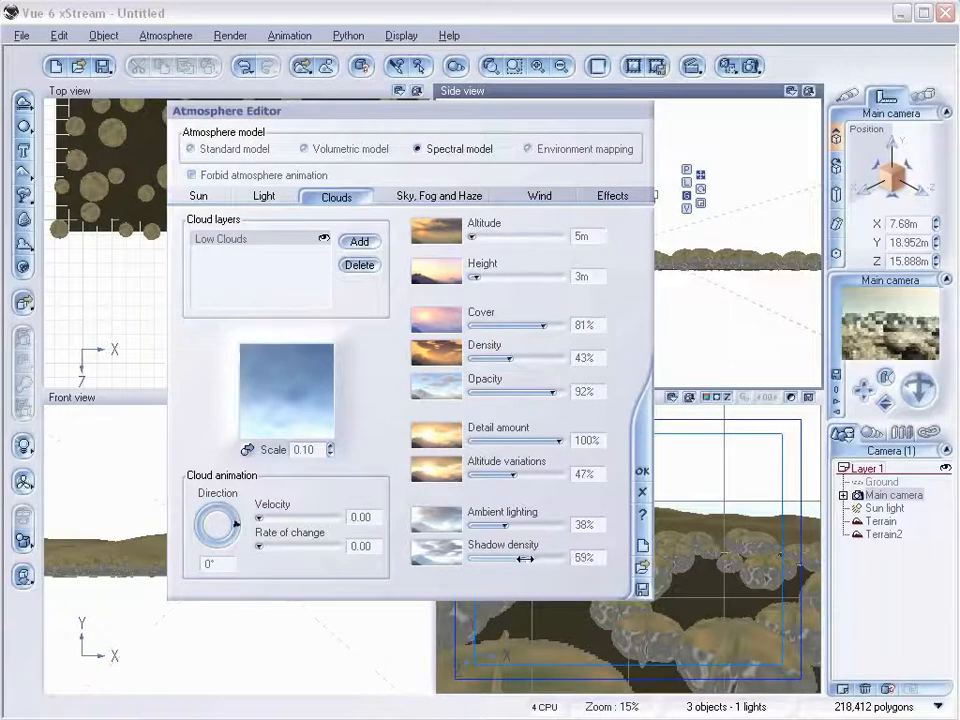
{"action": "left_click_drag", "start_coordinate": [515, 525], "coordinate": [522, 525]}
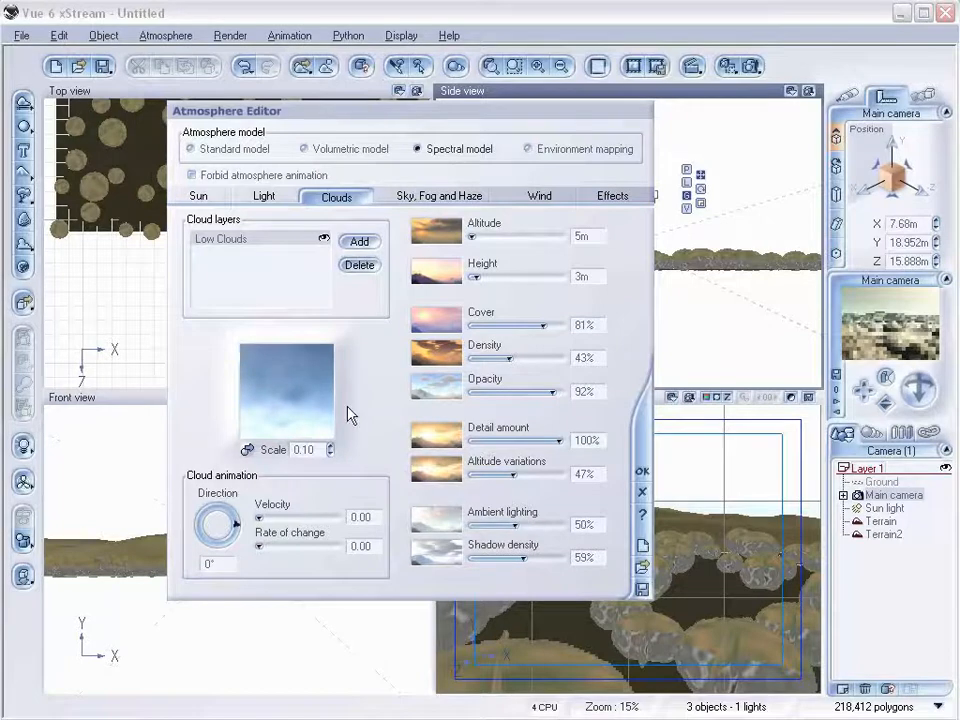
Add a second cloud layer using the Spectral Low Clouds preset.
{"action": "left_click", "coordinate": [360, 242]}
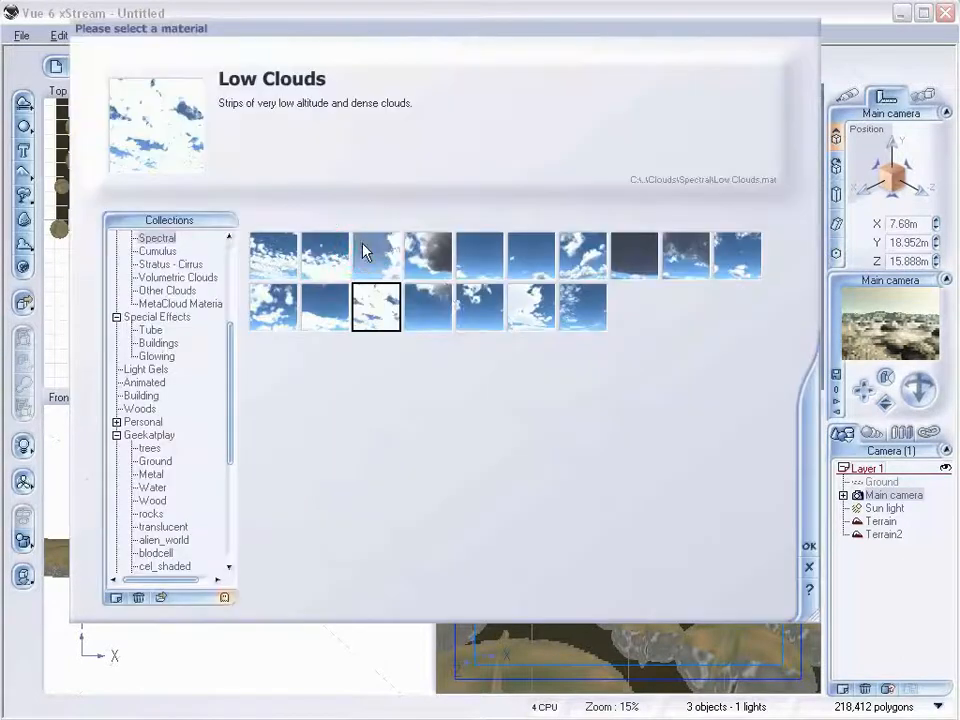
{"action": "left_click", "coordinate": [810, 544]}
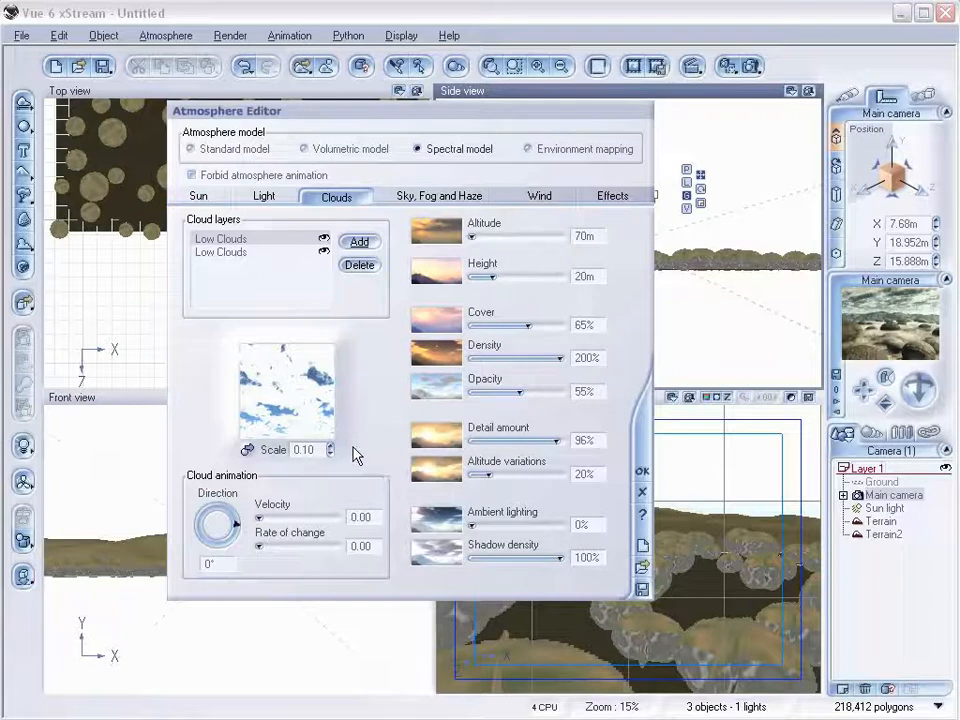
Open the new layer's cloud material and turn off its Cast shadows lighting option.
{"action": "right_click", "coordinate": [301, 380]}
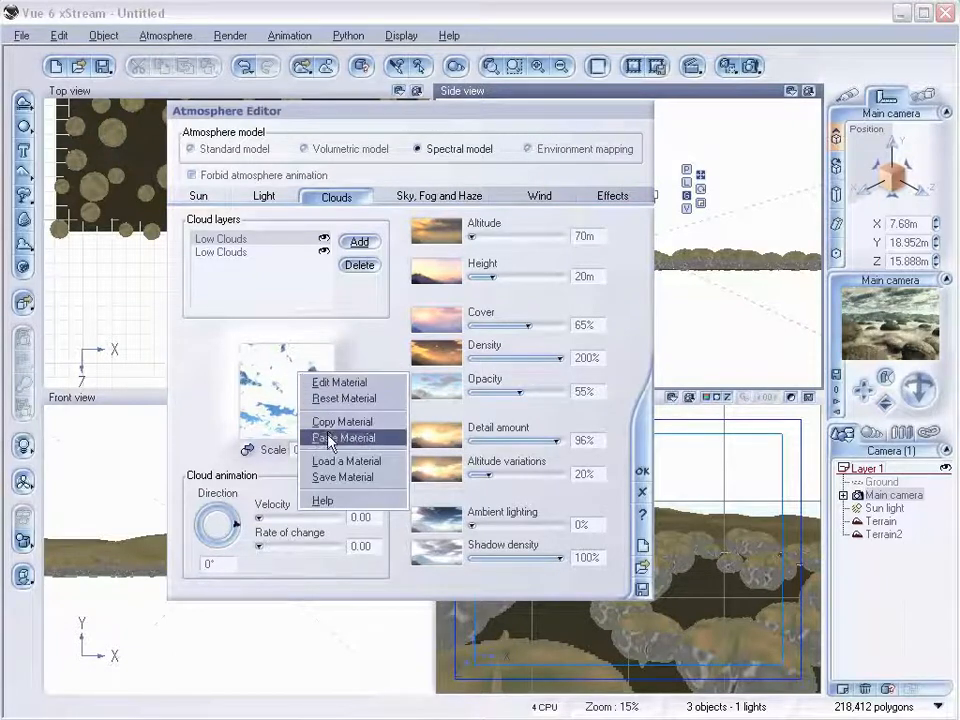
{"action": "left_click", "coordinate": [346, 385]}
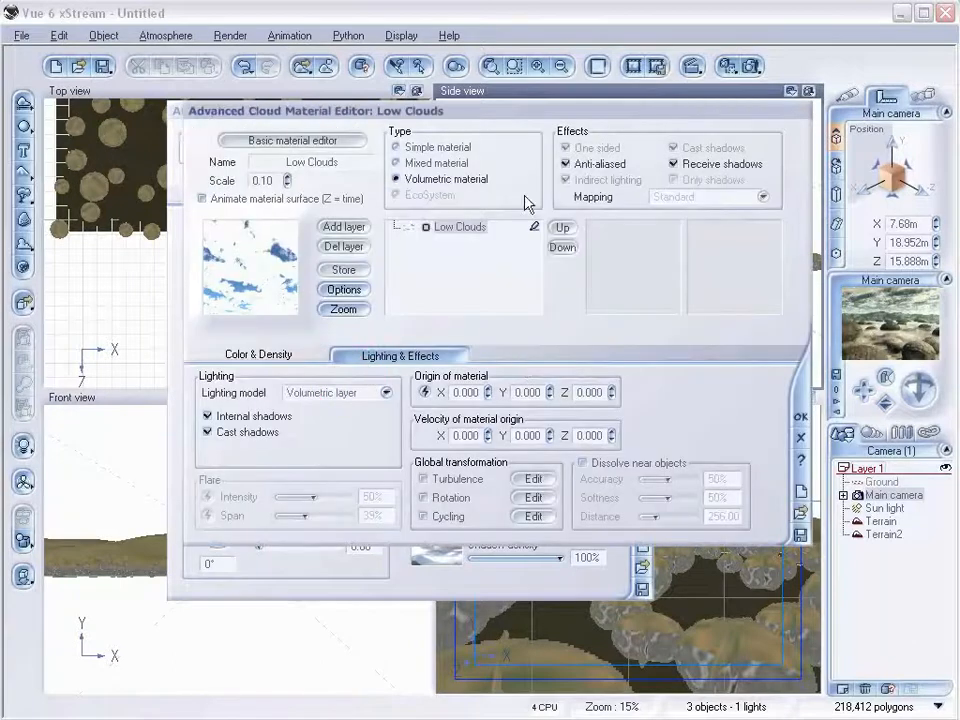
{"action": "left_click_drag", "start_coordinate": [530, 113], "coordinate": [459, 152]}
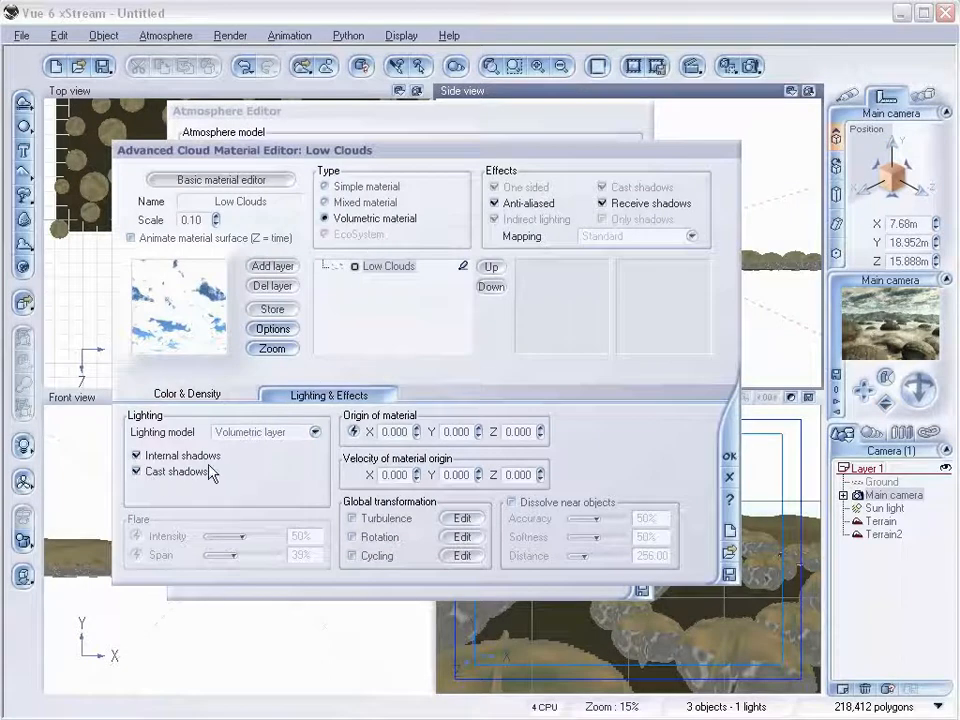
{"action": "left_click", "coordinate": [147, 477]}
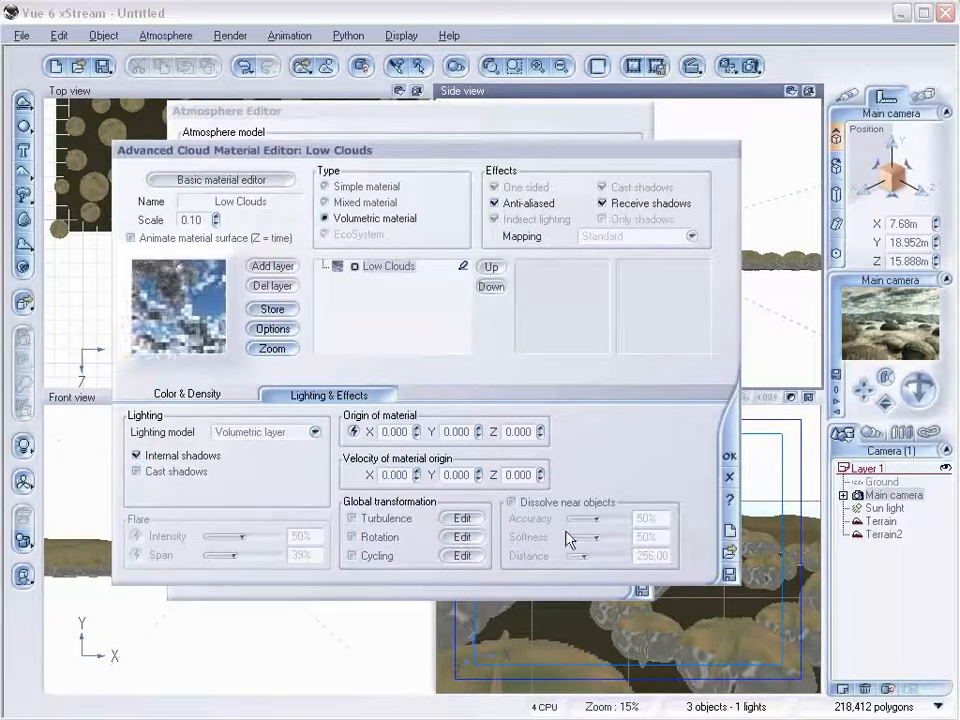
{"action": "left_click", "coordinate": [729, 455]}
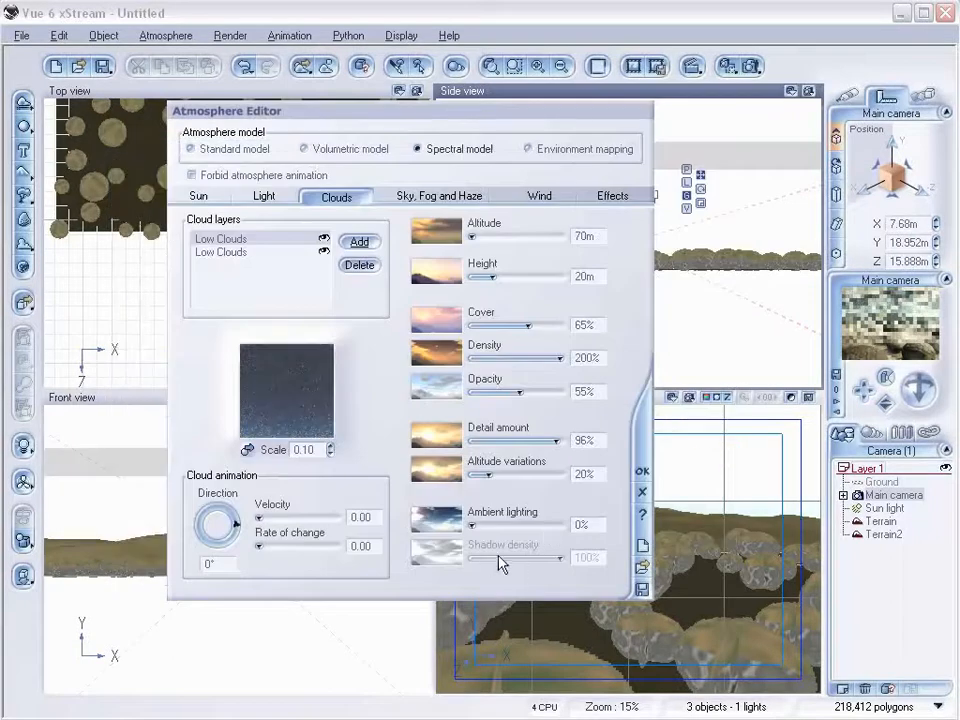
Reopen the cloud material and set cloud layer detail scaling to 70%, roughness to 89% and variations to 27%.
{"action": "right_click", "coordinate": [278, 369]}
{"action": "left_click", "coordinate": [325, 372]}
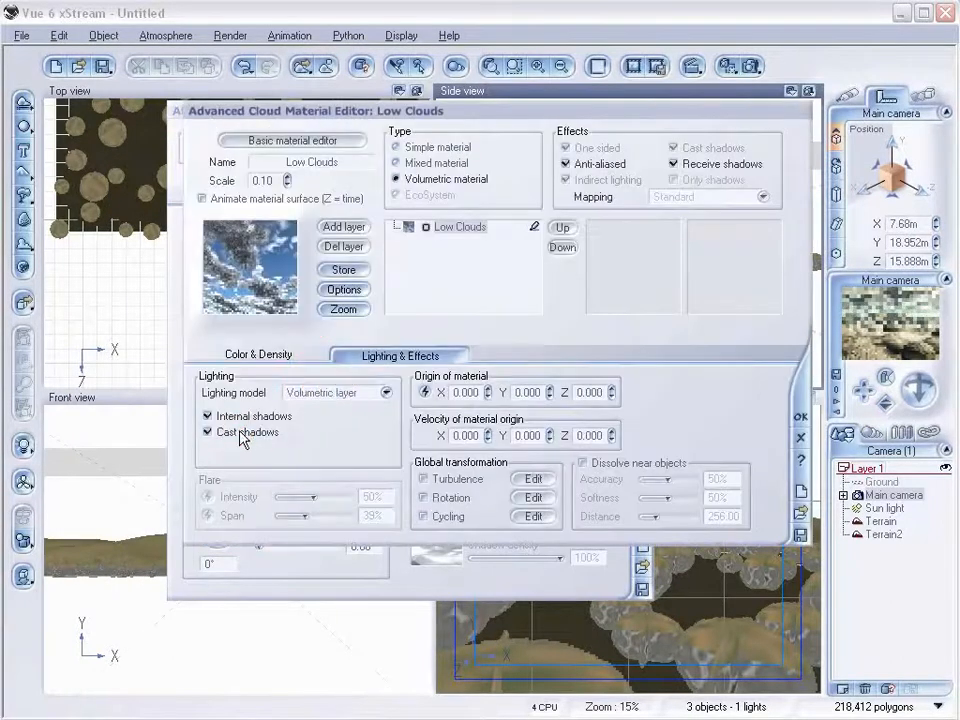
{"action": "left_click", "coordinate": [260, 357]}
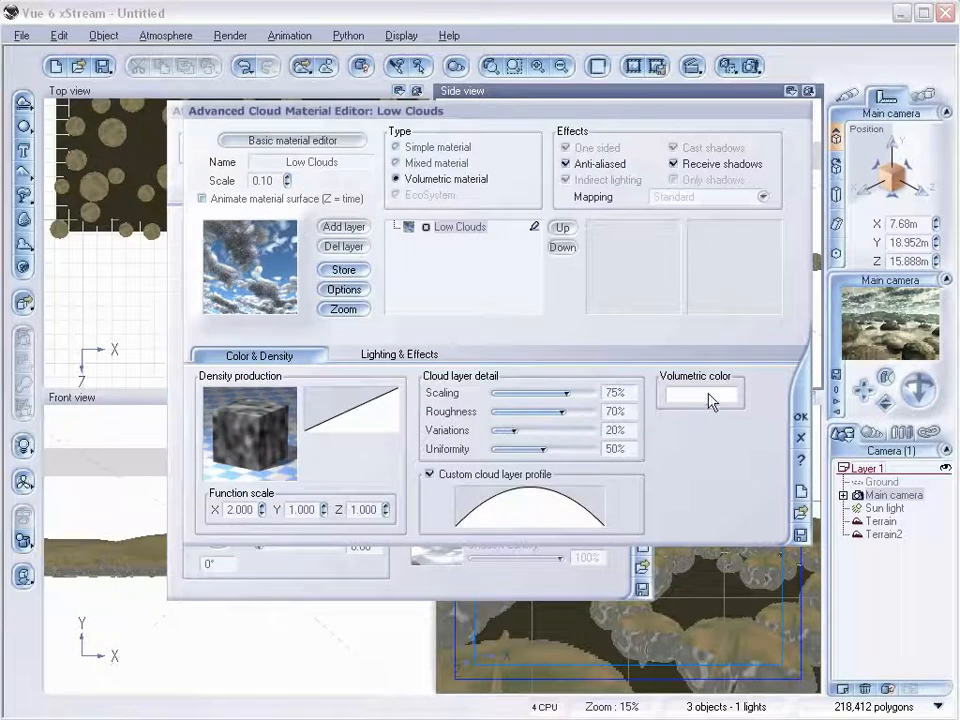
{"action": "mouse_move", "coordinate": [566, 404]}
{"action": "left_mouse_down"}
{"action": "mouse_move", "coordinate": [580, 404]}
{"action": "mouse_move", "coordinate": [560, 390]}
{"action": "left_mouse_up"}
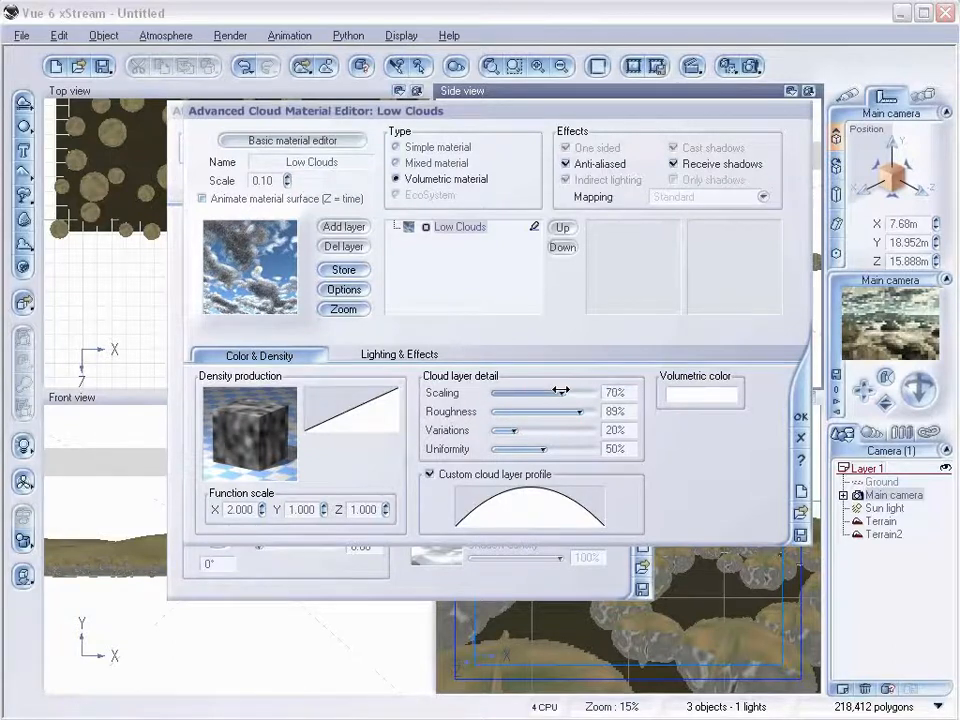
{"action": "left_click_drag", "start_coordinate": [522, 430], "coordinate": [537, 430]}
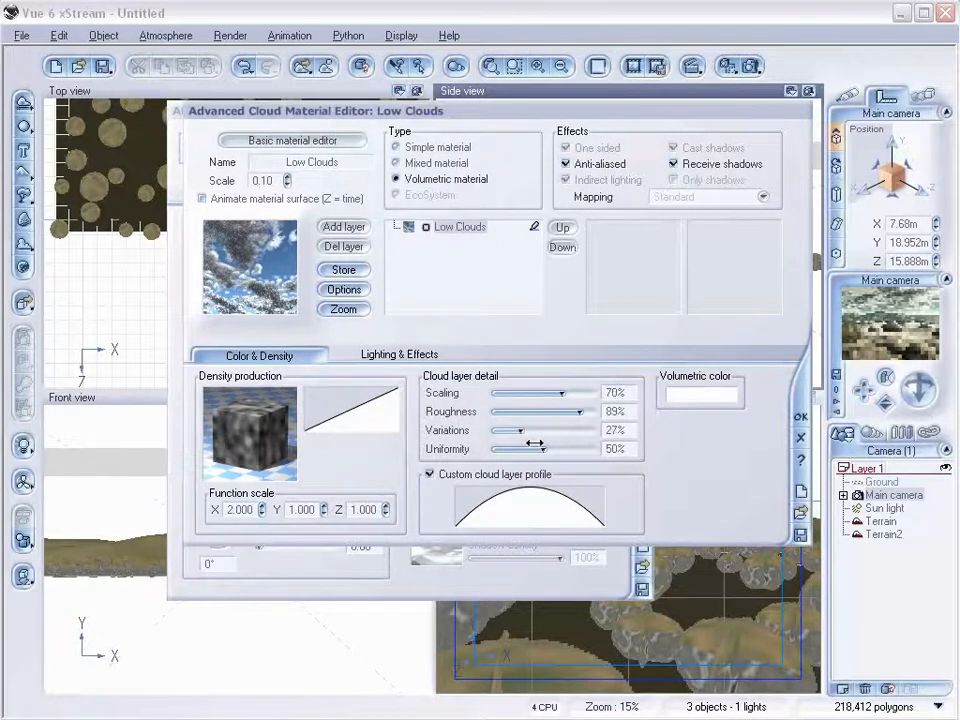
Edit the density production function, setting the Perlin noise node's scale to about 3.34, and close the material editor.
{"action": "right_click", "coordinate": [230, 418]}
{"action": "left_click", "coordinate": [268, 422]}
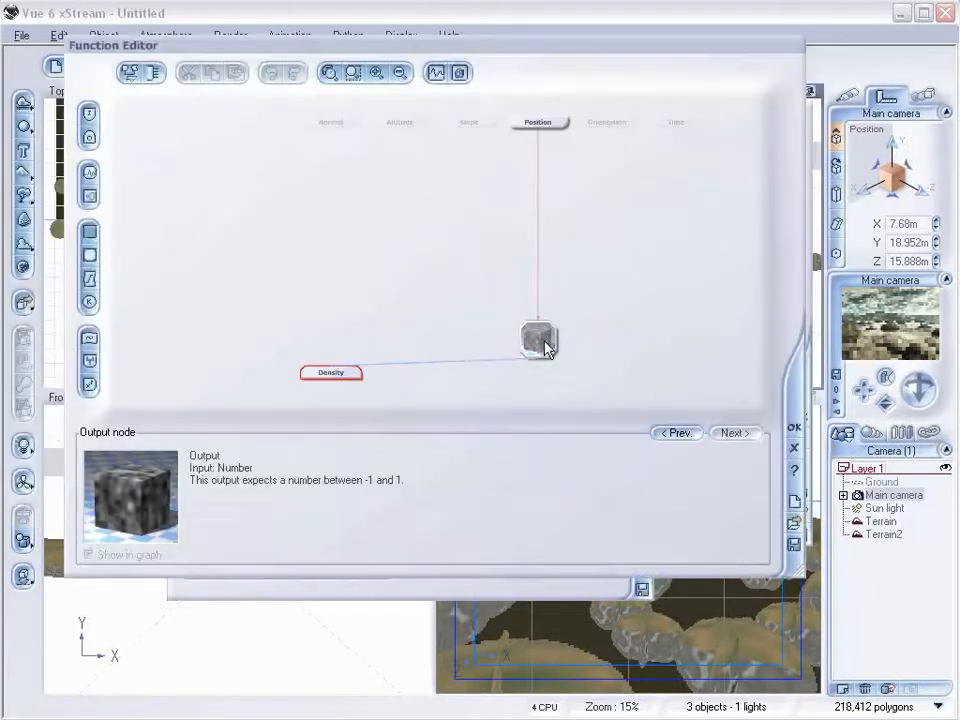
{"action": "left_click_drag", "start_coordinate": [555, 350], "coordinate": [407, 248]}
{"action": "left_click_drag", "start_coordinate": [347, 507], "coordinate": [343, 506]}
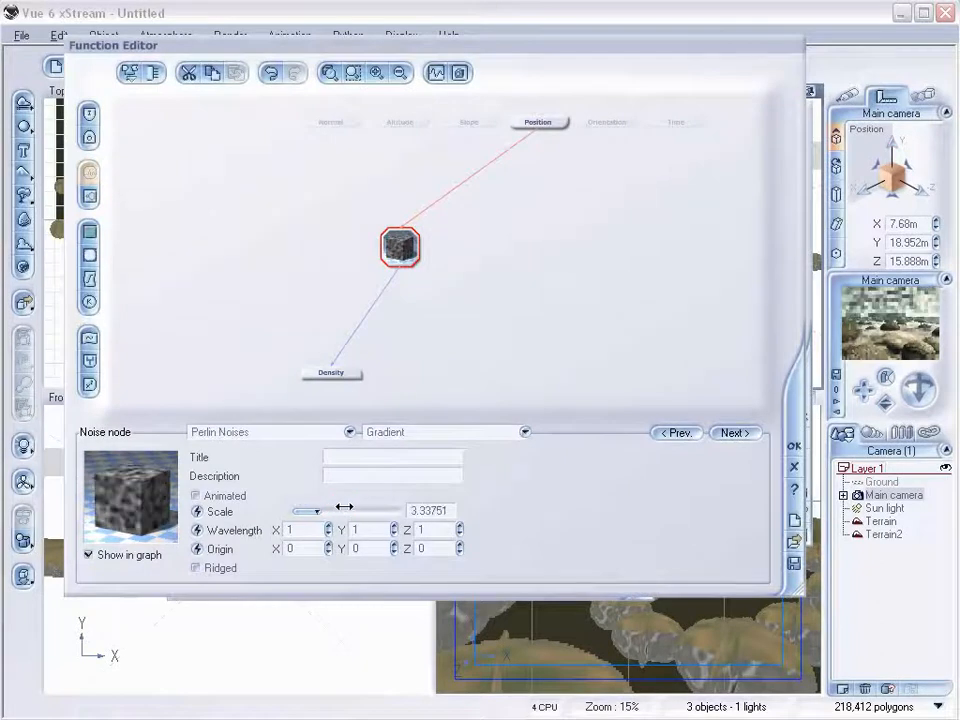
{"action": "left_click", "coordinate": [794, 446]}
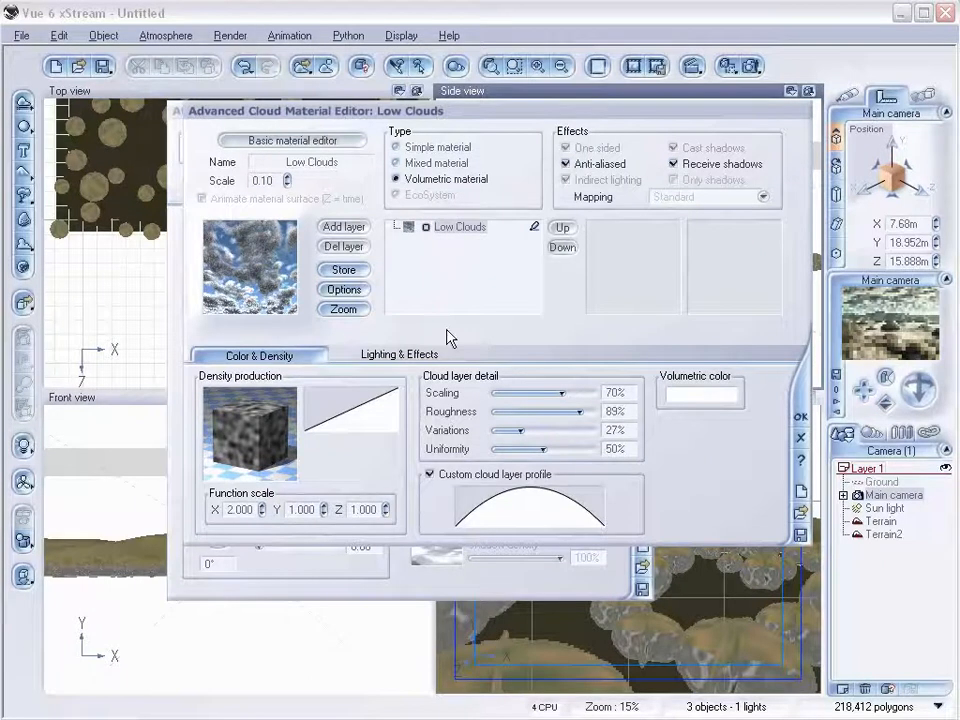
{"action": "left_click", "coordinate": [405, 354]}
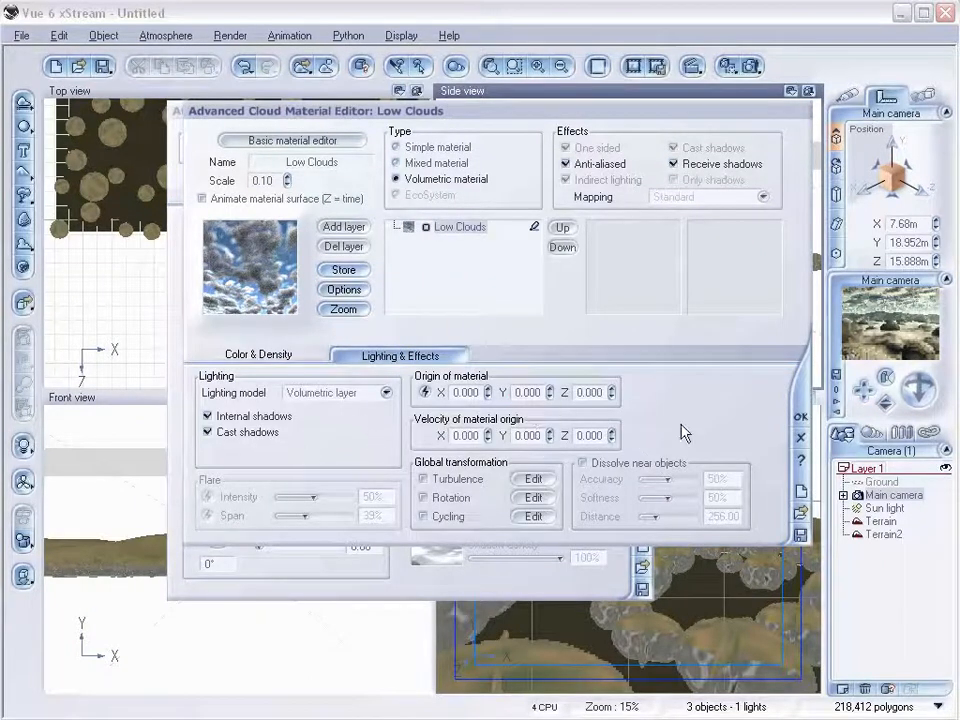
{"action": "left_click", "coordinate": [800, 419]}
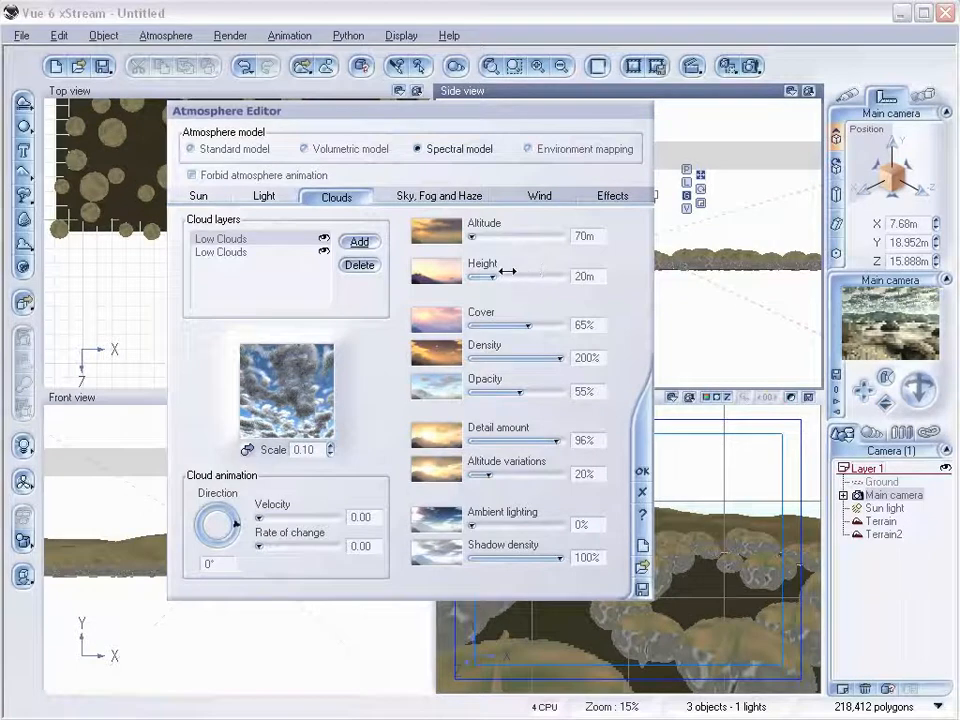
Set the second layer's height to 24.4 m, shadow density to 66% and ambient lighting to 31%.
{"action": "left_click_drag", "start_coordinate": [500, 262], "coordinate": [506, 268]}
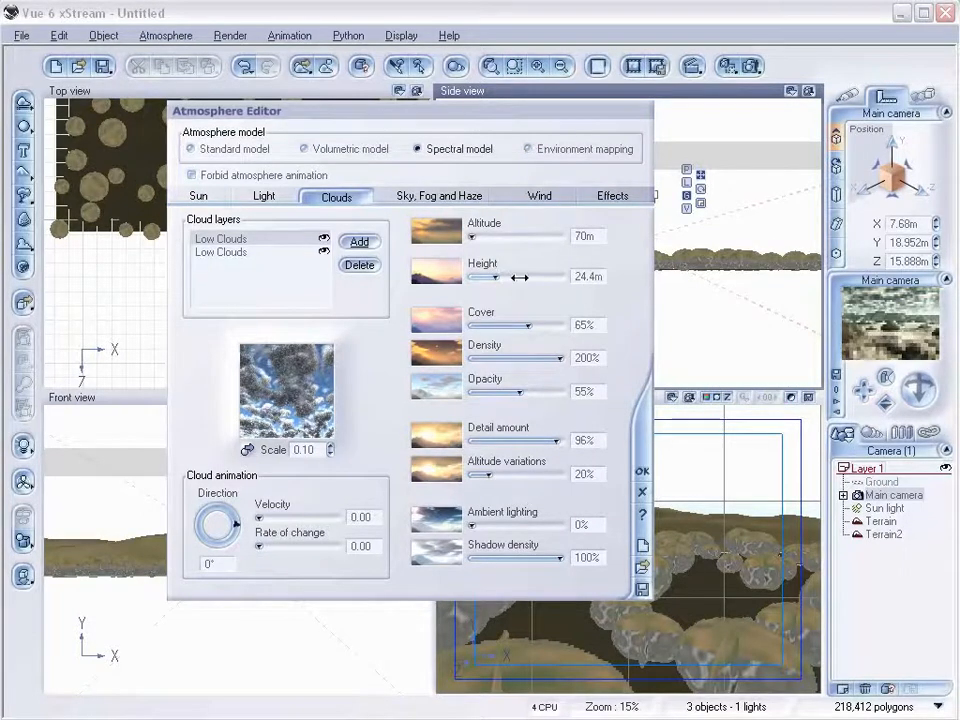
{"action": "left_click_drag", "start_coordinate": [559, 557], "coordinate": [531, 557]}
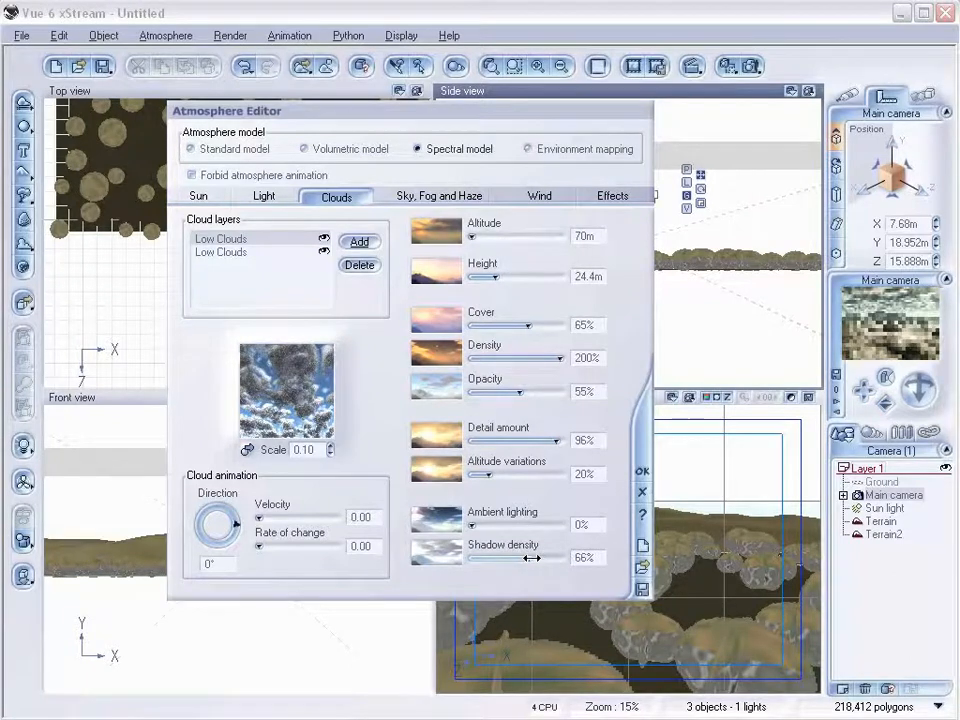
{"action": "left_click_drag", "start_coordinate": [474, 523], "coordinate": [507, 523]}
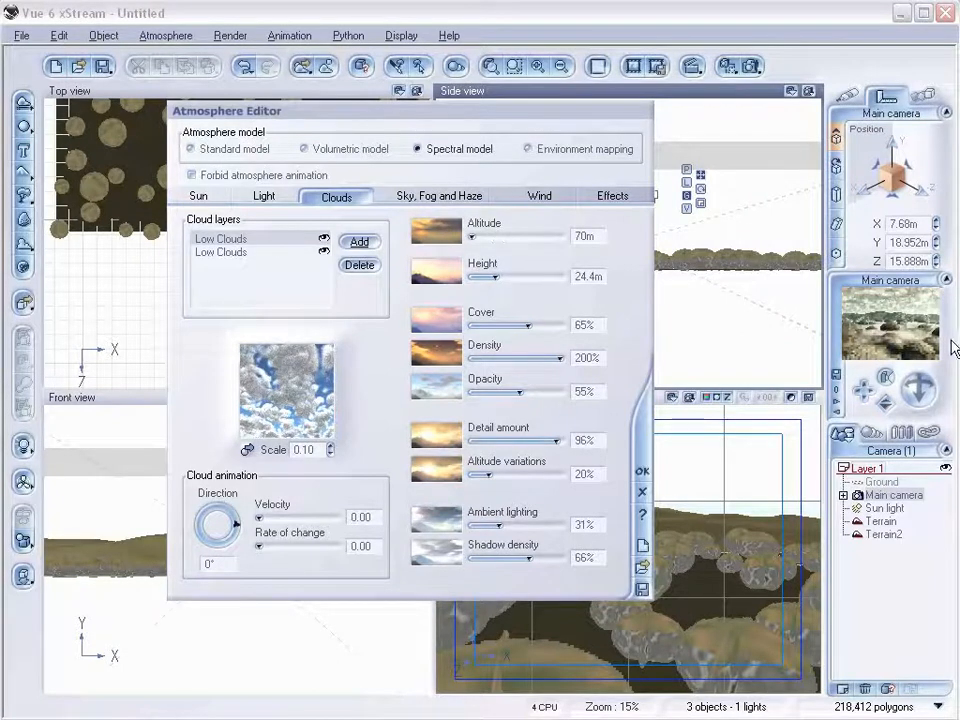
Set the light balance to 53% and the sun's corona size to 44%, then close the Atmosphere Editor.
{"action": "left_click", "coordinate": [262, 195]}
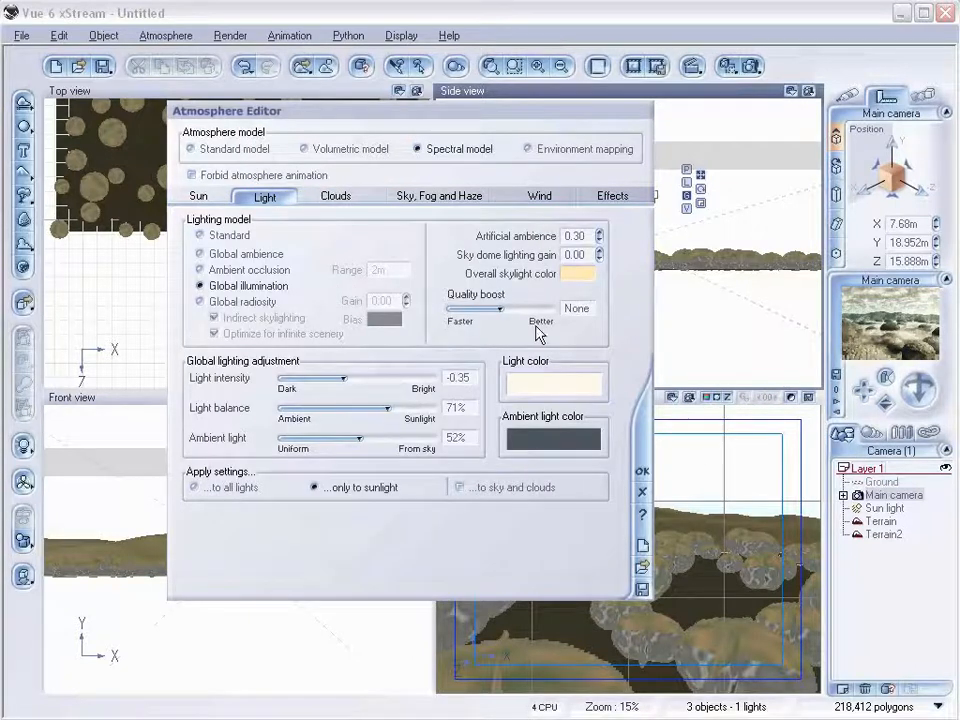
{"action": "left_click_drag", "start_coordinate": [389, 408], "coordinate": [368, 409]}
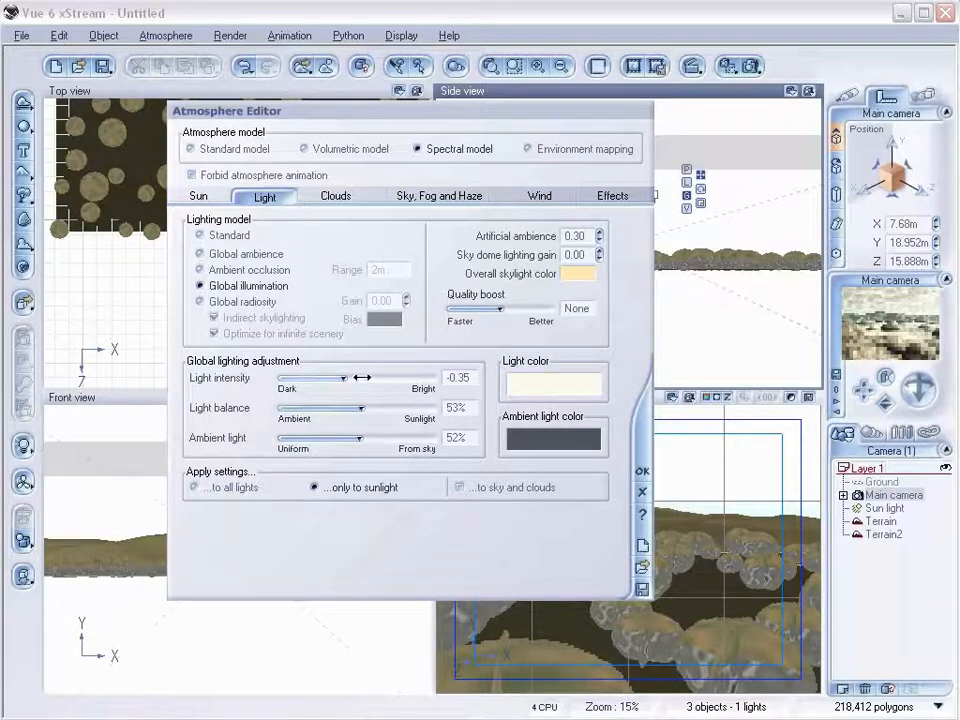
{"action": "left_click", "coordinate": [199, 196]}
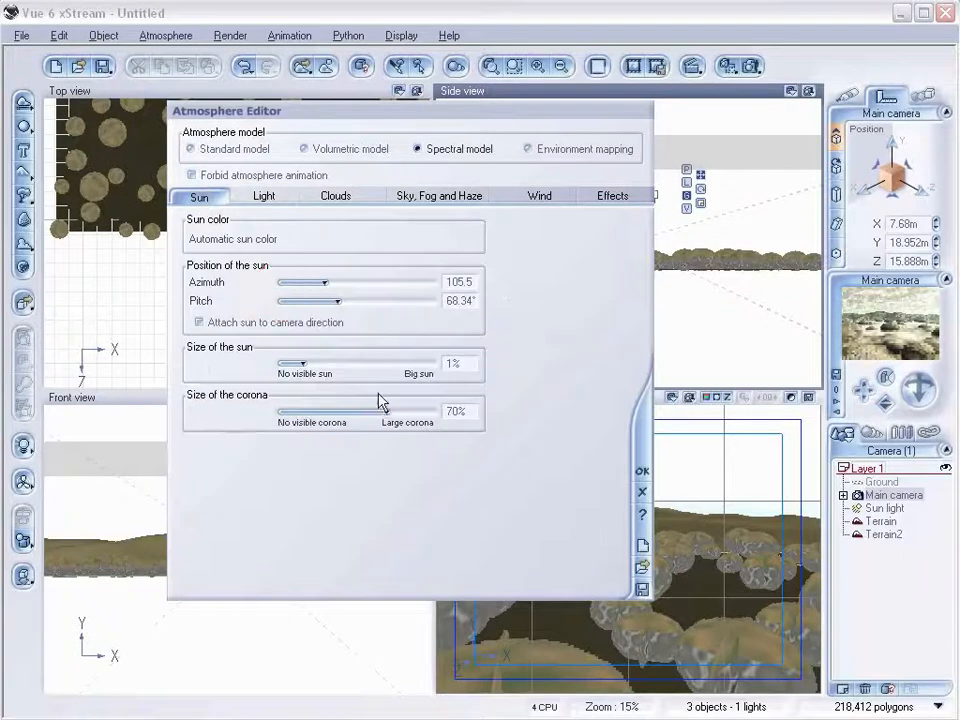
{"action": "left_click_drag", "start_coordinate": [390, 413], "coordinate": [348, 413]}
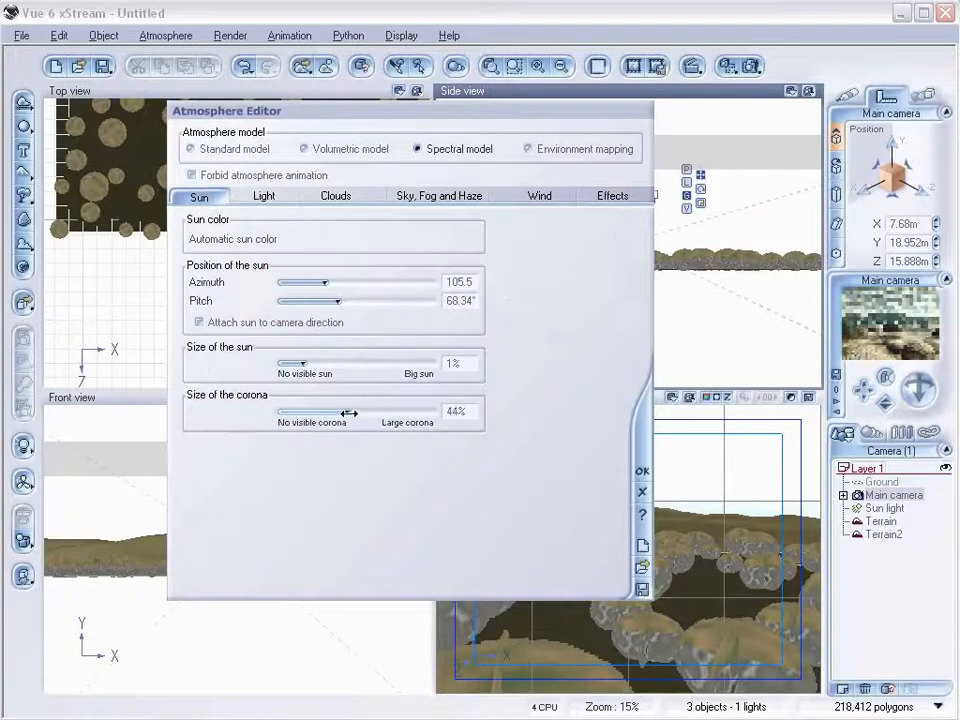
{"action": "left_click", "coordinate": [349, 413]}
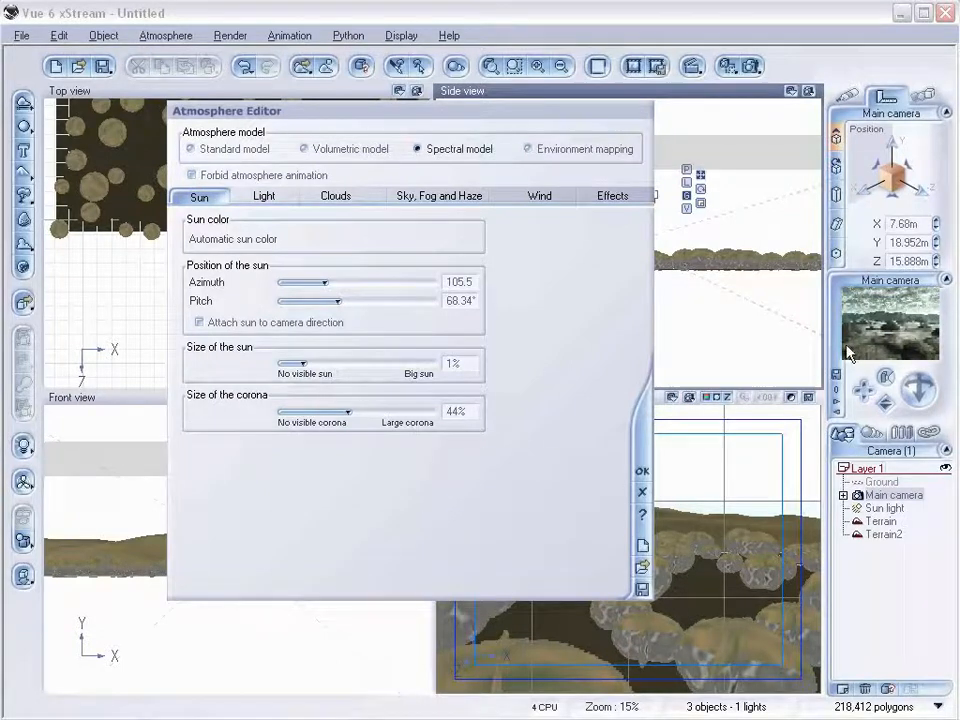
{"action": "right_click", "coordinate": [849, 352]}
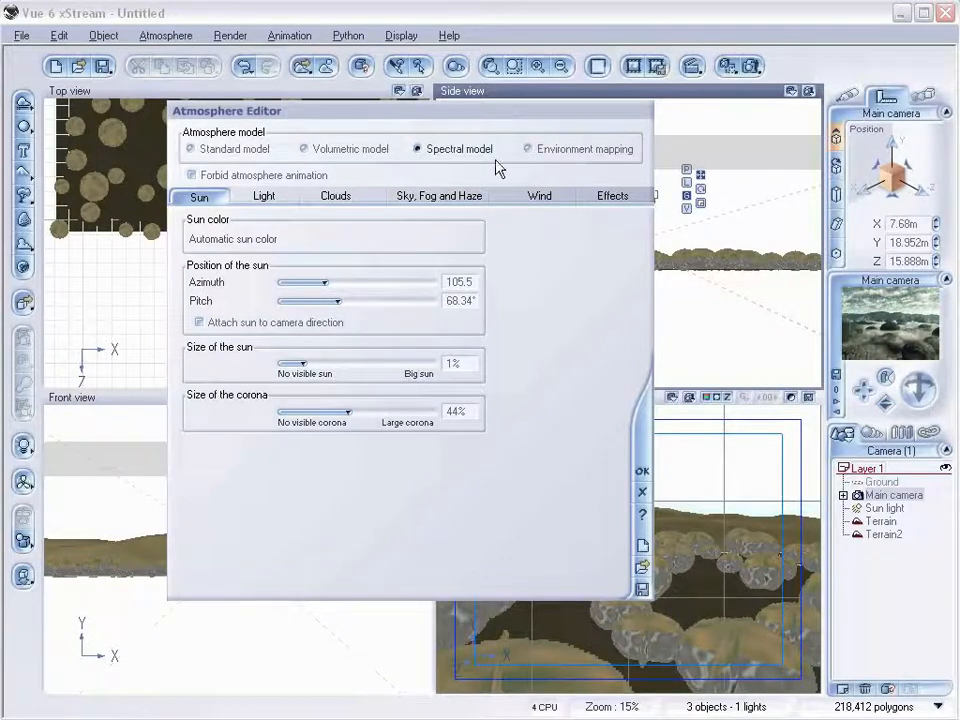
{"action": "left_click", "coordinate": [642, 470]}
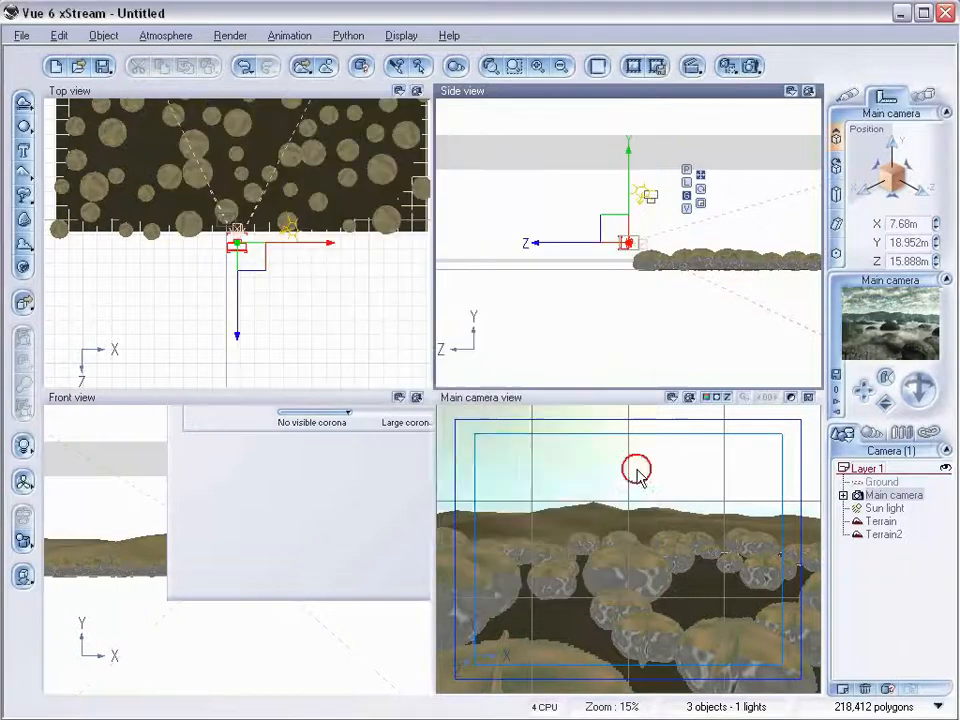
Render the main camera view to screen and close the render display.
{"action": "left_click", "coordinate": [752, 66]}
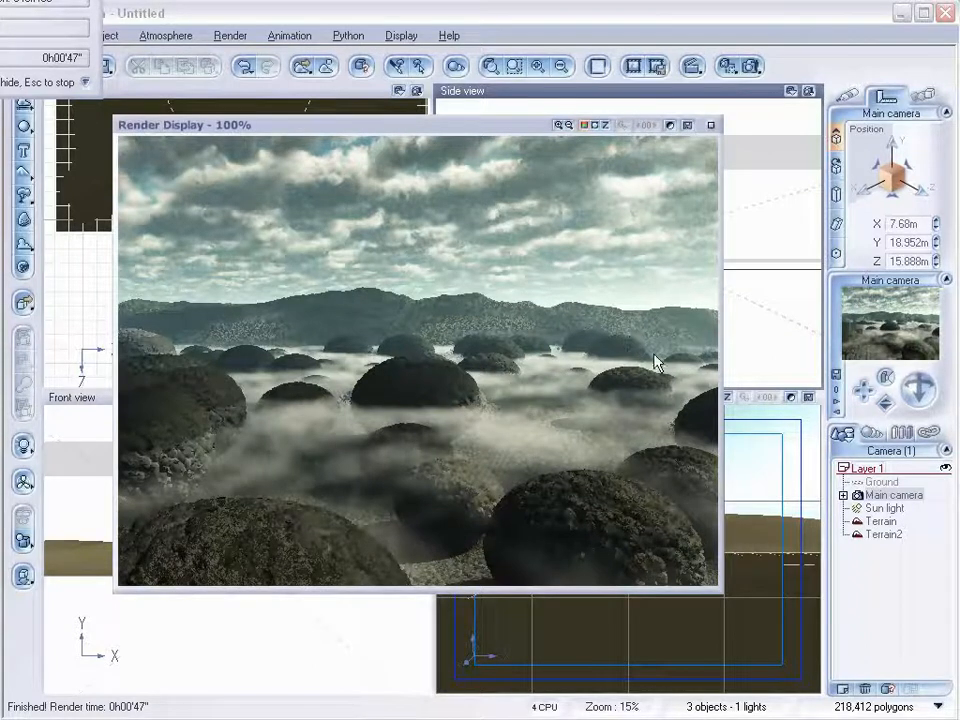
{"action": "left_click", "coordinate": [714, 126]}
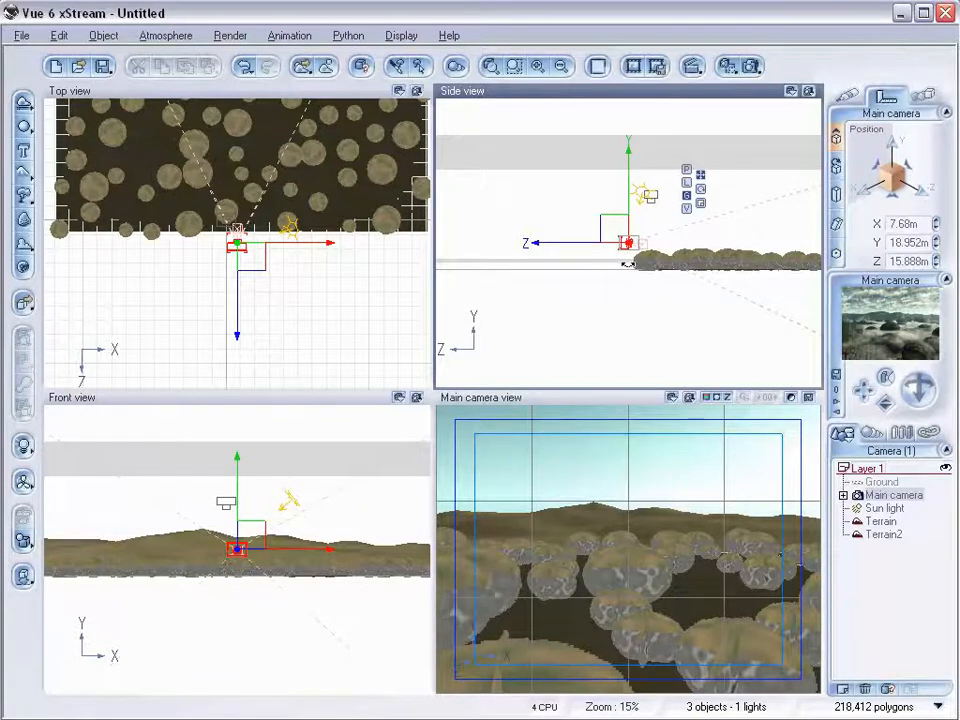
Open the Atmosphere Editor's cloud settings and set the second low cloud layer's altitude to 1 m.
{"action": "scroll", "coordinate": [634, 275], "scroll_direction": "up", "scroll_amount": 5}
{"action": "right_click_drag", "start_coordinate": [665, 293], "coordinate": [601, 238]}
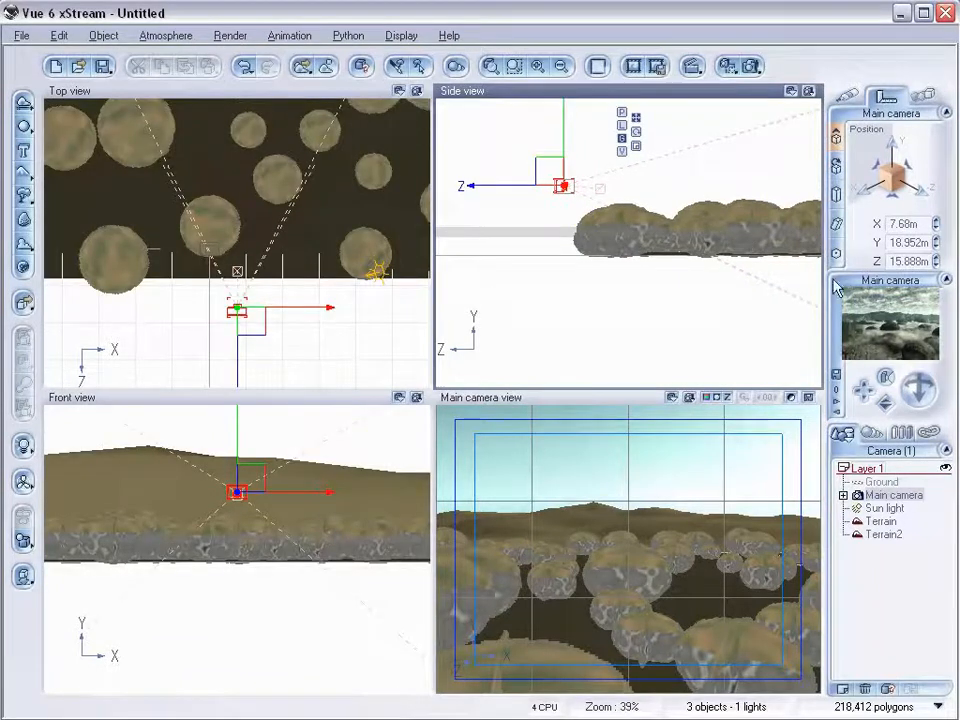
{"action": "left_click", "coordinate": [163, 37]}
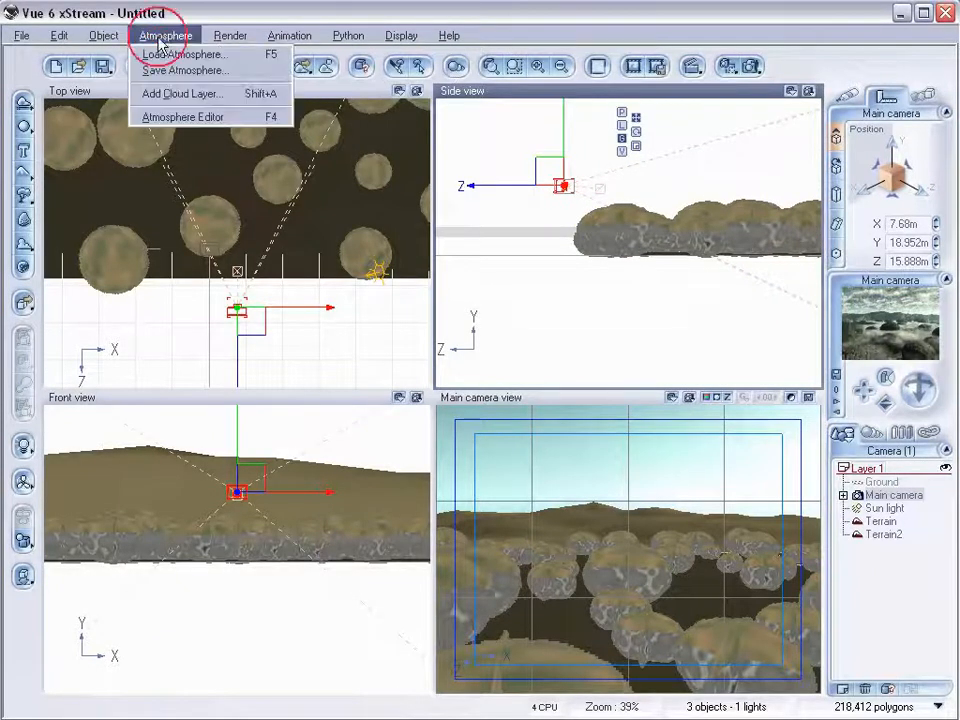
{"action": "left_click", "coordinate": [182, 117]}
{"action": "left_click_drag", "start_coordinate": [465, 152], "coordinate": [439, 221]}
{"action": "left_click", "coordinate": [308, 297]}
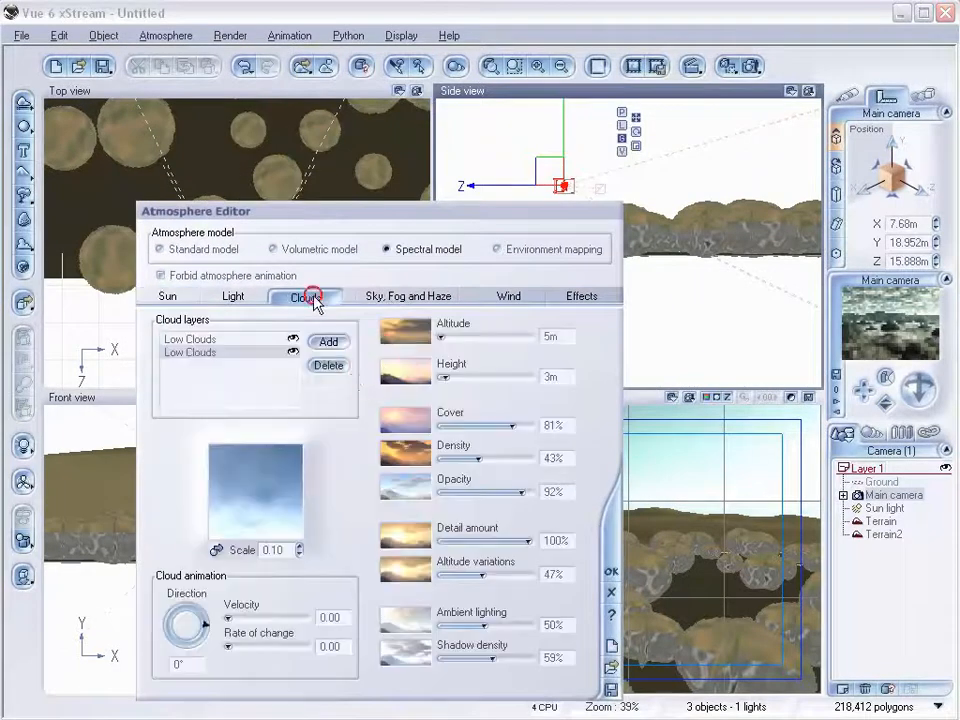
{"action": "left_click", "coordinate": [239, 338]}
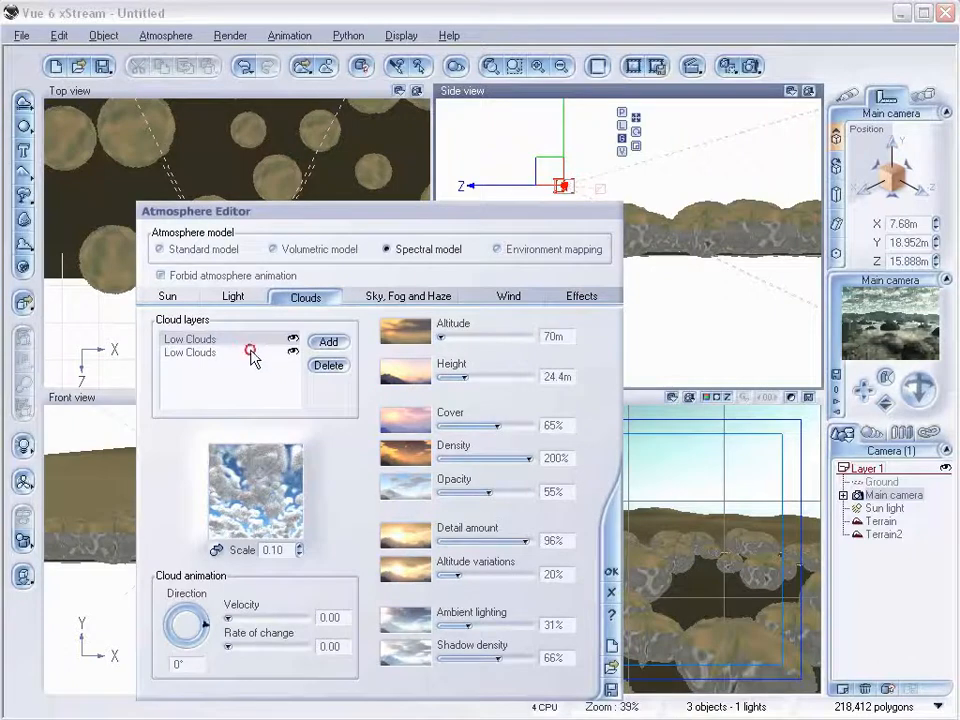
{"action": "left_click", "coordinate": [248, 352]}
{"action": "left_click_drag", "start_coordinate": [530, 212], "coordinate": [418, 204]}
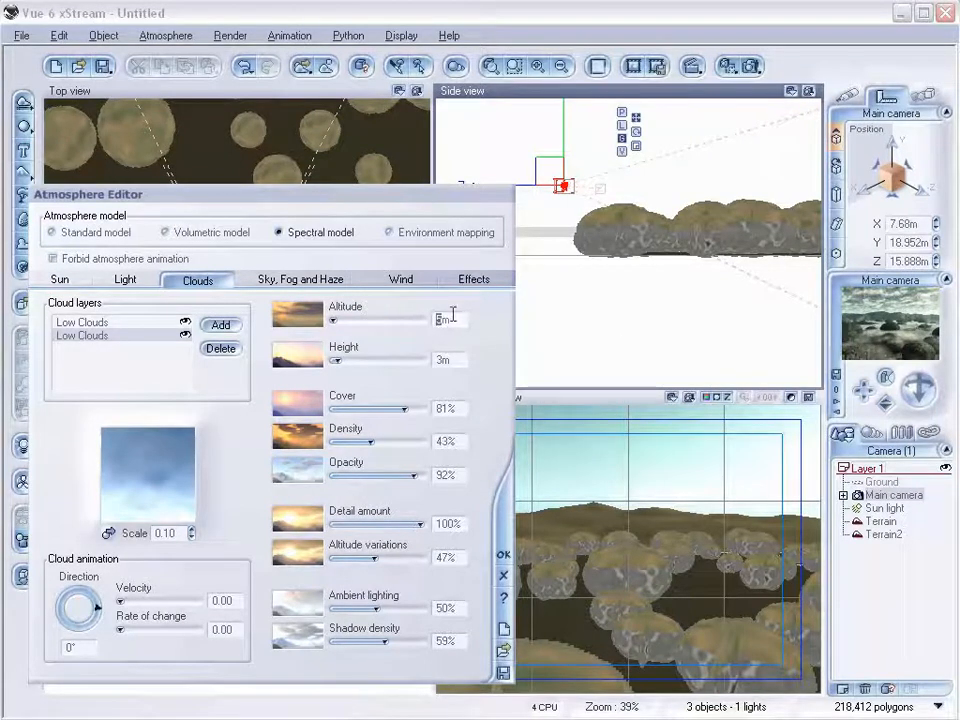
{"action": "type", "text": "1"}
{"action": "key", "text": "Return"}
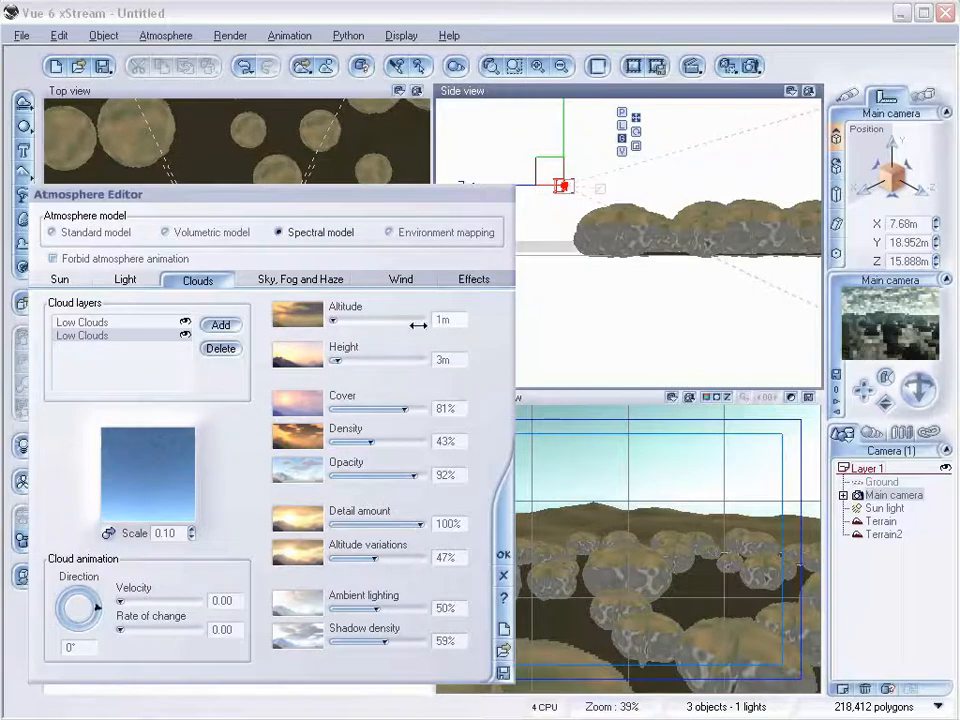
Set the second cloud layer's height to 8 m and close the Atmosphere Editor.
{"action": "left_click", "coordinate": [439, 360]}
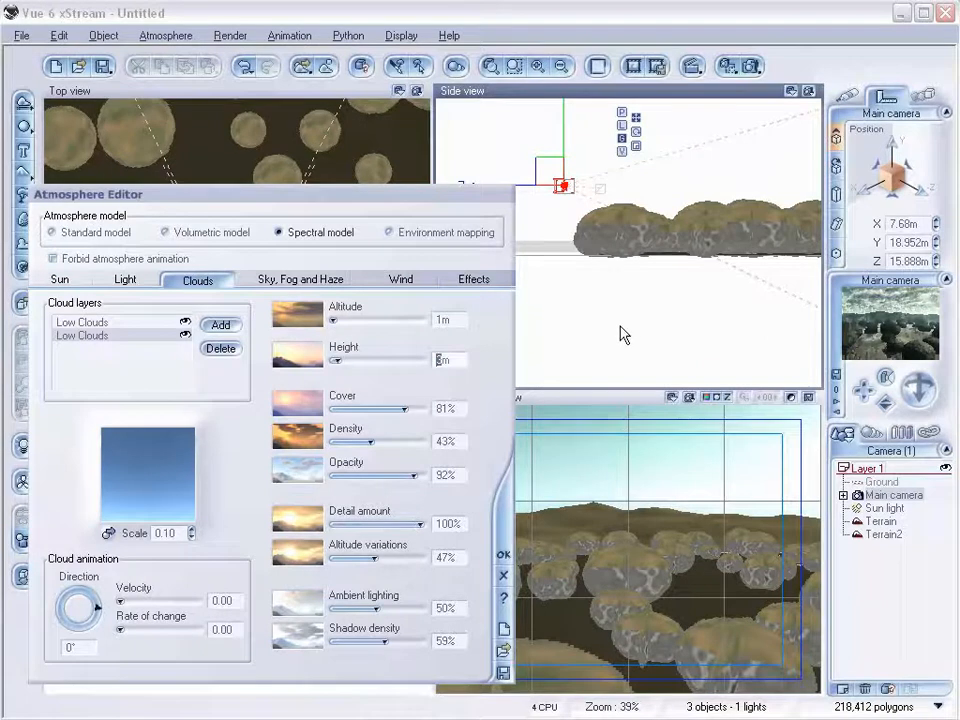
{"action": "type", "text": "8"}
{"action": "key", "text": "Return"}
{"action": "left_click", "coordinate": [650, 216]}
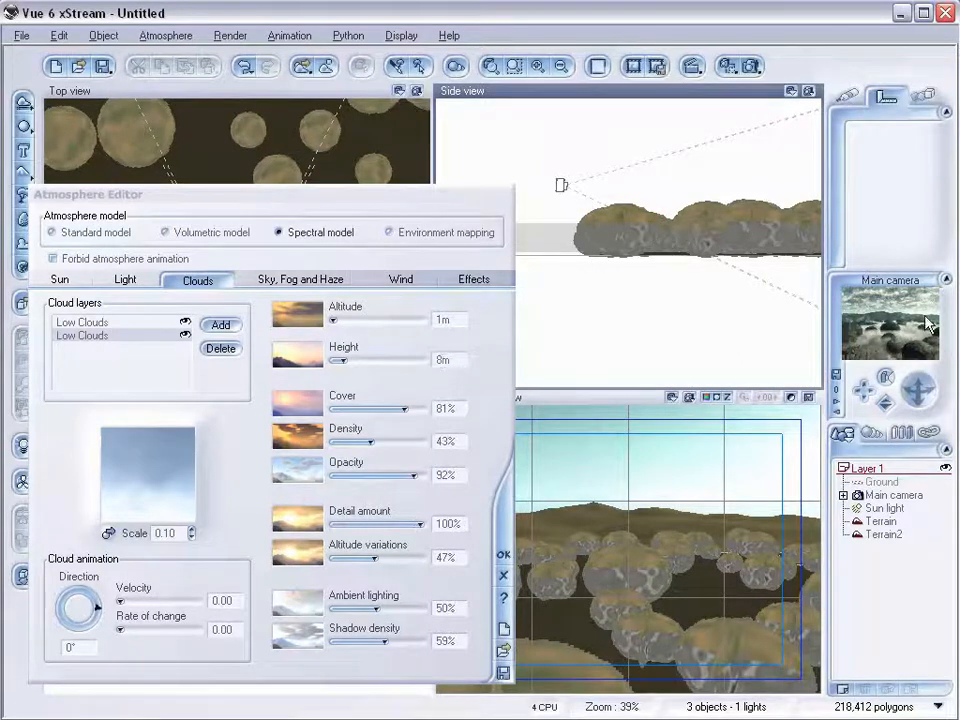
{"action": "left_click", "coordinate": [504, 567]}
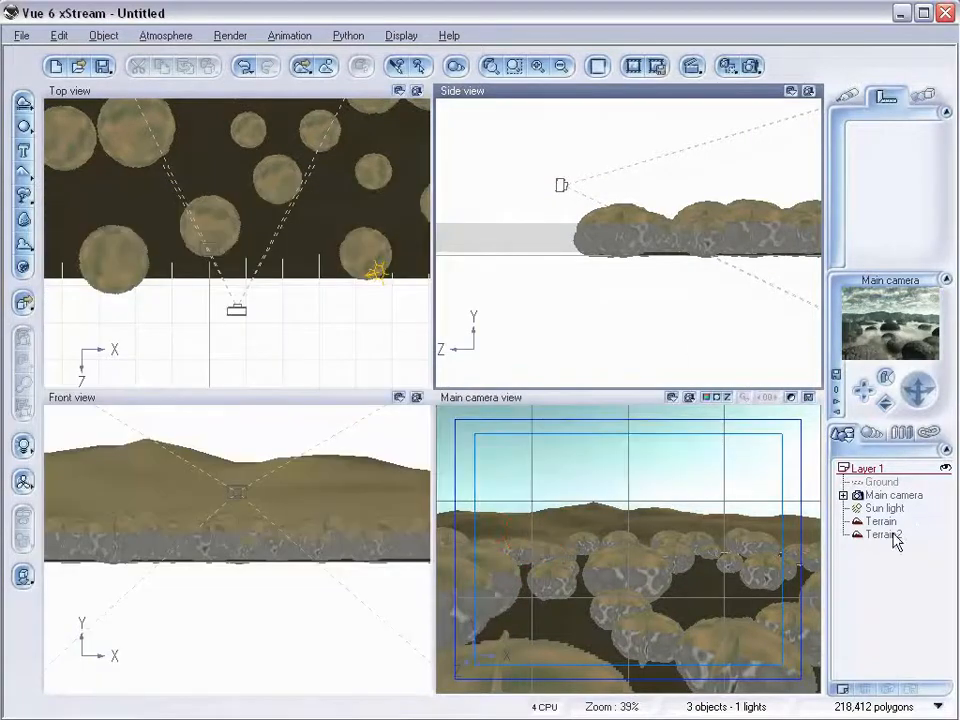
Open Terrain2 in the Terrain Editor and start adding a function to the terrain.
{"action": "left_click", "coordinate": [880, 534]}
{"action": "scroll", "coordinate": [640, 265], "scroll_direction": "down", "scroll_amount": 3}
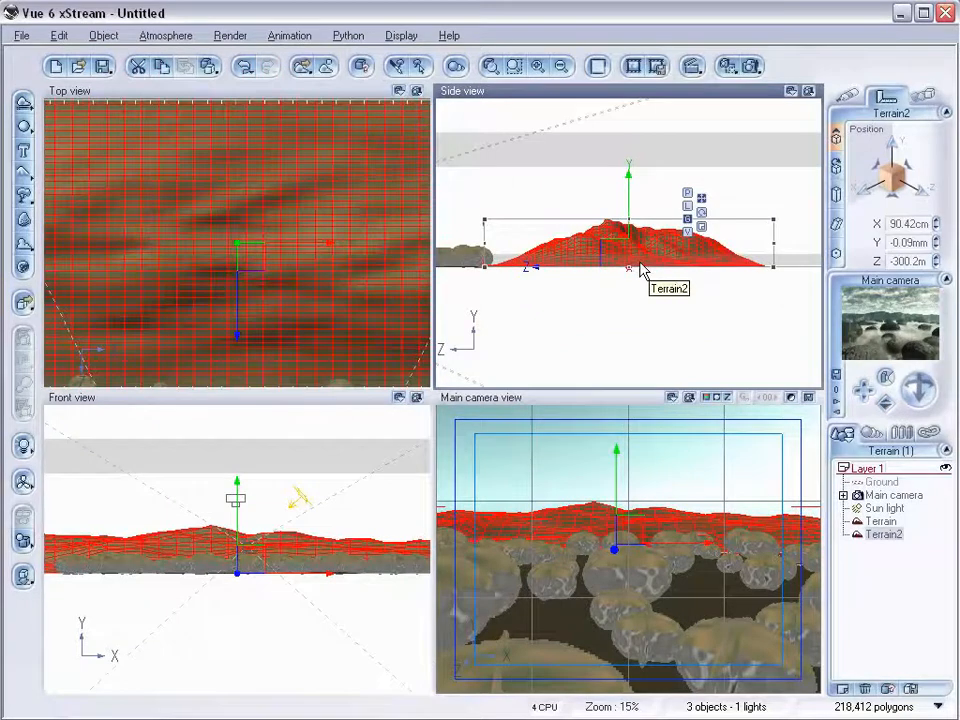
{"action": "right_click", "coordinate": [601, 249]}
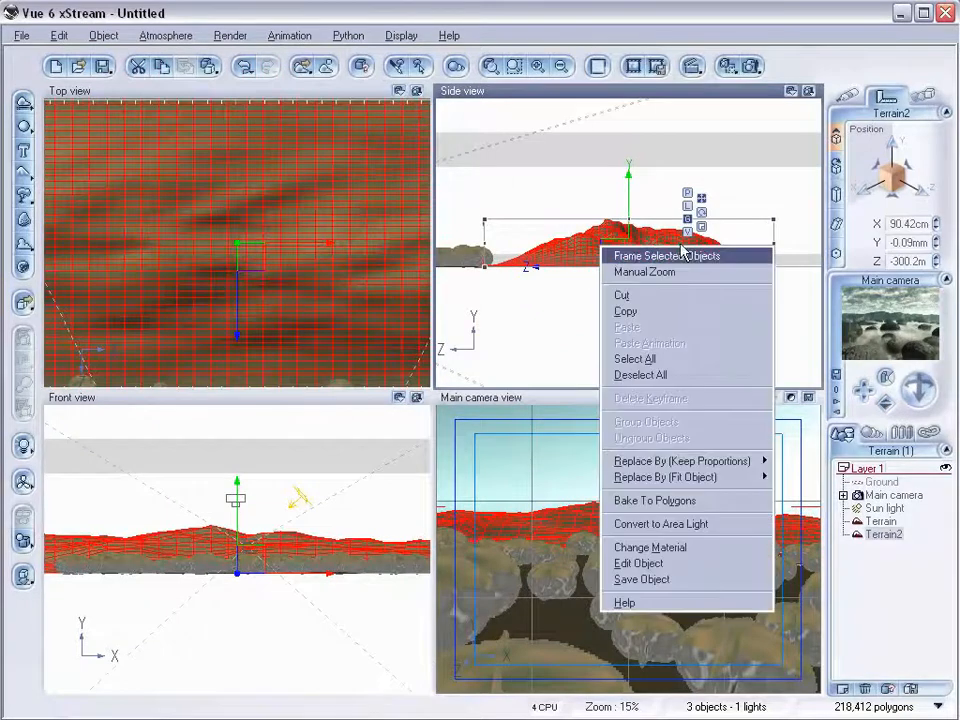
{"action": "left_click", "coordinate": [640, 563]}
{"action": "left_click_drag", "start_coordinate": [461, 296], "coordinate": [398, 371]}
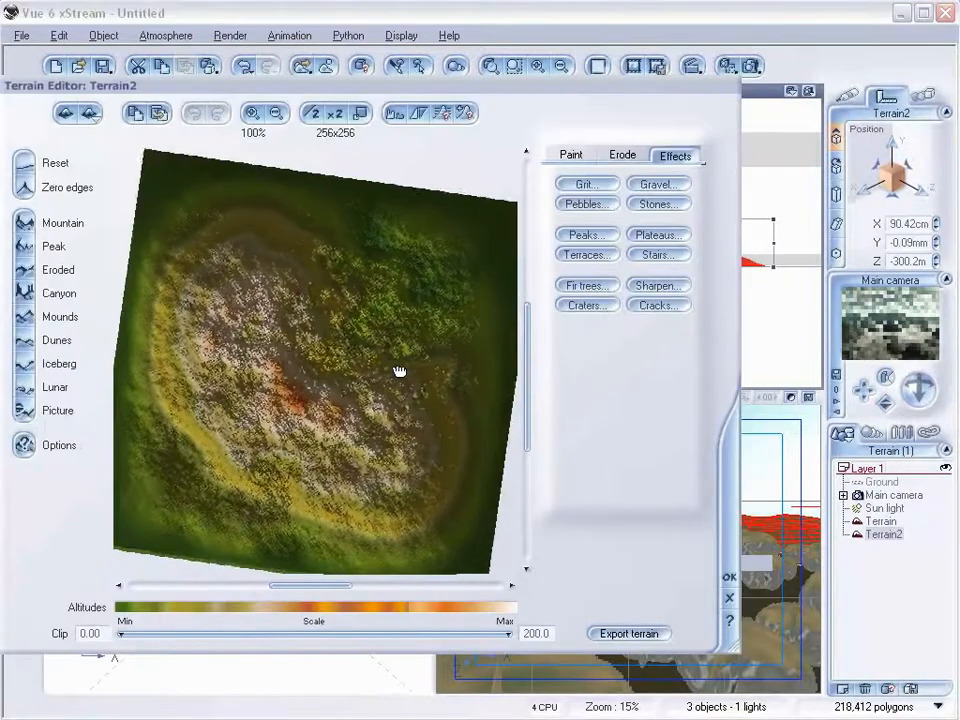
{"action": "left_click", "coordinate": [463, 113]}
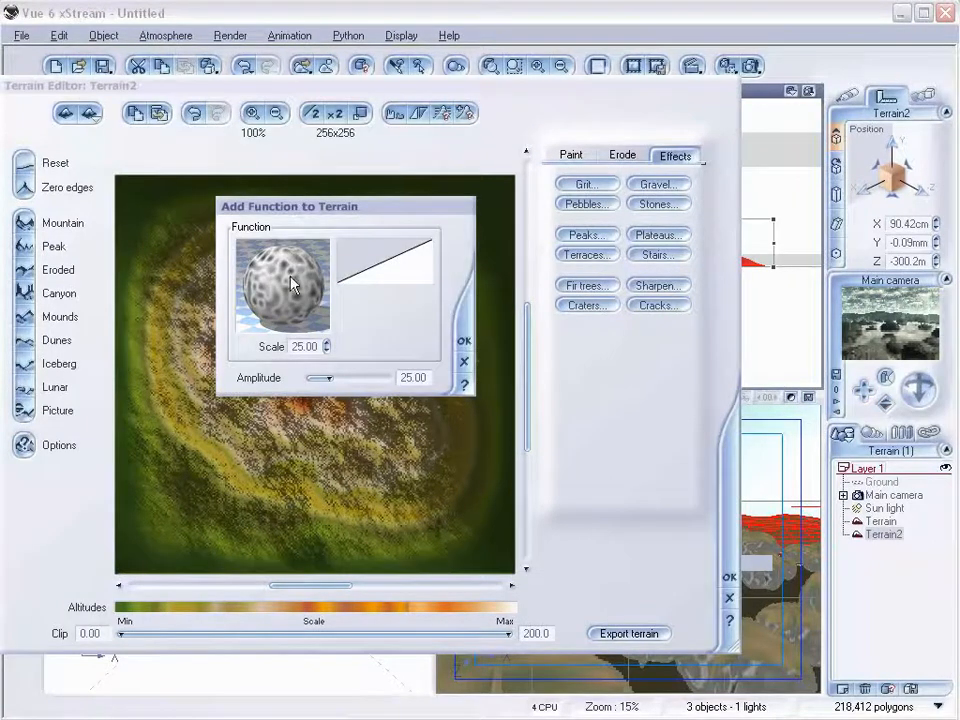
Reset the terrain function and edit it, inserting a Perlin noise node between Position and Output.
{"action": "right_click", "coordinate": [292, 284]}
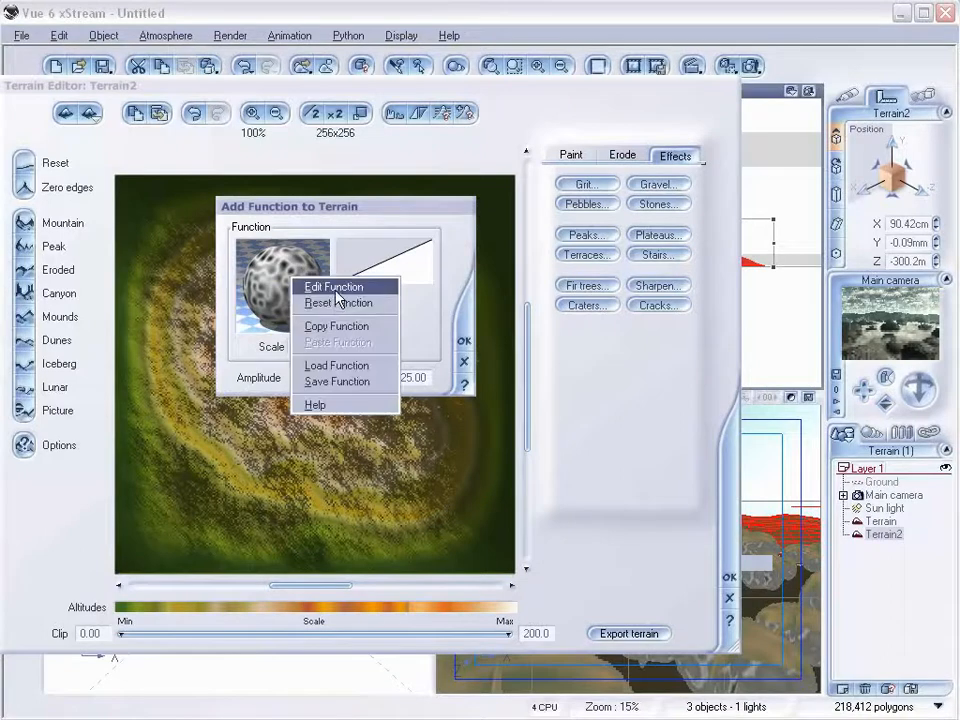
{"action": "left_click", "coordinate": [338, 302]}
{"action": "right_click", "coordinate": [285, 290]}
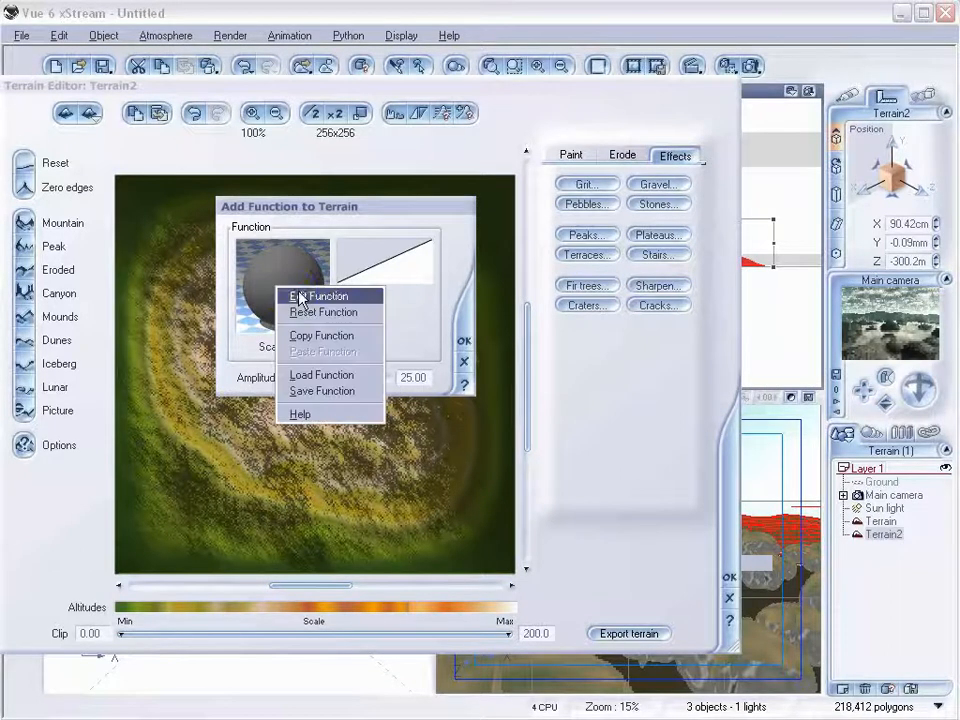
{"action": "left_click", "coordinate": [322, 293]}
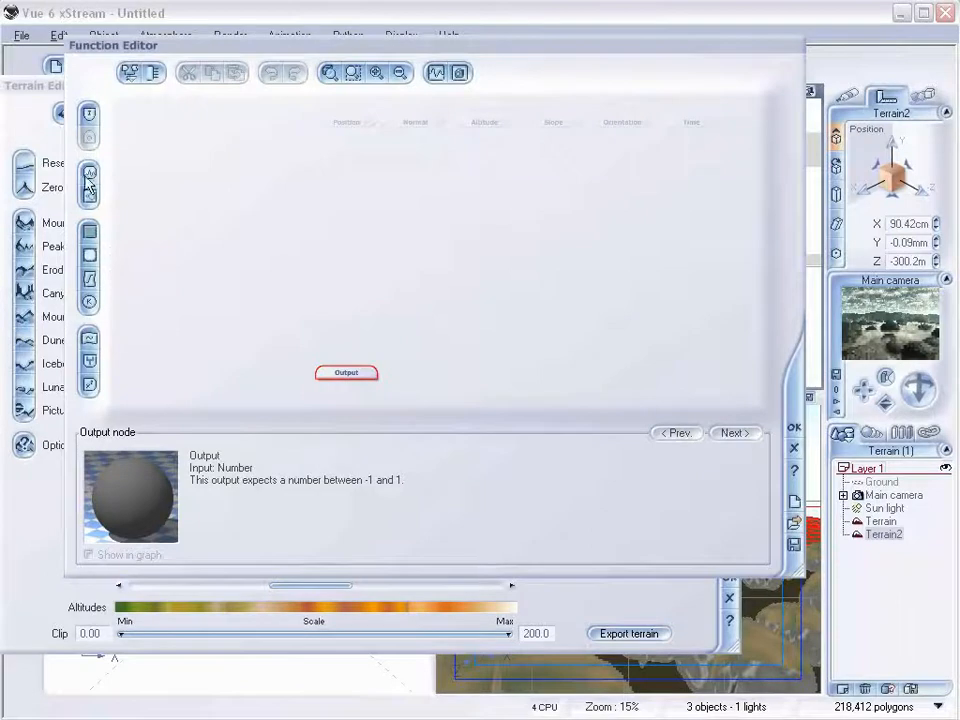
{"action": "left_click", "coordinate": [90, 173]}
{"action": "left_click_drag", "start_coordinate": [353, 342], "coordinate": [355, 252]}
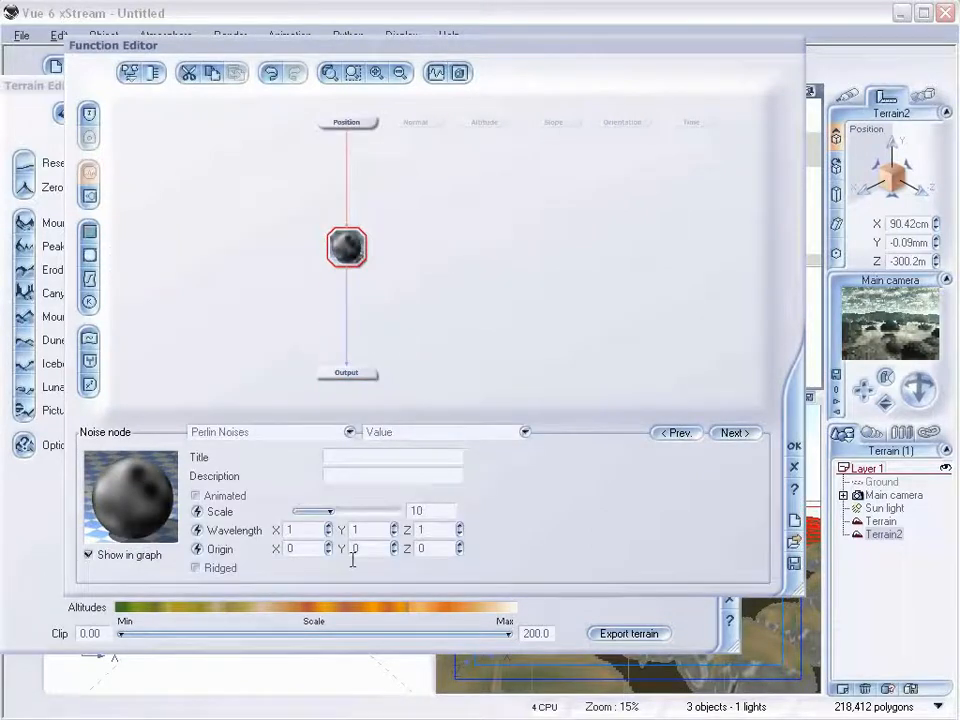
Enable Ridged on the noise node, set its scale to about 5.42, and close the Function Editor.
{"action": "left_click", "coordinate": [222, 568]}
{"action": "left_click_drag", "start_coordinate": [360, 509], "coordinate": [343, 507]}
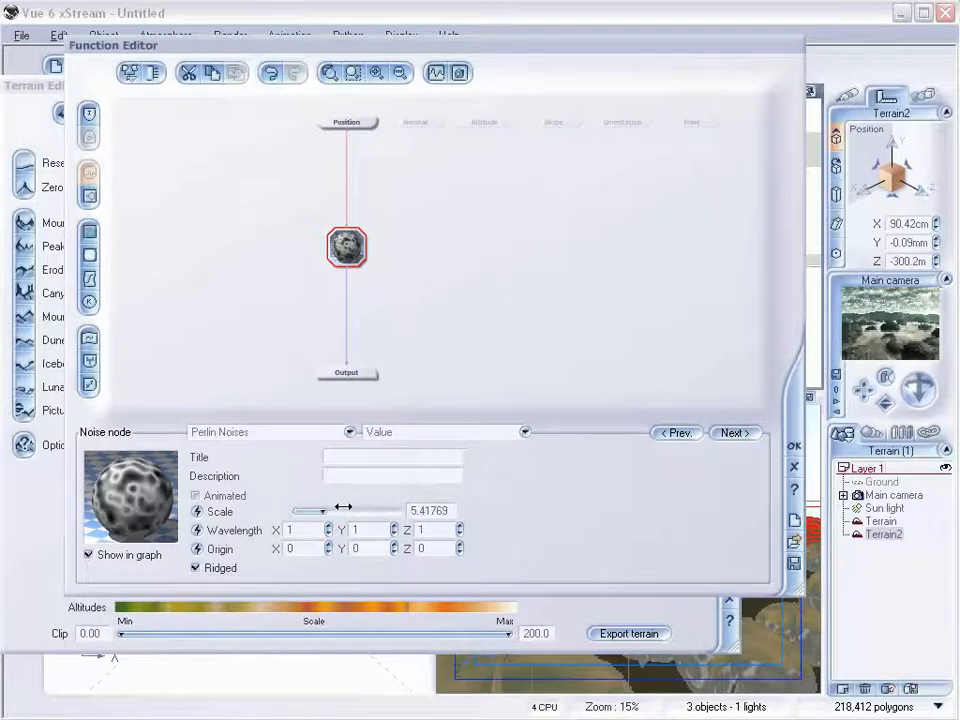
{"action": "left_click", "coordinate": [794, 445]}
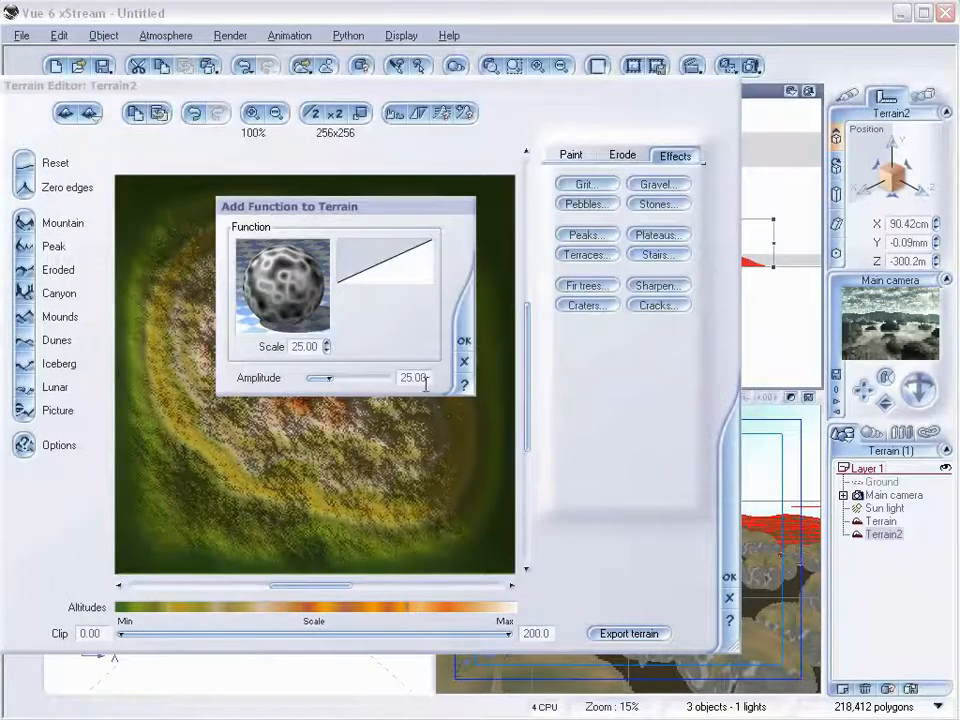
Apply the added function to Terrain2 and close the Terrain Editor.
{"action": "left_click", "coordinate": [464, 341]}
{"action": "mouse_move", "coordinate": [429, 364]}
{"action": "left_mouse_down"}
{"action": "mouse_move", "coordinate": [430, 310]}
{"action": "mouse_move", "coordinate": [426, 381]}
{"action": "left_mouse_up"}
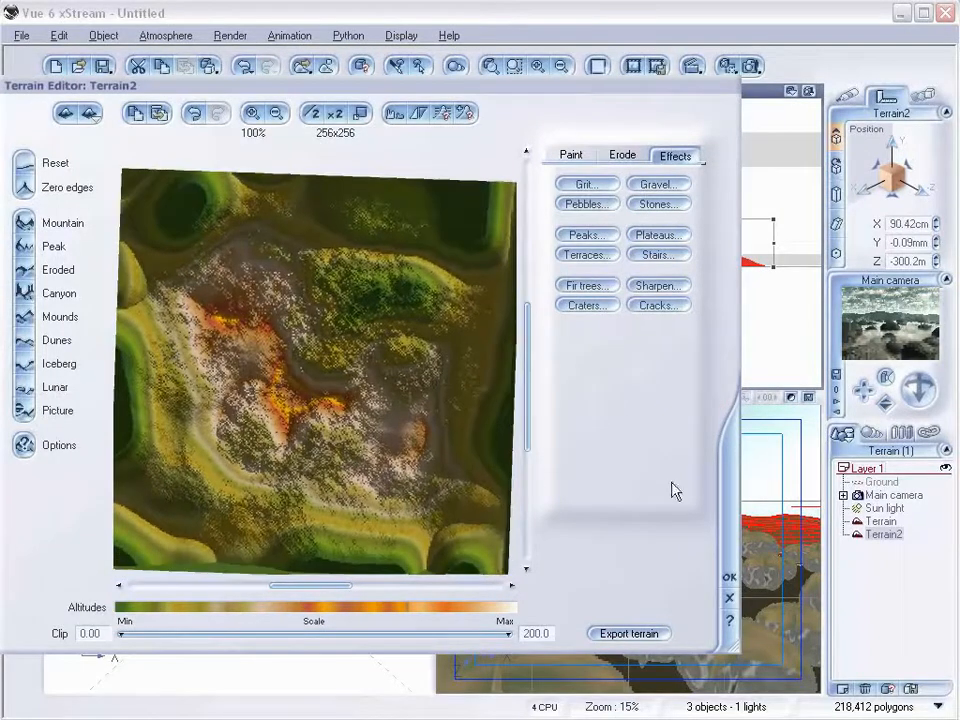
{"action": "left_click", "coordinate": [729, 577]}
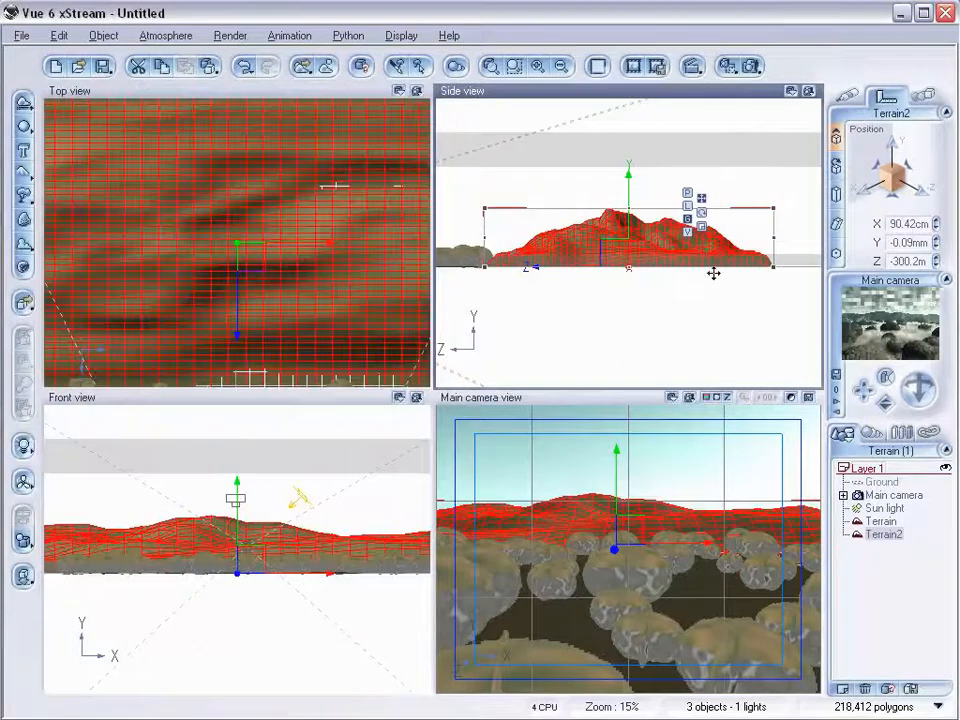
Tilt Terrain2 and raise it to about 50 m high in the side view.
{"action": "left_click_drag", "start_coordinate": [777, 272], "coordinate": [771, 219]}
{"action": "left_click_drag", "start_coordinate": [617, 264], "coordinate": [614, 212]}
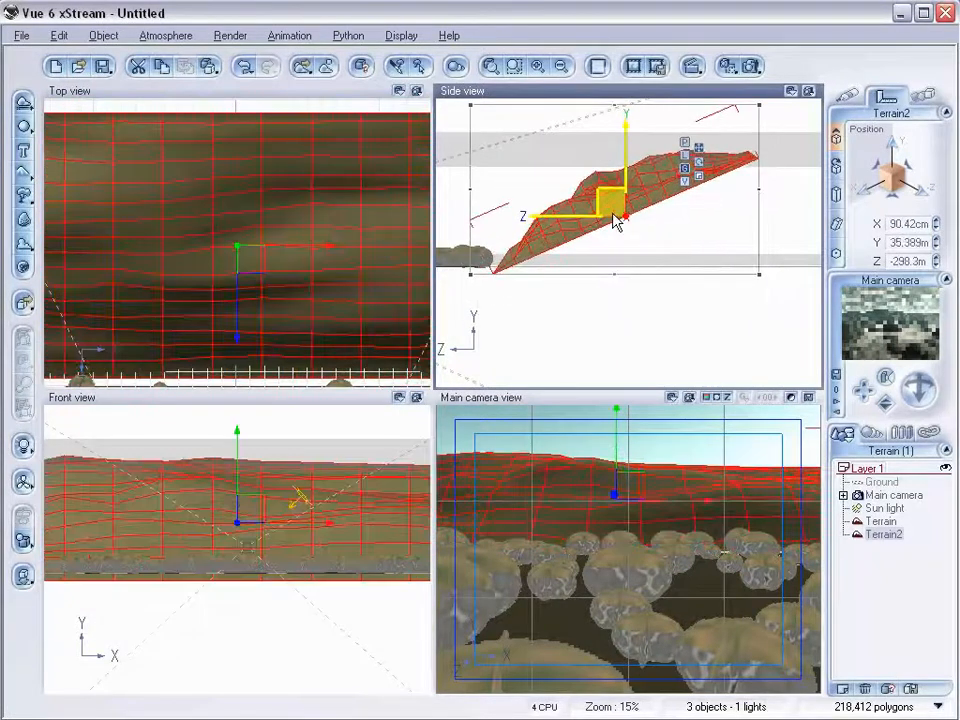
{"action": "left_click_drag", "start_coordinate": [775, 285], "coordinate": [780, 266]}
{"action": "left_click_drag", "start_coordinate": [617, 198], "coordinate": [607, 193]}
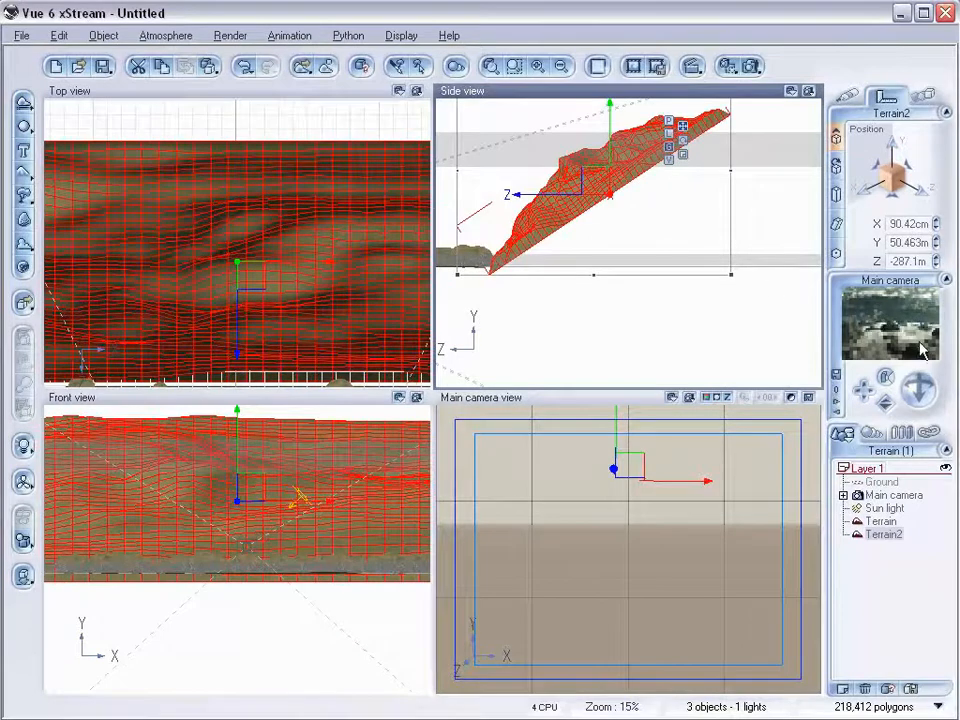
Stretch Terrain2 wider and push it further back in the top view.
{"action": "scroll", "coordinate": [334, 242], "scroll_direction": "down", "scroll_amount": 4}
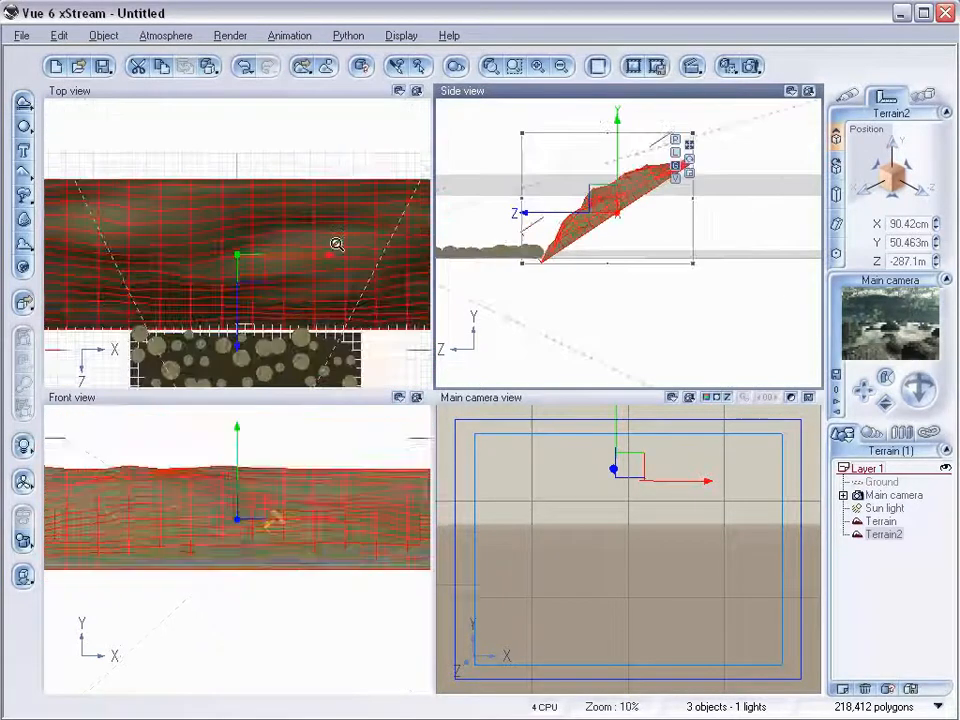
{"action": "left_click_drag", "start_coordinate": [86, 256], "coordinate": [136, 252]}
{"action": "left_click_drag", "start_coordinate": [391, 256], "coordinate": [370, 255]}
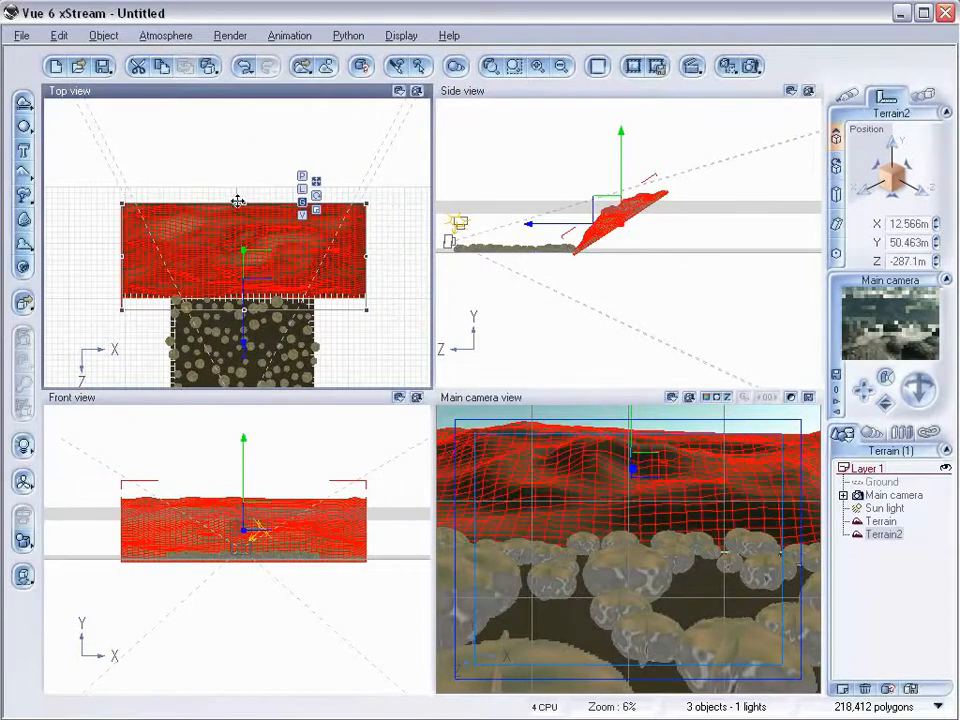
{"action": "left_click_drag", "start_coordinate": [240, 203], "coordinate": [238, 174]}
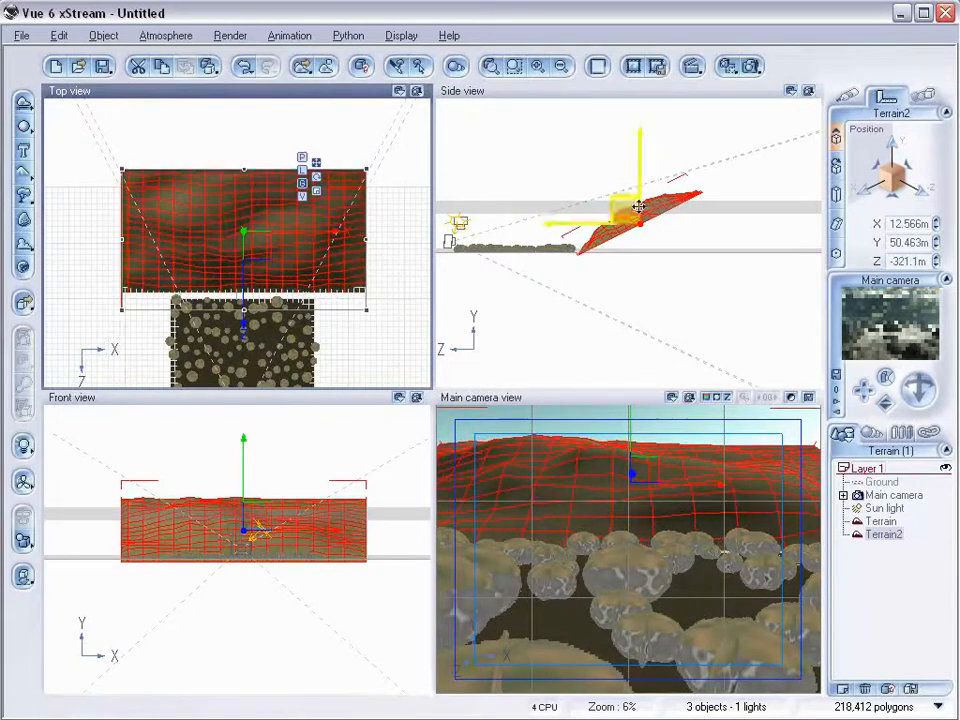
Enlarge Terrain2 and raise it to about 69 m high in the side view.
{"action": "left_click", "coordinate": [684, 289]}
{"action": "left_click_drag", "start_coordinate": [716, 266], "coordinate": [721, 255]}
{"action": "left_click_drag", "start_coordinate": [626, 218], "coordinate": [615, 208]}
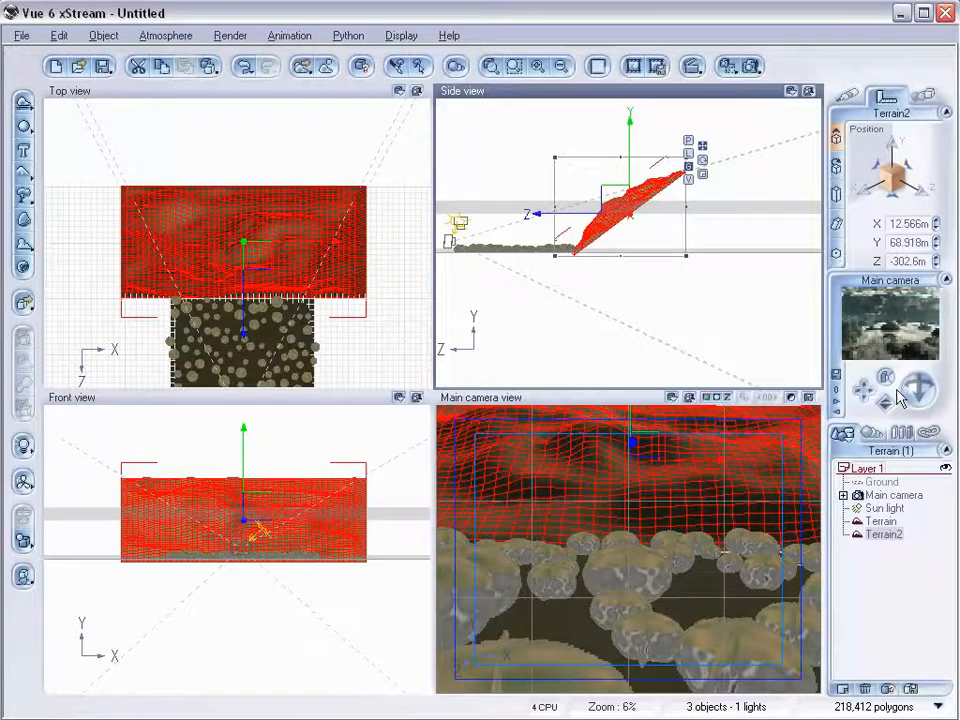
Assign the Grass Field material from the Ground collection to Terrain2.
{"action": "left_click", "coordinate": [837, 96]}
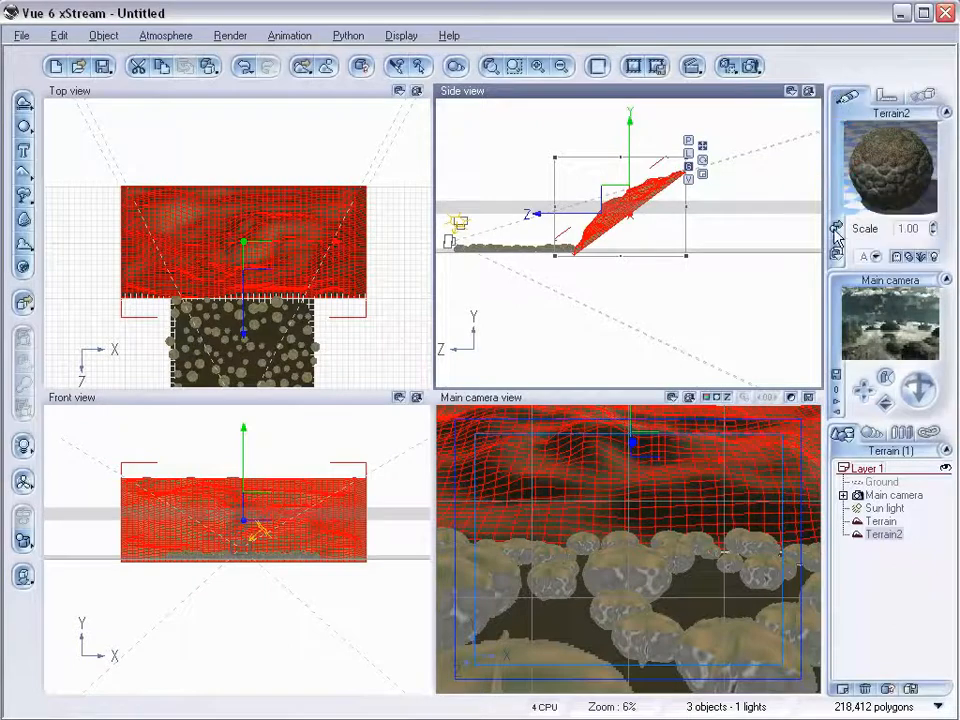
{"action": "left_click", "coordinate": [885, 168]}
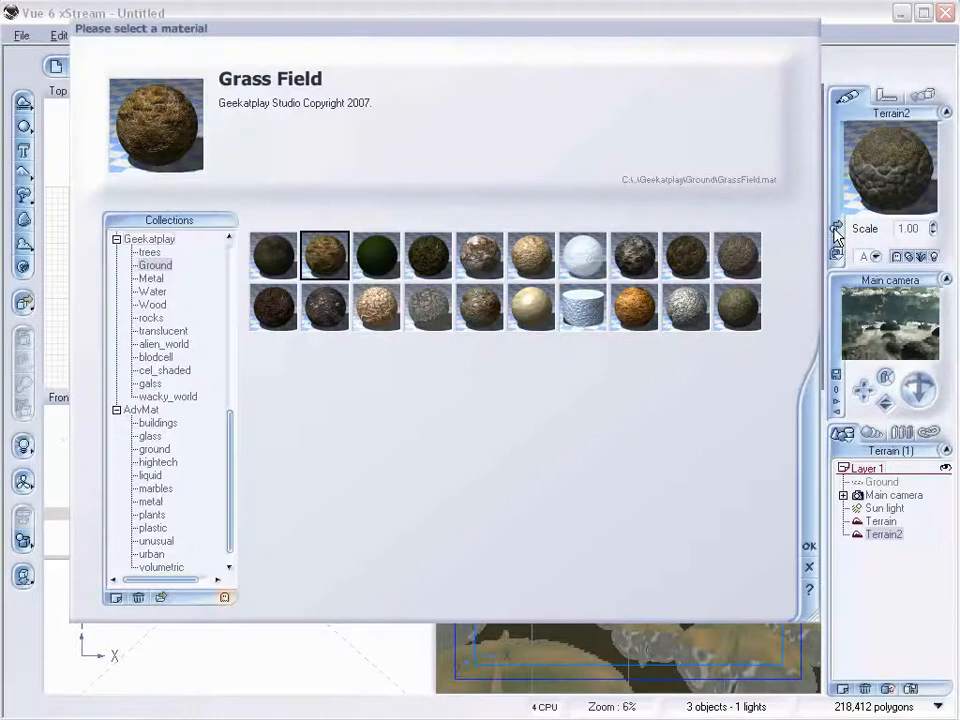
{"action": "left_click", "coordinate": [809, 551]}
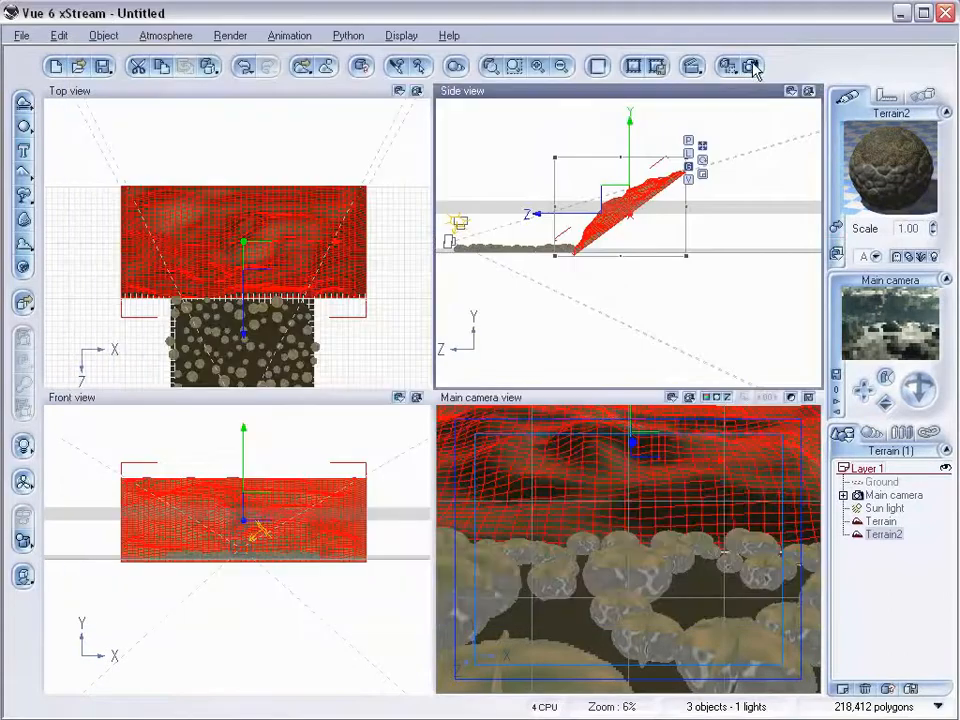
Render the main camera view and close the render display.
{"action": "left_click", "coordinate": [751, 66]}
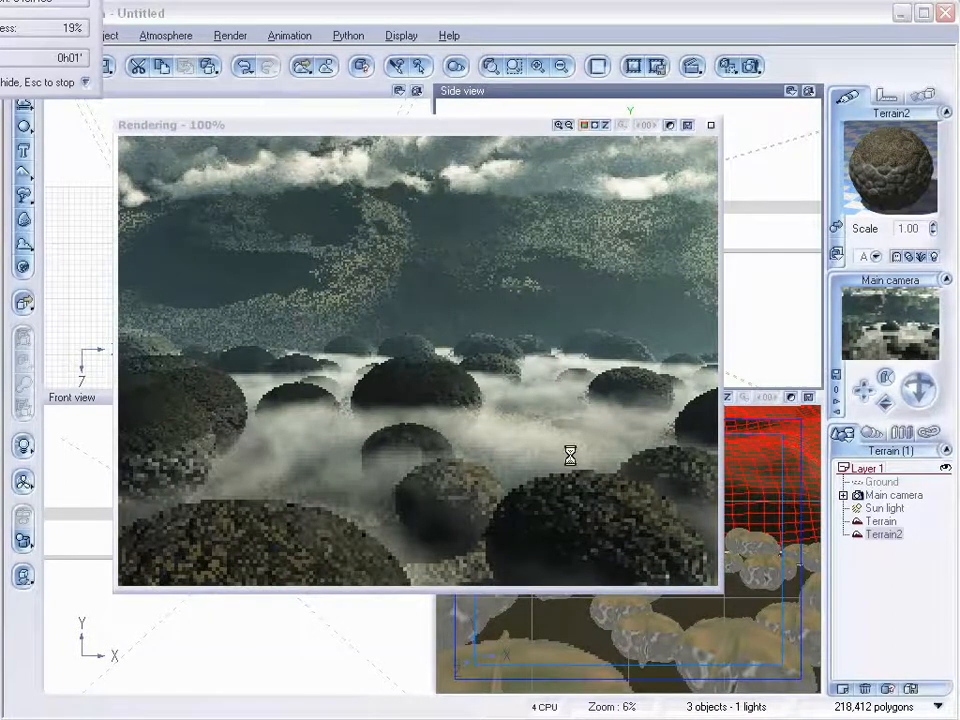
{"action": "left_click", "coordinate": [530, 370]}
{"action": "right_click", "coordinate": [530, 370]}
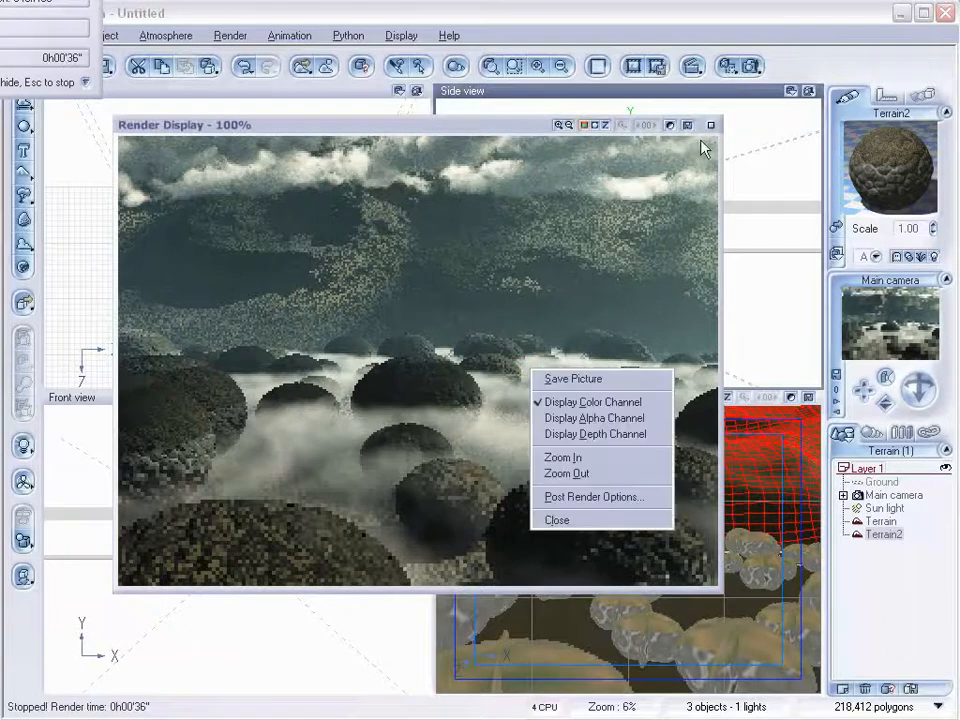
{"action": "left_click", "coordinate": [711, 125]}
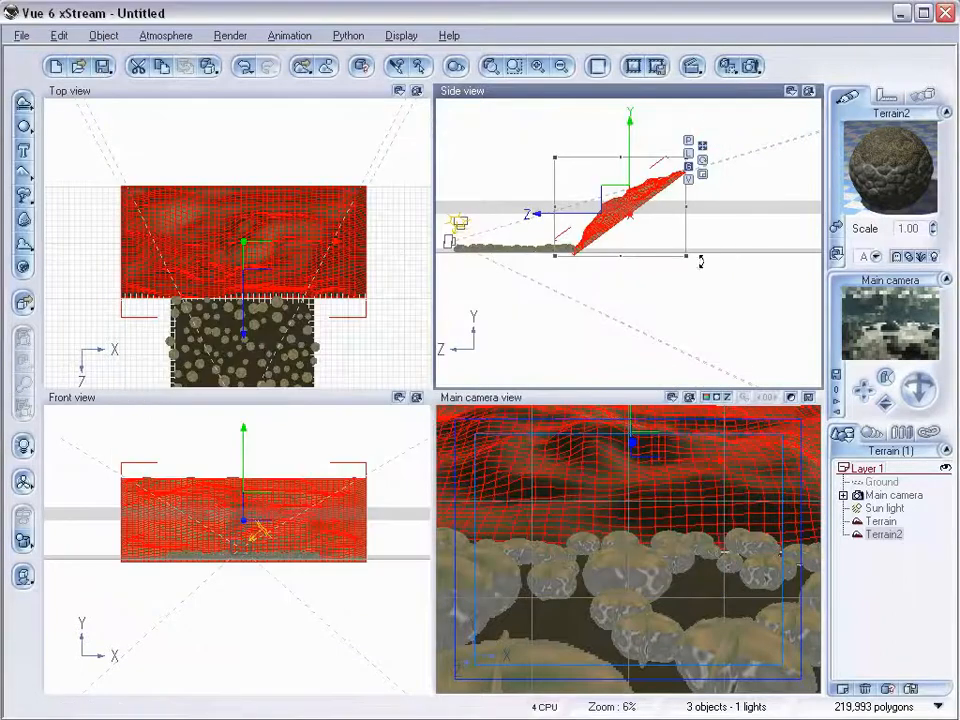
Shrink Terrain2 slightly and lower it in the side view.
{"action": "left_click_drag", "start_coordinate": [703, 263], "coordinate": [701, 281]}
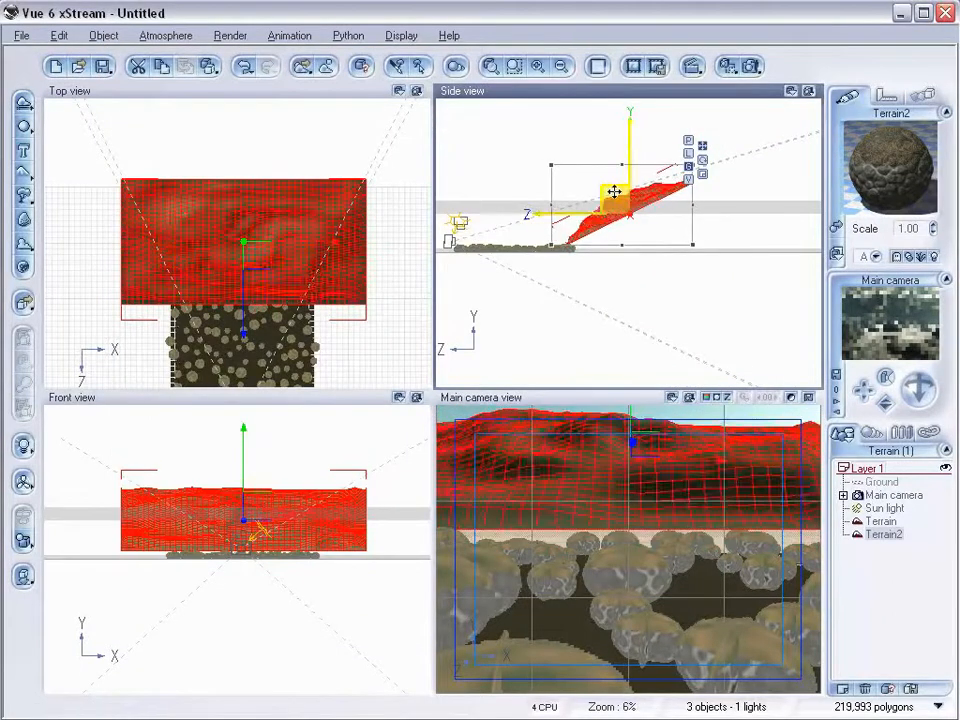
{"action": "left_click_drag", "start_coordinate": [615, 208], "coordinate": [617, 214]}
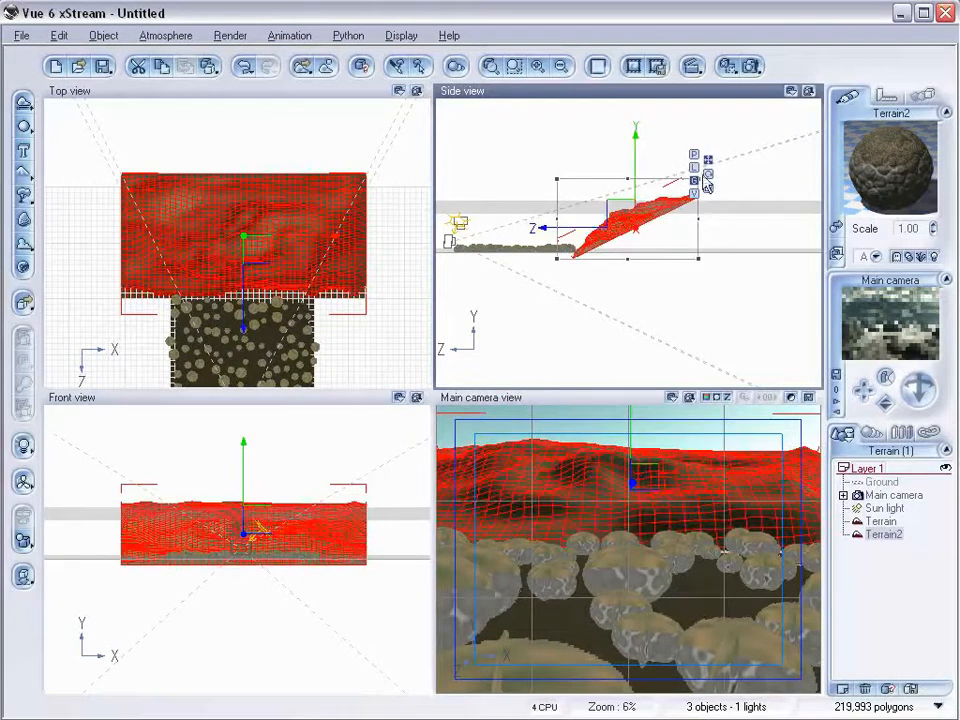
Open Terrain2 in the terrain editor, adjust its resolution controls, and close the editor.
{"action": "right_click", "coordinate": [303, 212]}
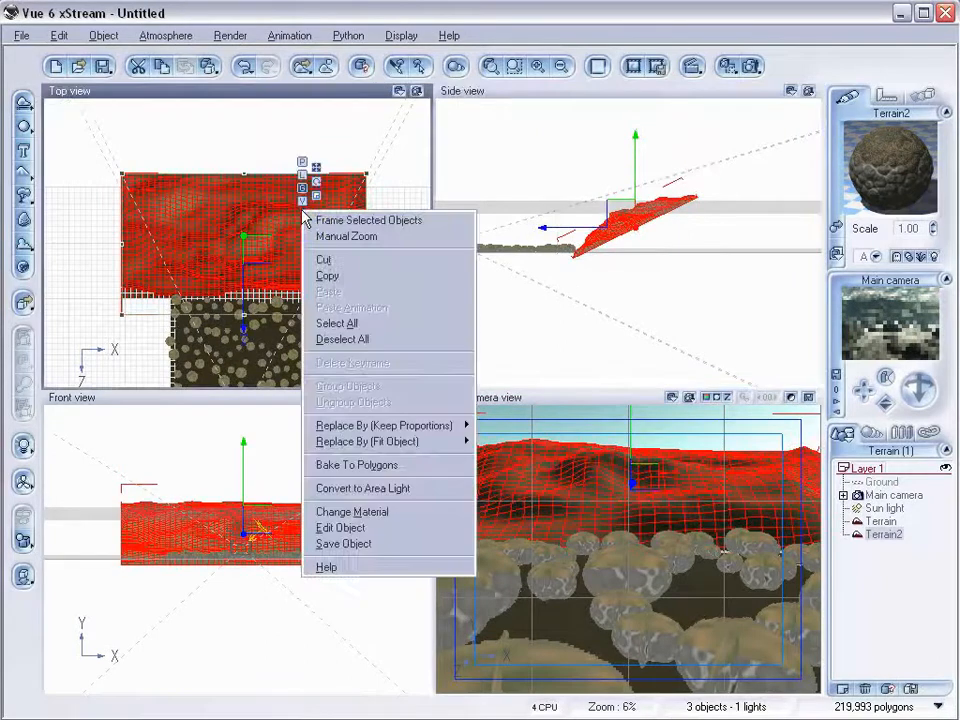
{"action": "left_click", "coordinate": [365, 527]}
{"action": "left_click", "coordinate": [338, 113]}
{"action": "left_click", "coordinate": [341, 115]}
{"action": "left_click", "coordinate": [341, 115]}
{"action": "mouse_move", "coordinate": [369, 388]}
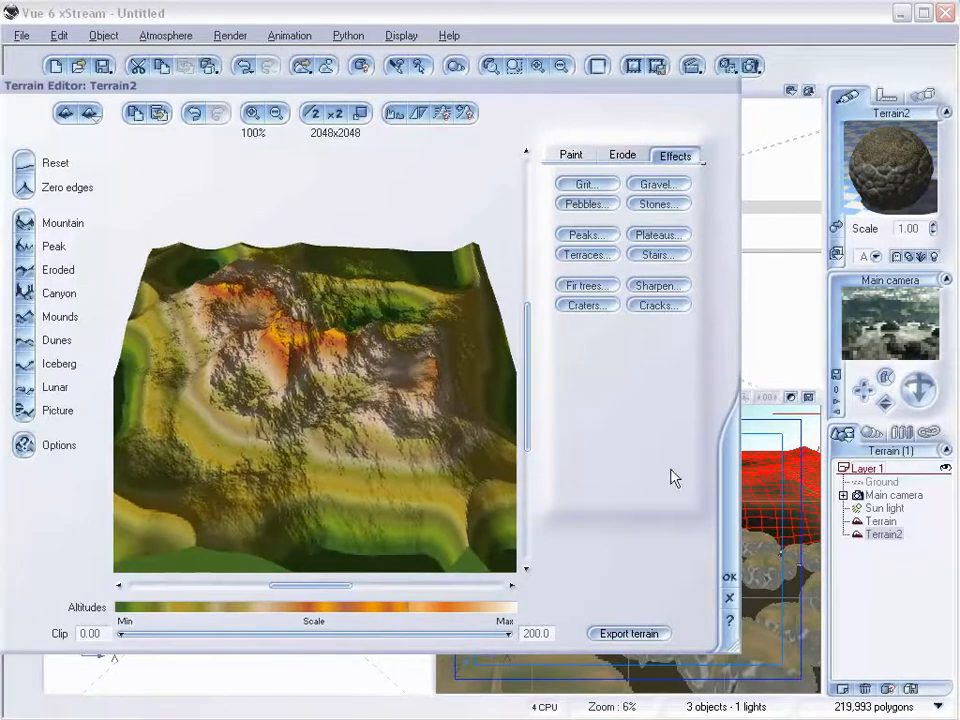
{"action": "left_click", "coordinate": [729, 577]}
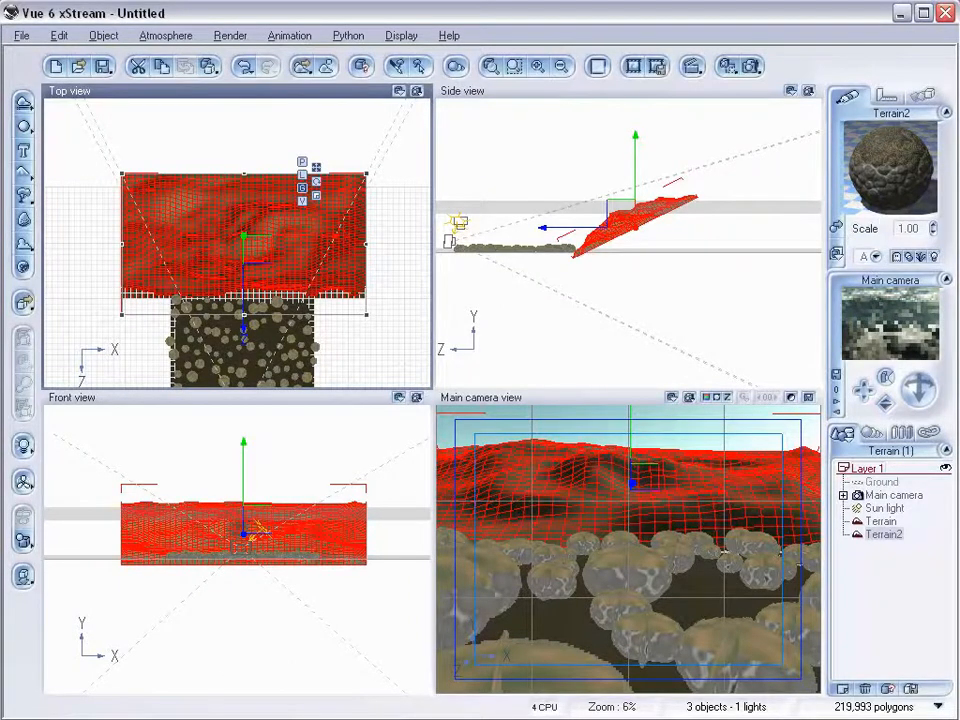
Replace Terrain2's material with the Rock5MD material loaded from the Rocks folder.
{"action": "left_click", "coordinate": [835, 227]}
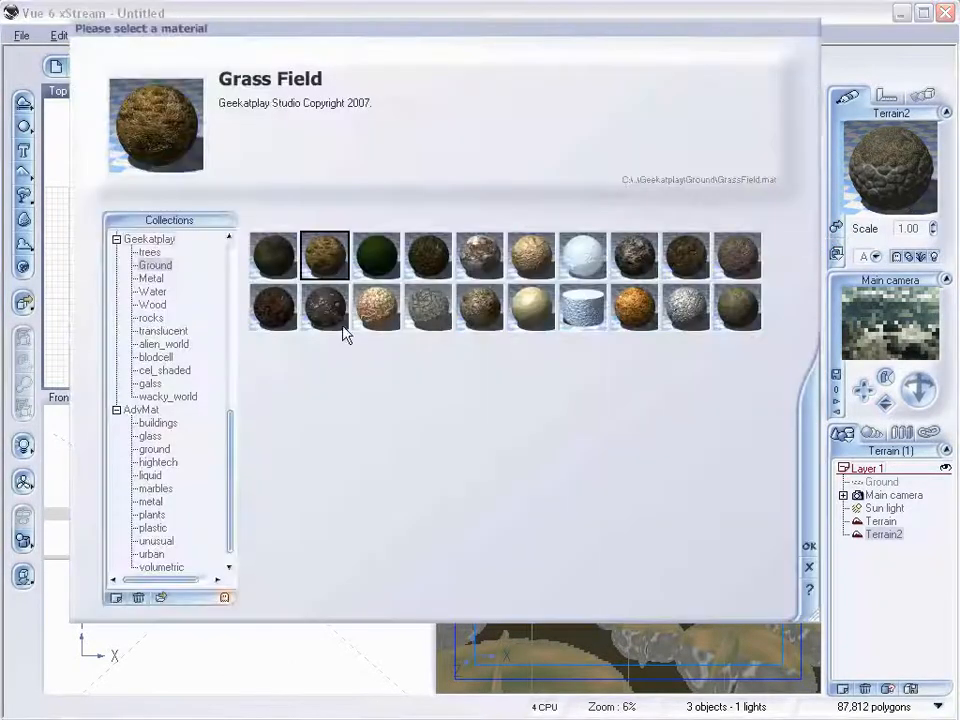
{"action": "left_click", "coordinate": [163, 600]}
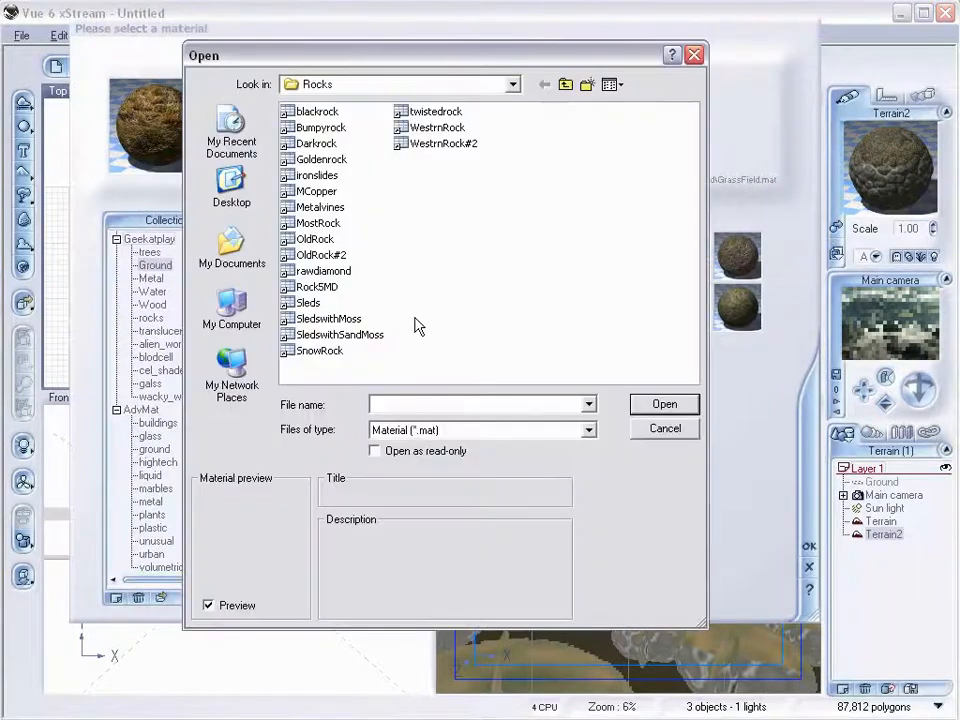
{"action": "left_click", "coordinate": [316, 287]}
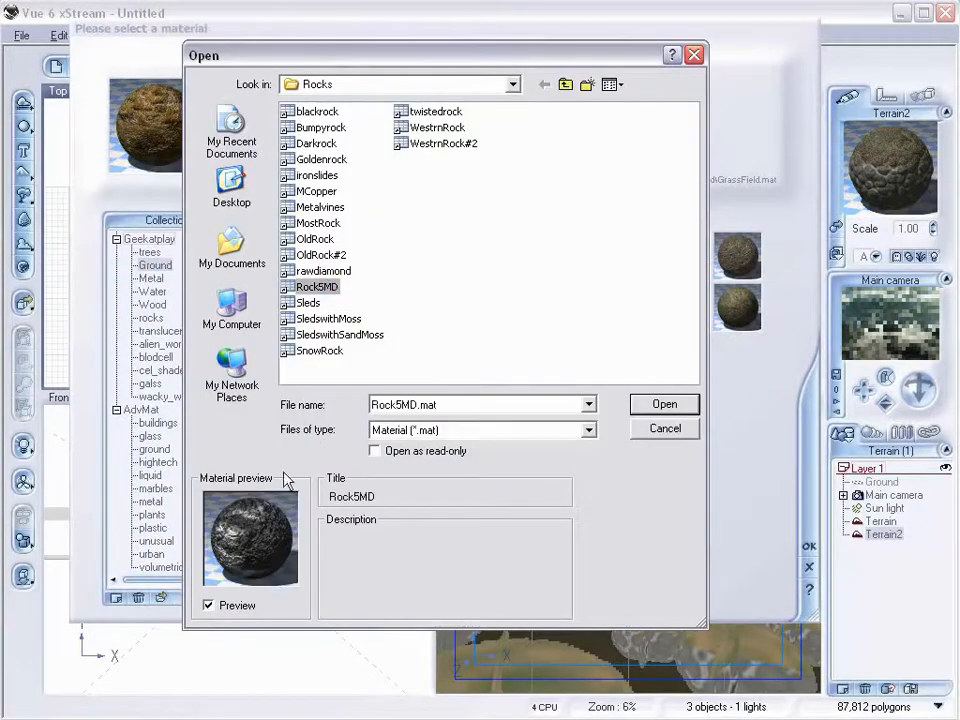
{"action": "left_click", "coordinate": [666, 407]}
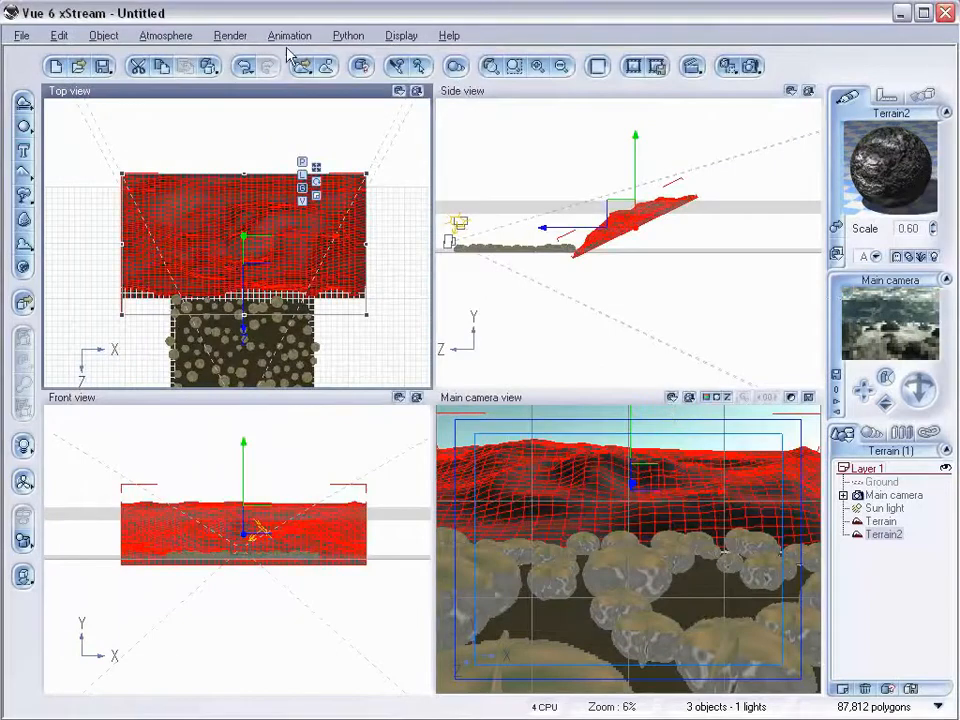
Open the Atmosphere Editor and set haze ground density 41%, fog ground density 70%, glow intensity 32%, quality boost 1.89.
{"action": "left_click", "coordinate": [170, 38]}
{"action": "left_click", "coordinate": [212, 119]}
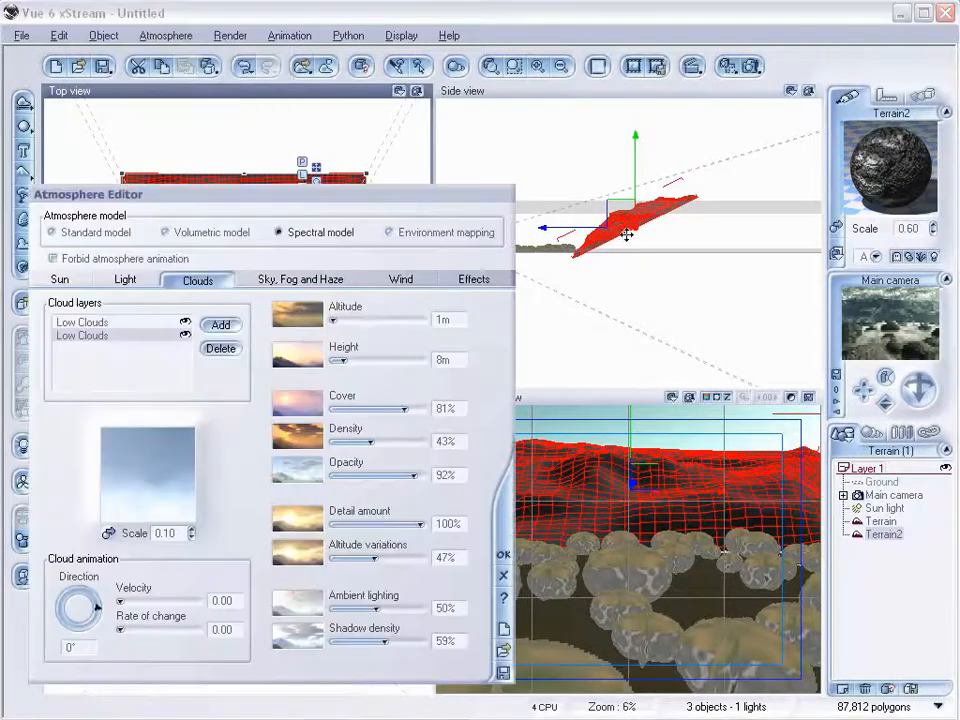
{"action": "left_click_drag", "start_coordinate": [262, 195], "coordinate": [410, 111]}
{"action": "left_click", "coordinate": [462, 193]}
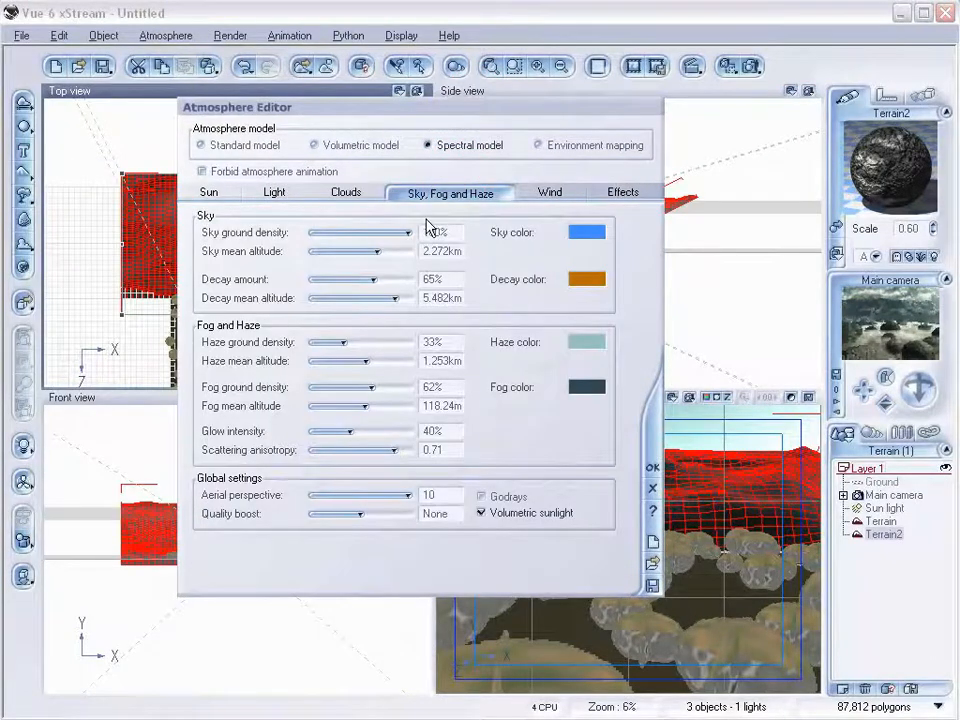
{"action": "left_click_drag", "start_coordinate": [343, 342], "coordinate": [348, 342]}
{"action": "left_click_drag", "start_coordinate": [372, 387], "coordinate": [378, 387]}
{"action": "left_click_drag", "start_coordinate": [356, 341], "coordinate": [359, 341]}
{"action": "left_click_drag", "start_coordinate": [375, 430], "coordinate": [360, 430]}
{"action": "left_click_drag", "start_coordinate": [368, 514], "coordinate": [384, 514]}
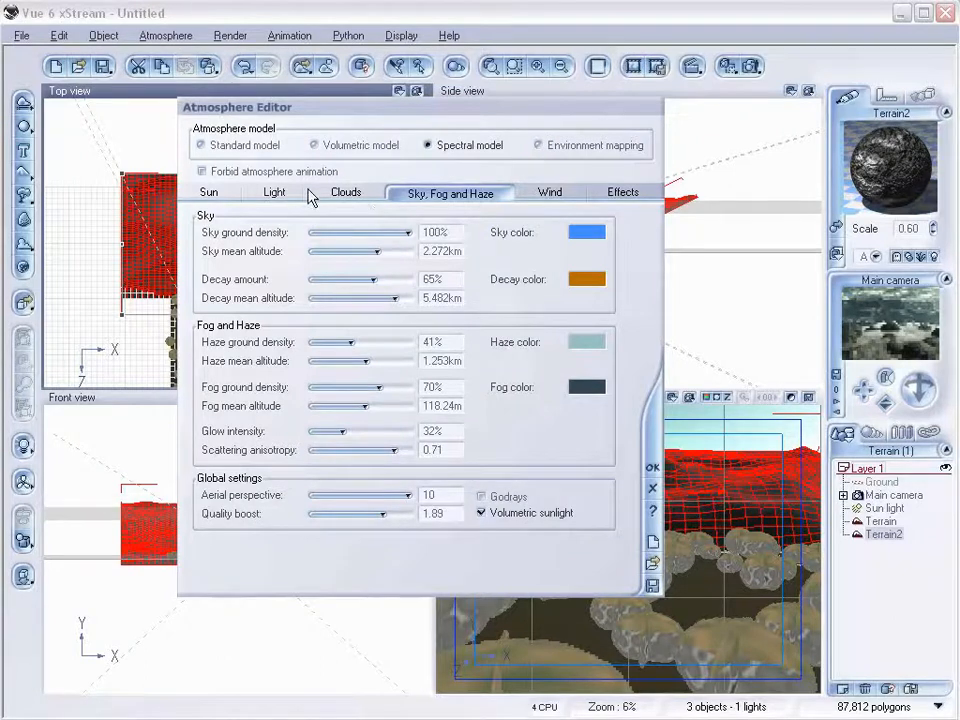
Nudge the lighting quality boost slider on the Light settings to about +1.0.
{"action": "left_click", "coordinate": [275, 192]}
{"action": "left_click_drag", "start_coordinate": [513, 302], "coordinate": [522, 303]}
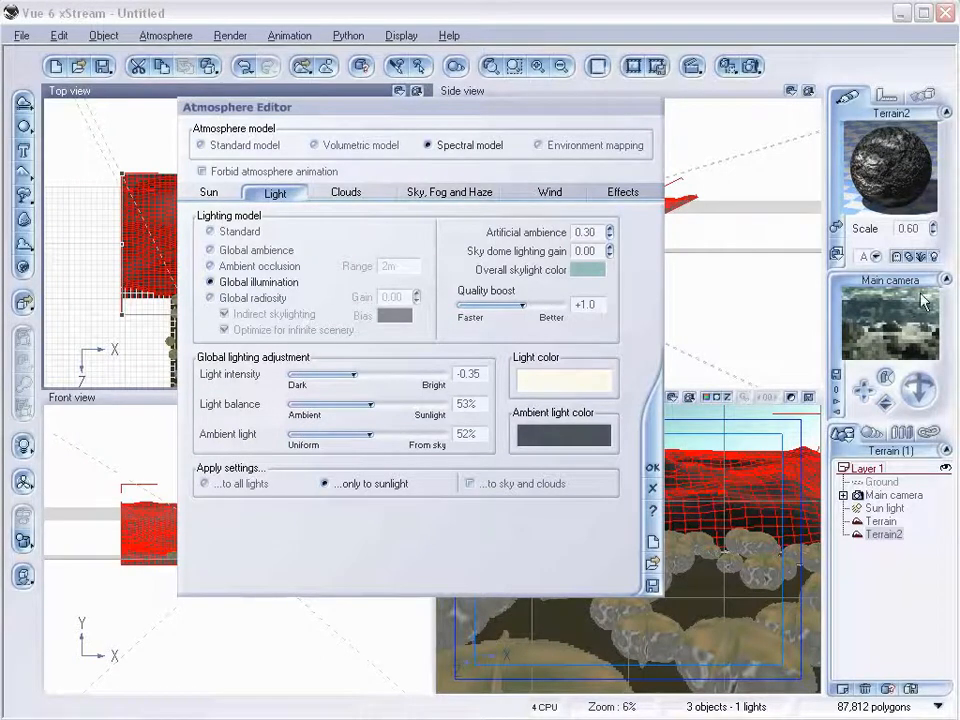
{"action": "left_click", "coordinate": [462, 193]}
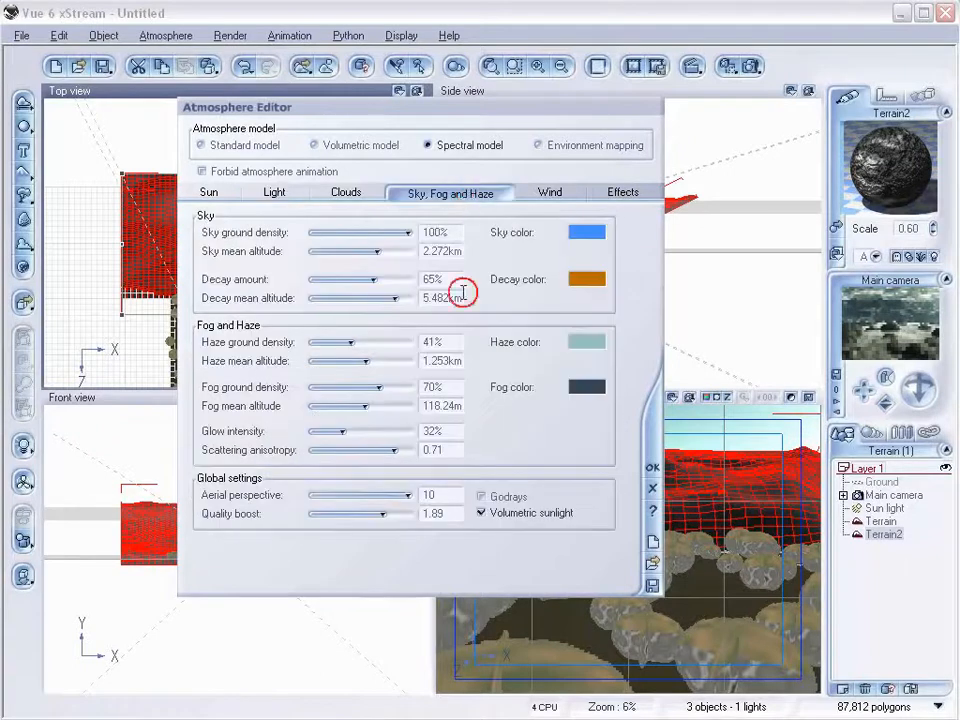
Try to raise the atmosphere quality boost by entering 11, then 999999.
{"action": "left_click_drag", "start_coordinate": [377, 518], "coordinate": [408, 517]}
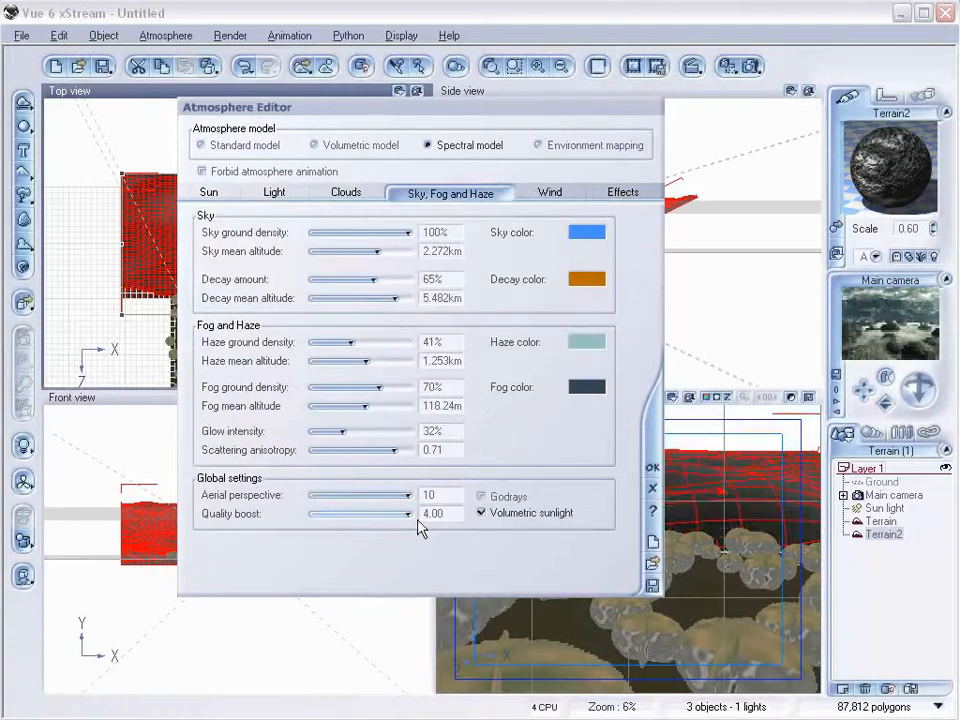
{"action": "left_click", "coordinate": [386, 514]}
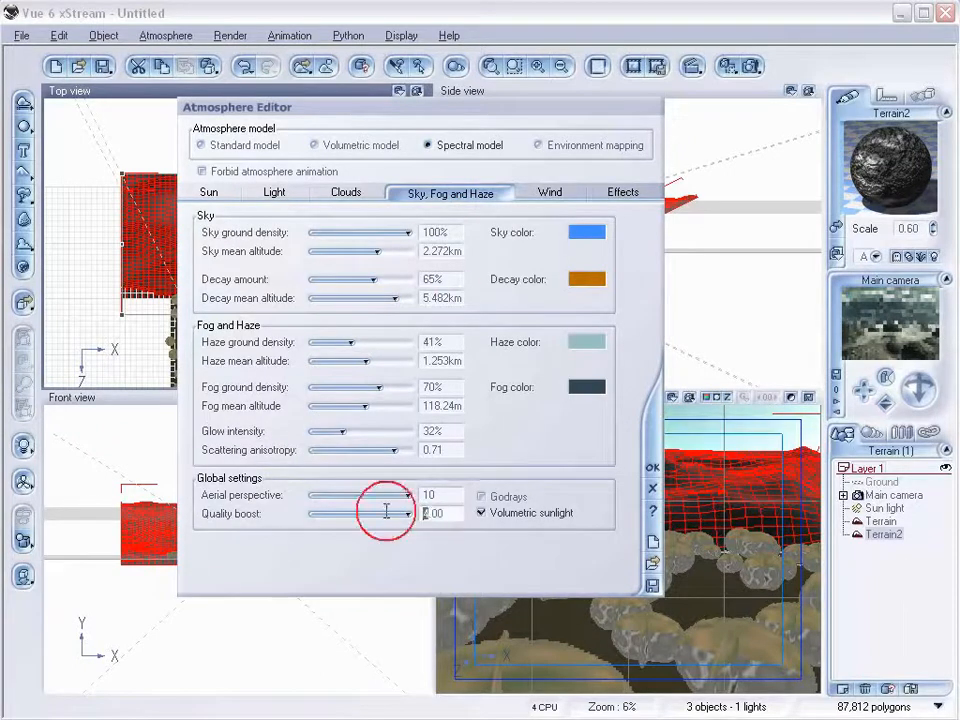
{"action": "type", "text": "11"}
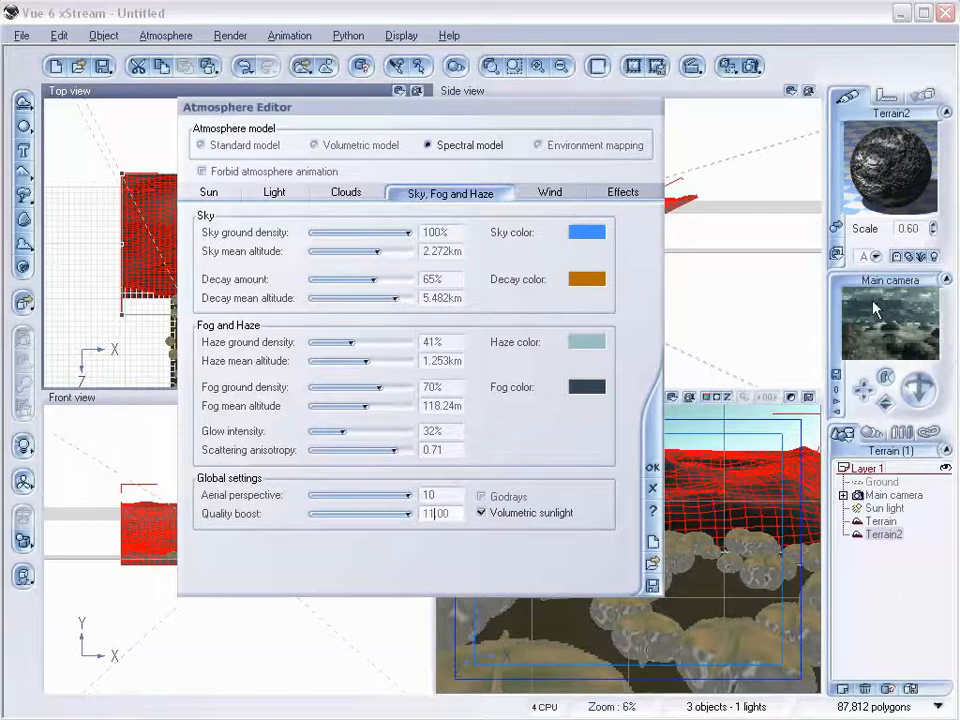
{"action": "left_click", "coordinate": [427, 512]}
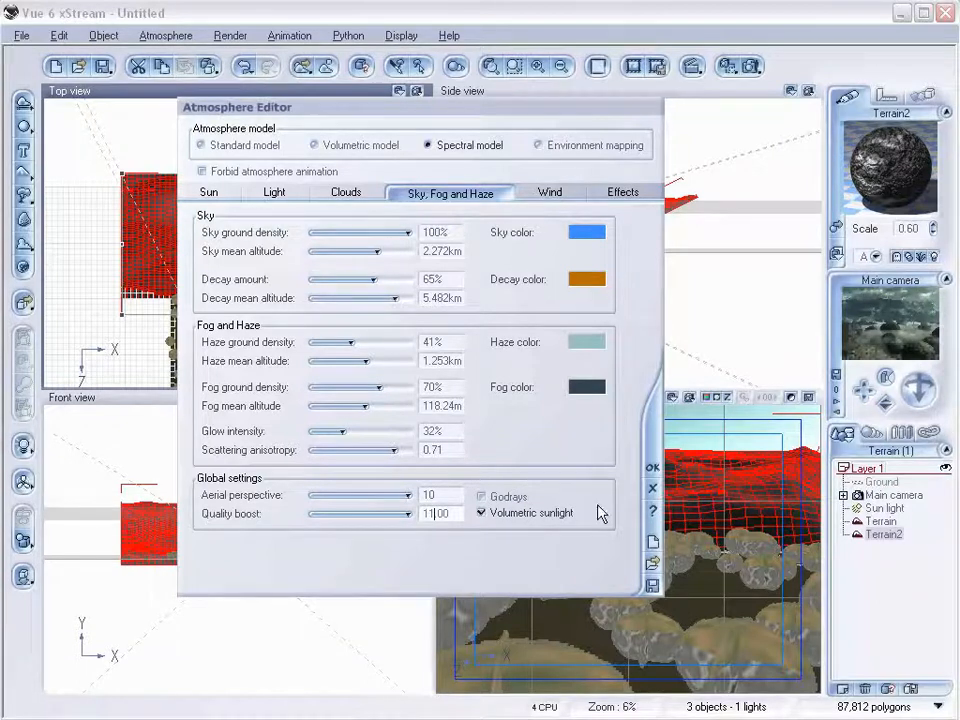
{"action": "double_click", "coordinate": [435, 513]}
{"action": "type", "text": "999999"}
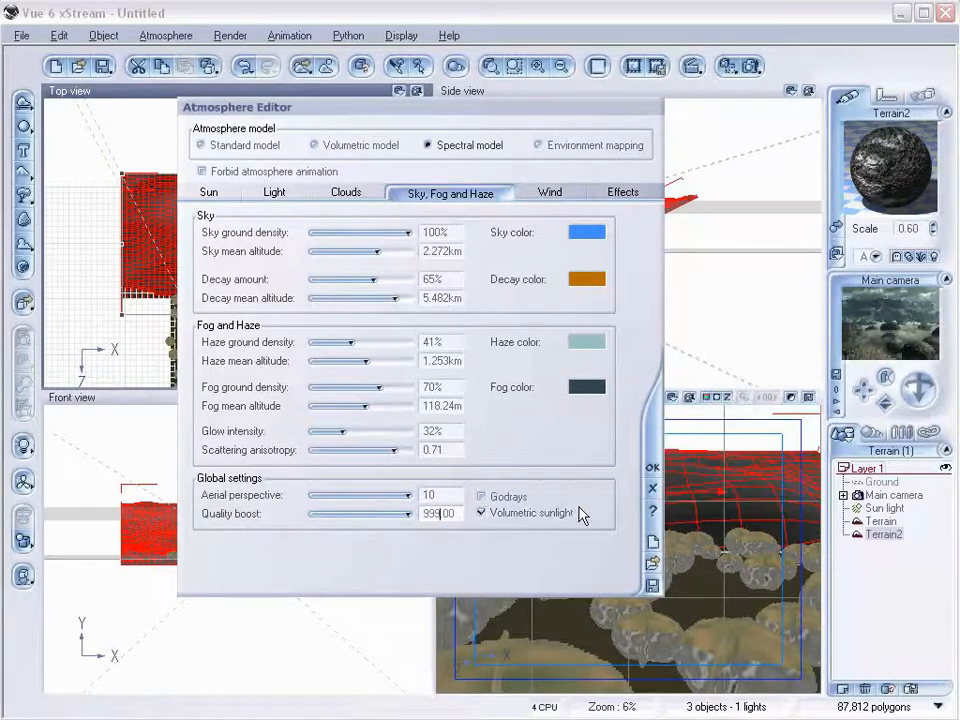
{"action": "key", "text": "Return"}
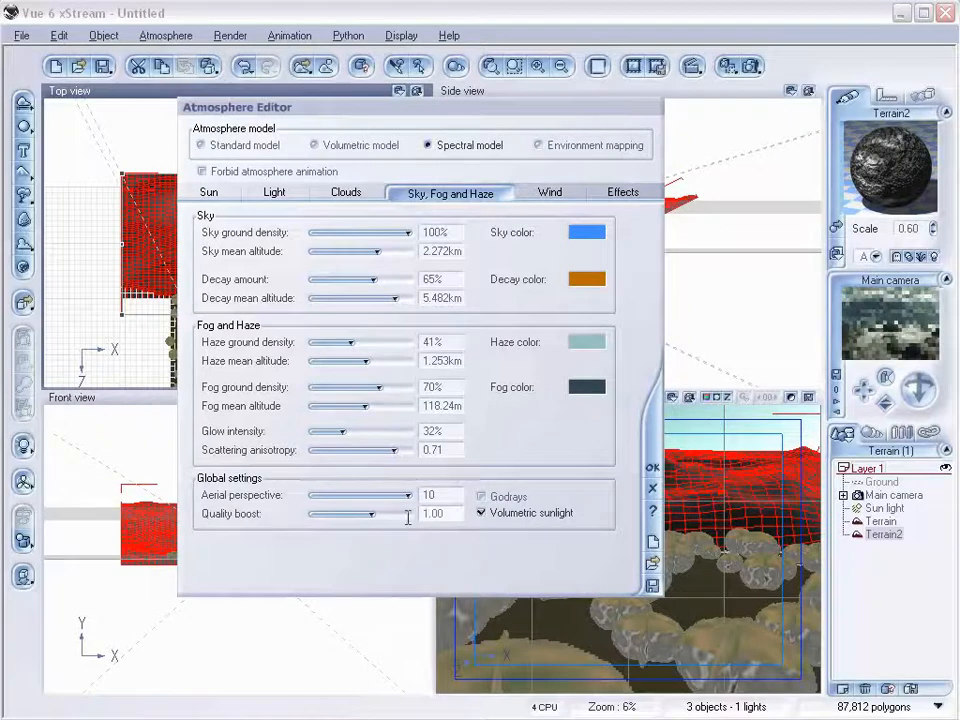
Raise the atmosphere quality boost slightly with its slider and close the Atmosphere Editor.
{"action": "mouse_move", "coordinate": [375, 514]}
{"action": "left_mouse_down"}
{"action": "mouse_move", "coordinate": [394, 514]}
{"action": "mouse_move", "coordinate": [383, 514]}
{"action": "left_mouse_up"}
{"action": "left_click", "coordinate": [650, 466]}
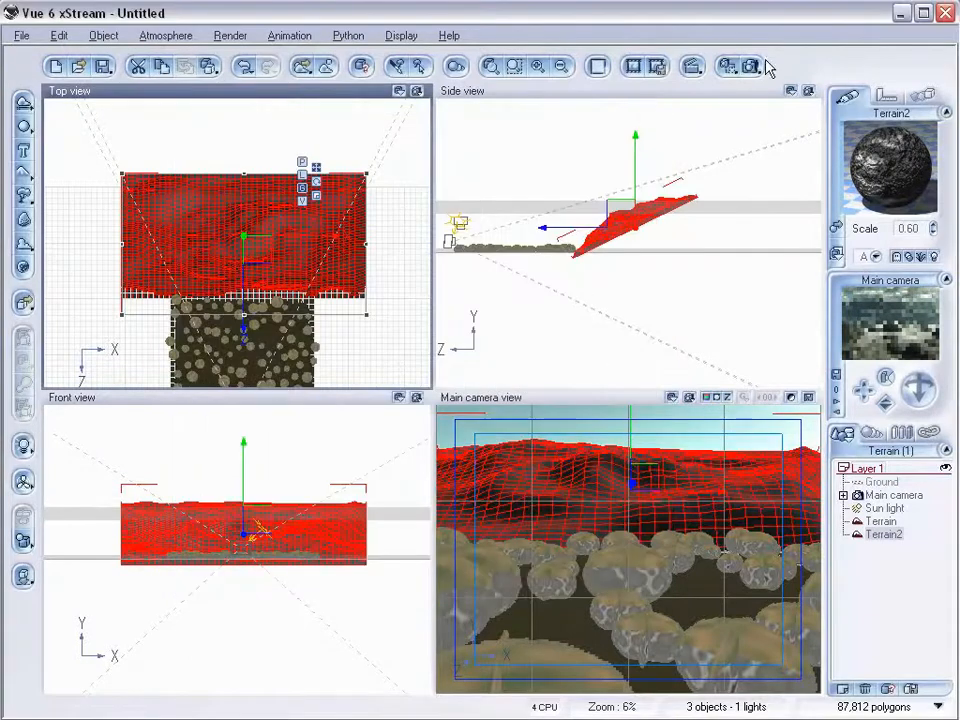
Render the scene using the Final render quality preset.
{"action": "left_click", "coordinate": [689, 67]}
{"action": "left_click", "coordinate": [188, 197]}
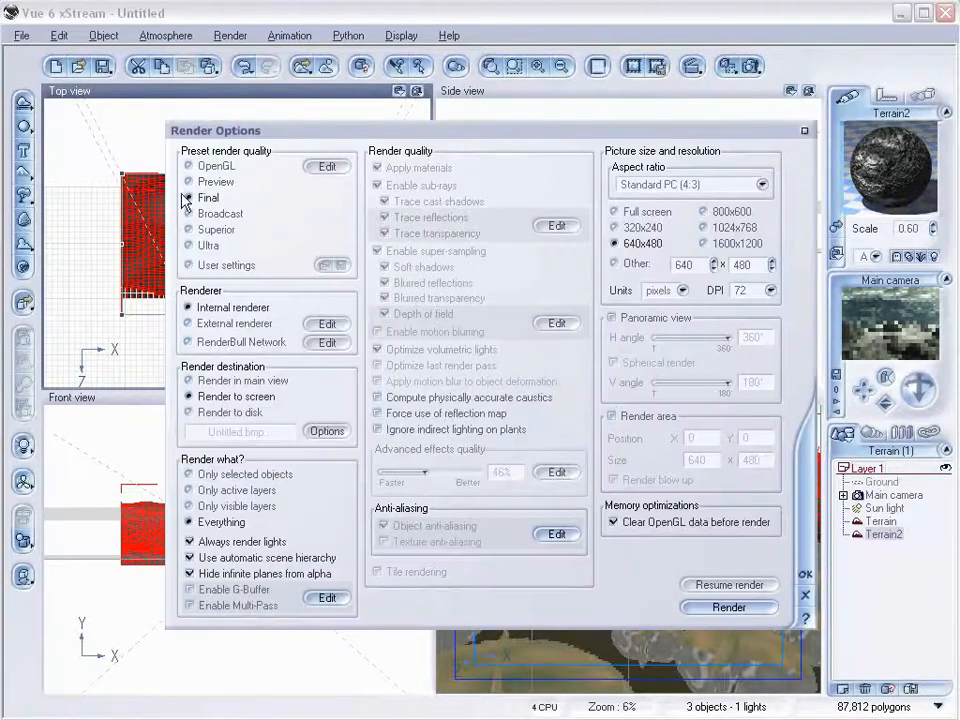
{"action": "left_click", "coordinate": [758, 610]}
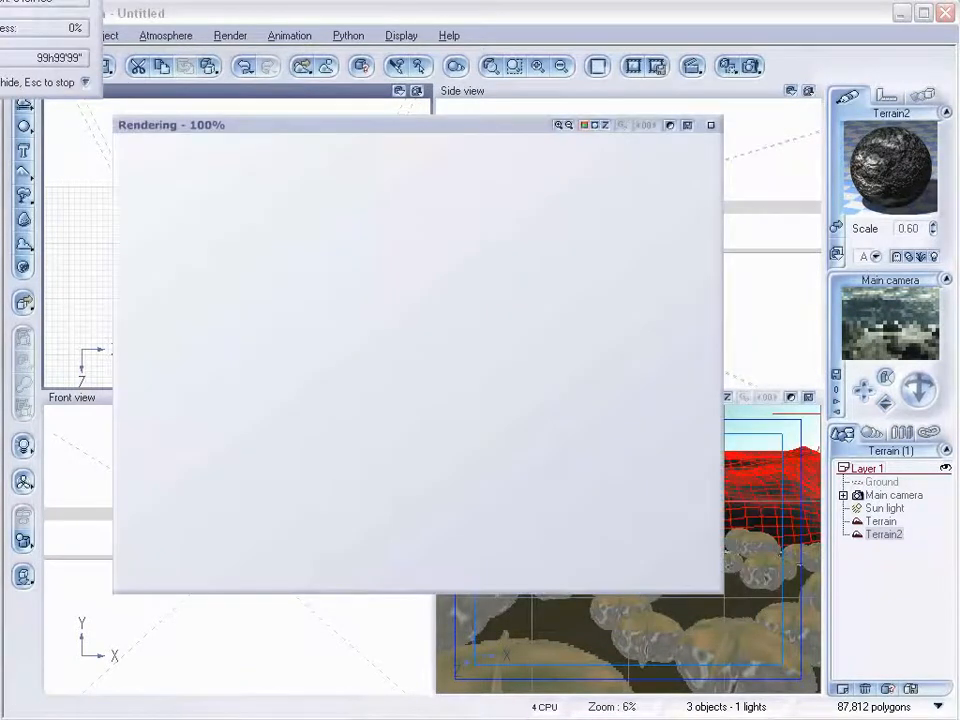